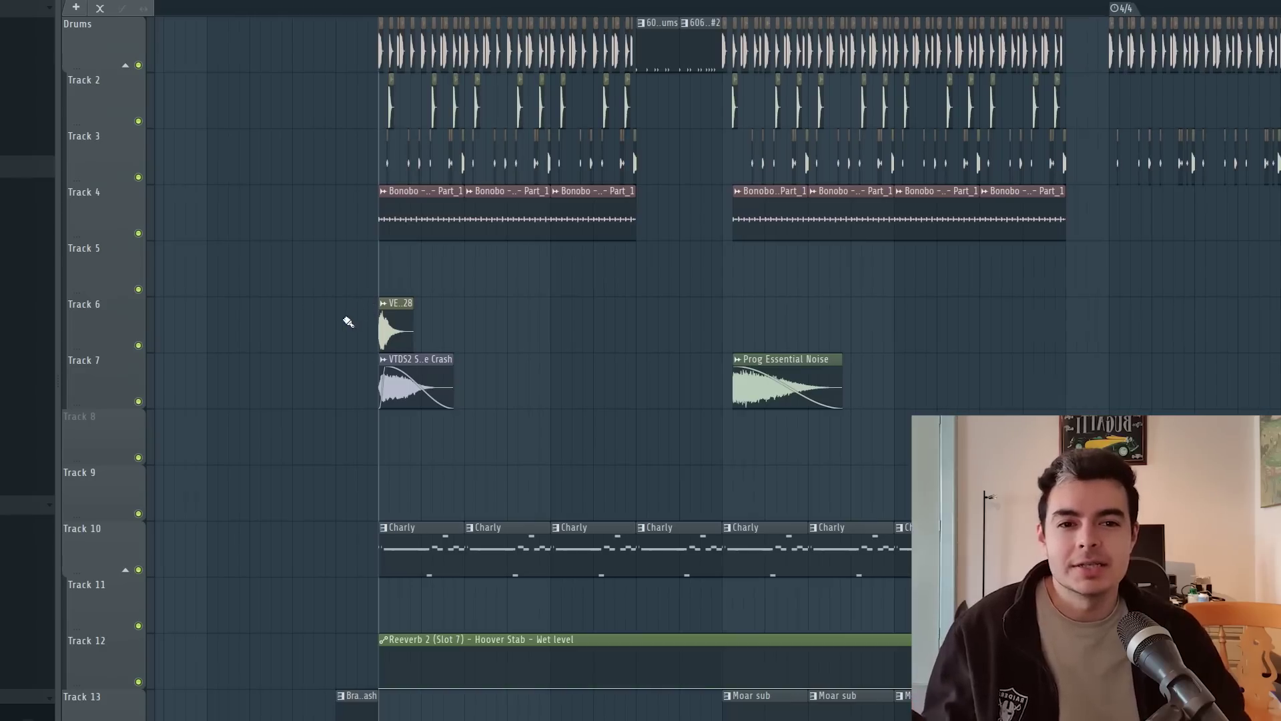
Look over the arrangement around the first drop, including the drum, crash, Charly, Moar sub, Stab and Braincrash clips
scroll(758, 351, down, 3)
scroll(909, 427, up, 3)
scroll(908, 428, right, 4)
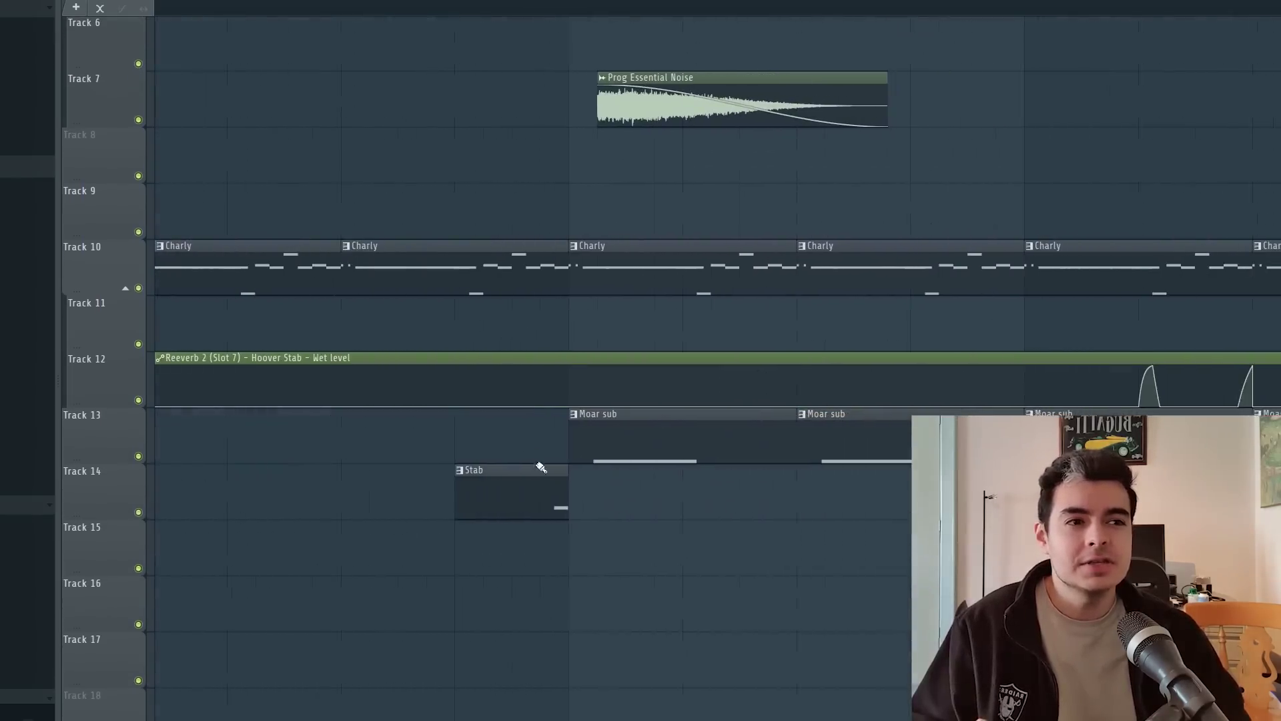
alt+right_click(563, 507)
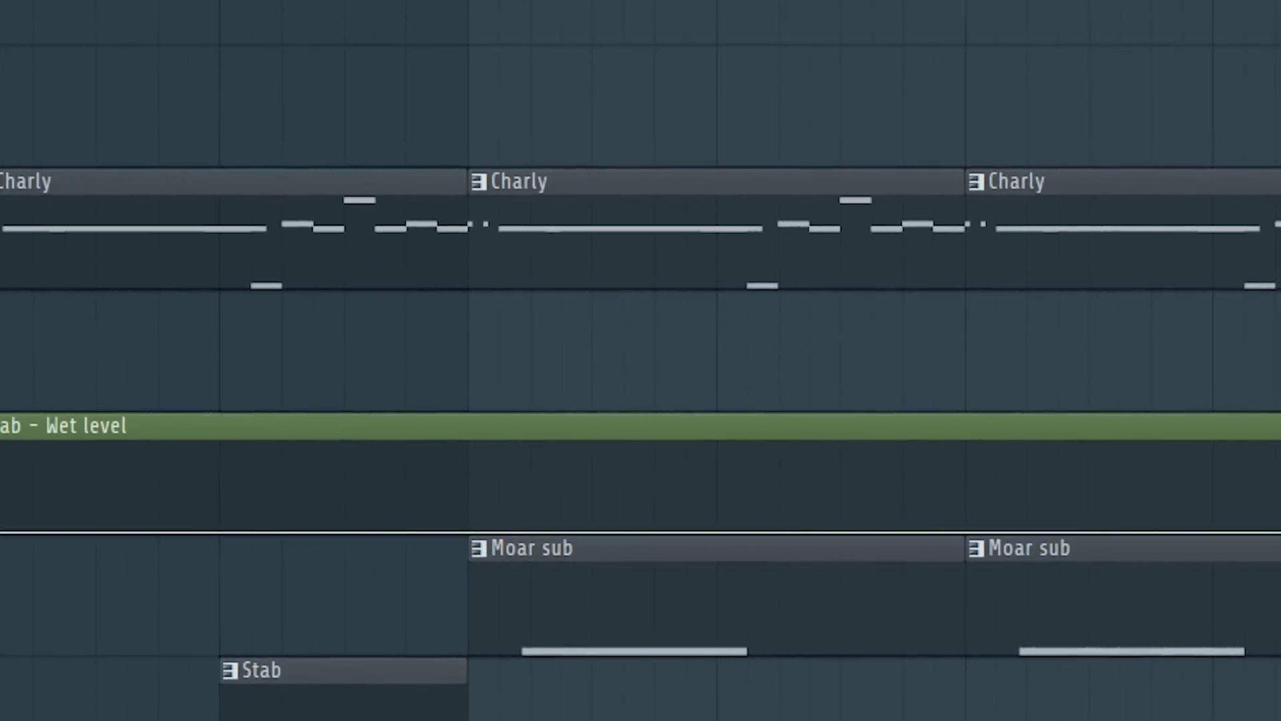
key(F6)
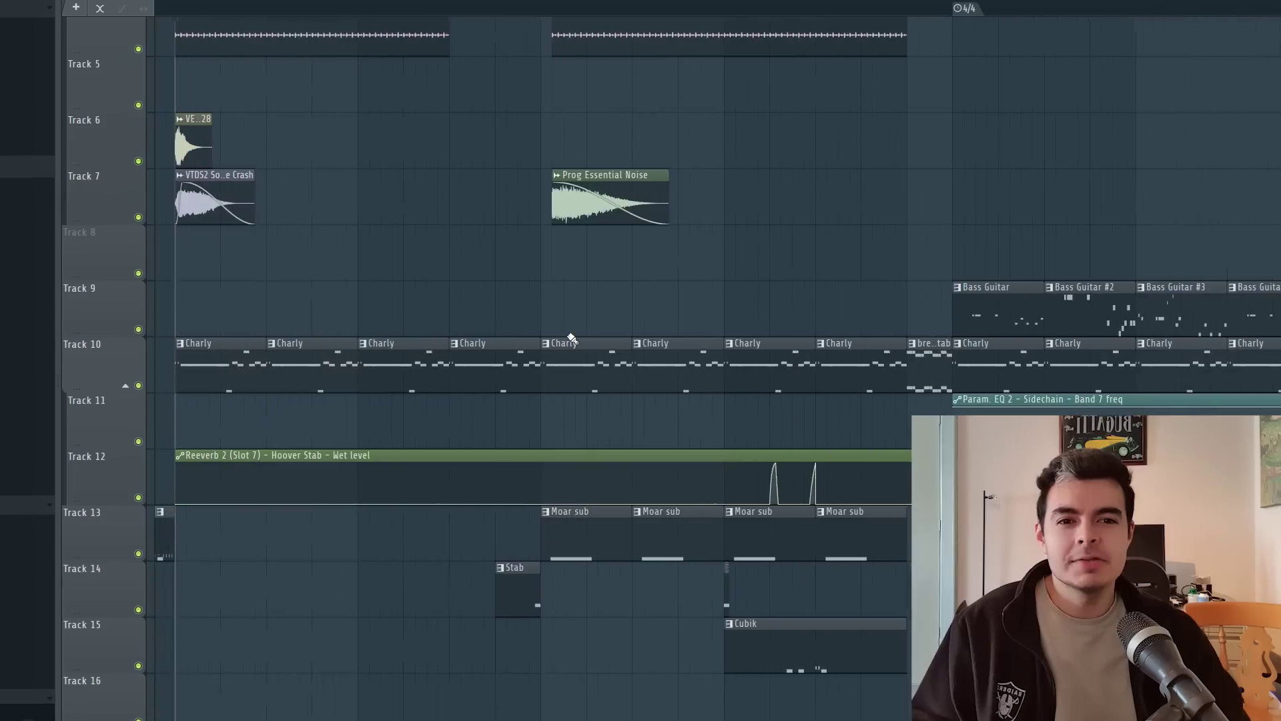
scroll(572, 338, down, 1)
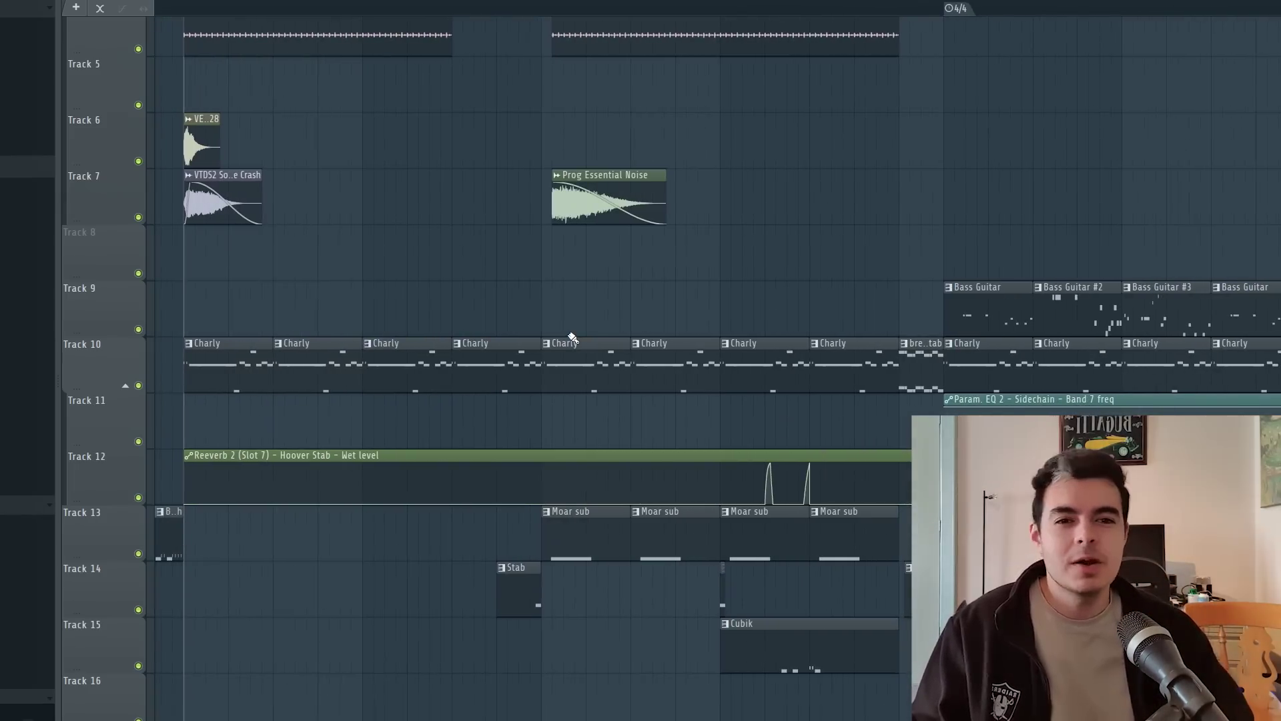
scroll(517, 225, up, 4)
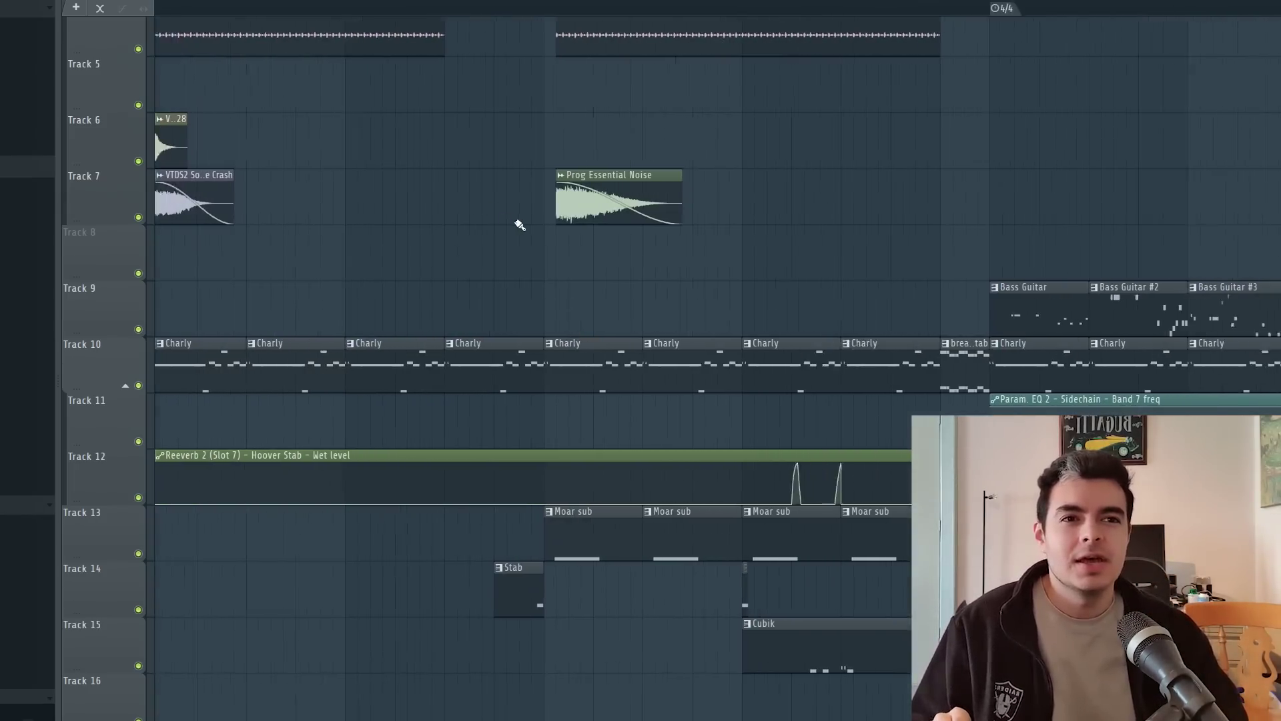
drag(465, 216, 614, 326)
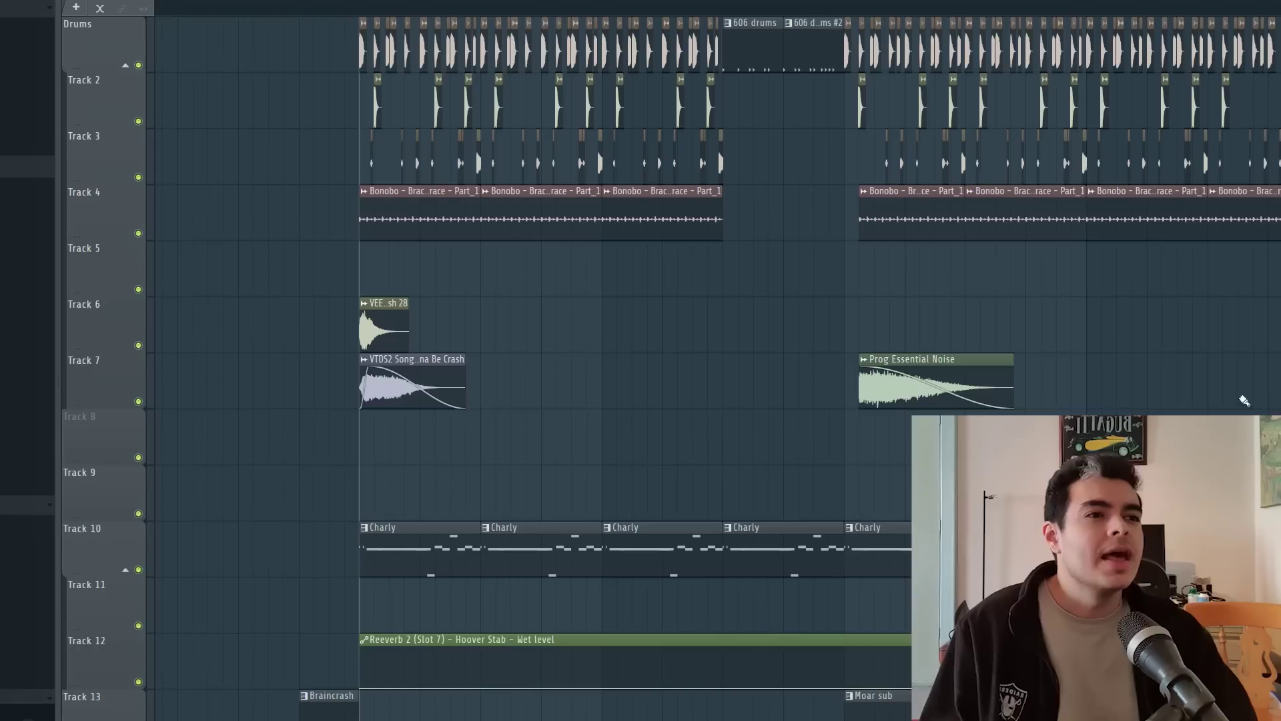
scroll(1068, 372, up, 3)
scroll(1070, 373, down, 2)
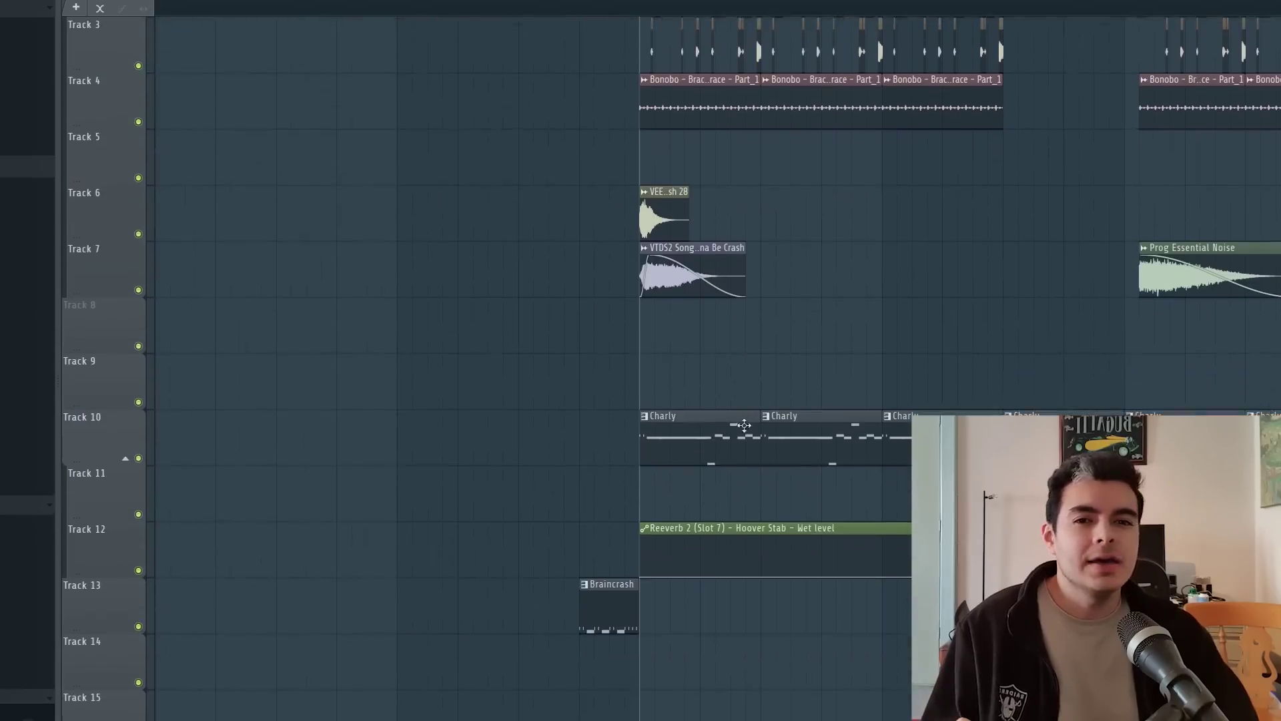
Find the Braincrash clip on Track 13 and play its Brain Crash channel notes in the piano roll
scroll(659, 420, up, 3)
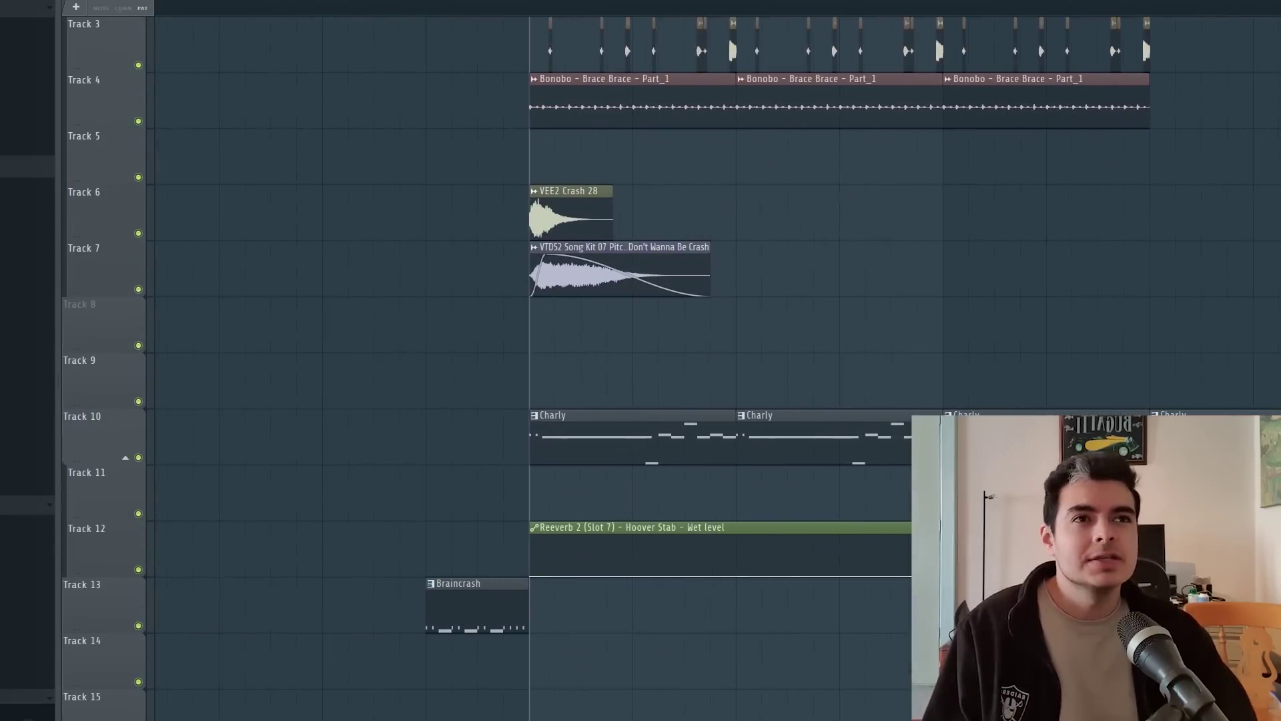
key(F6)
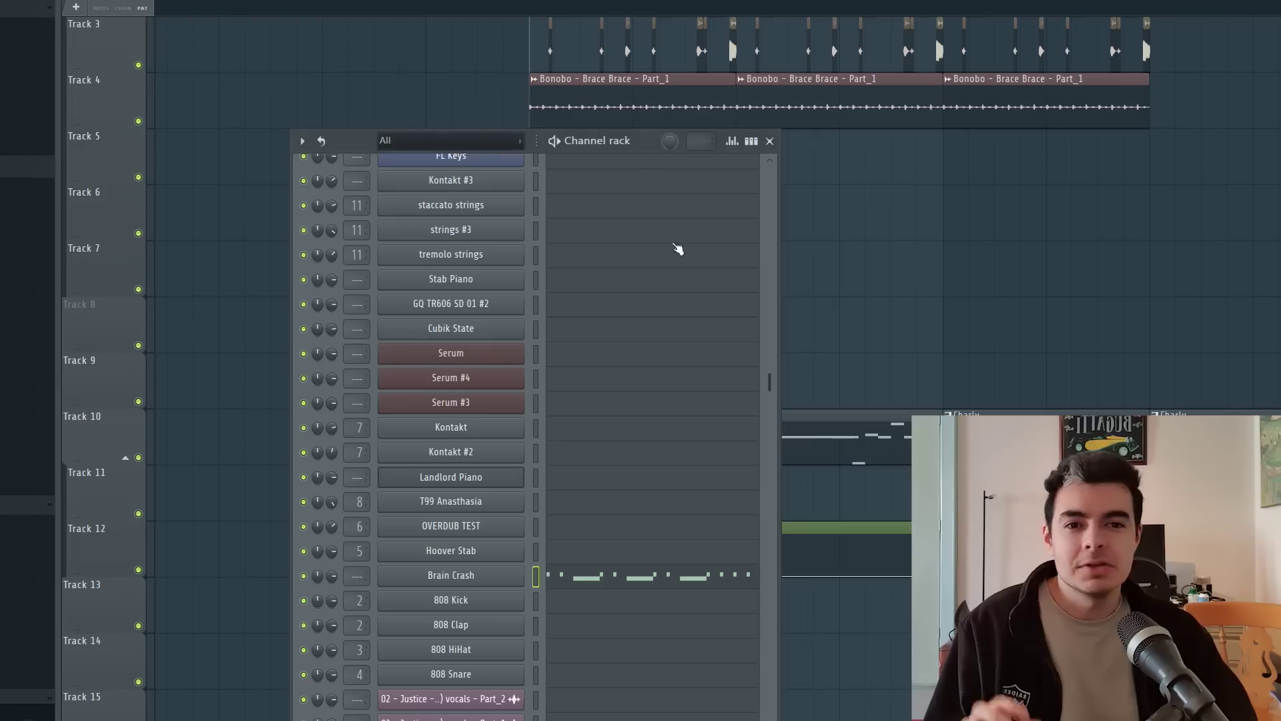
click(482, 577)
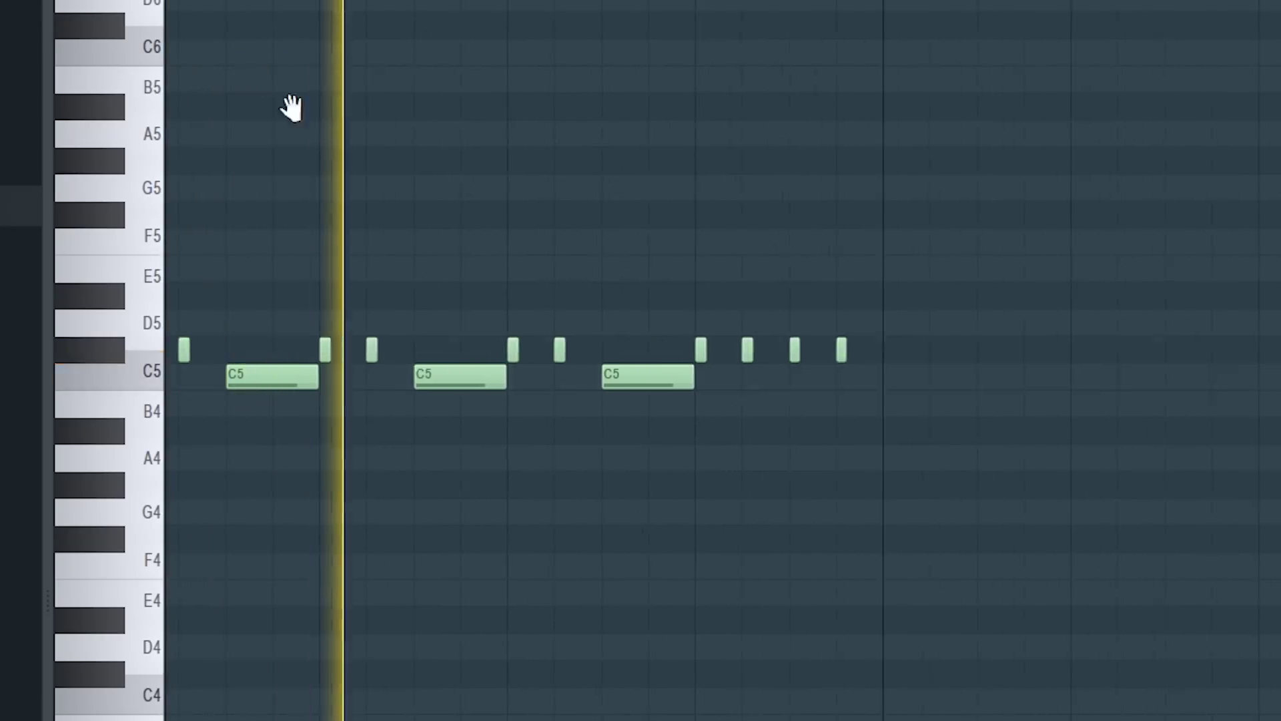
drag(291, 107, 849, 300)
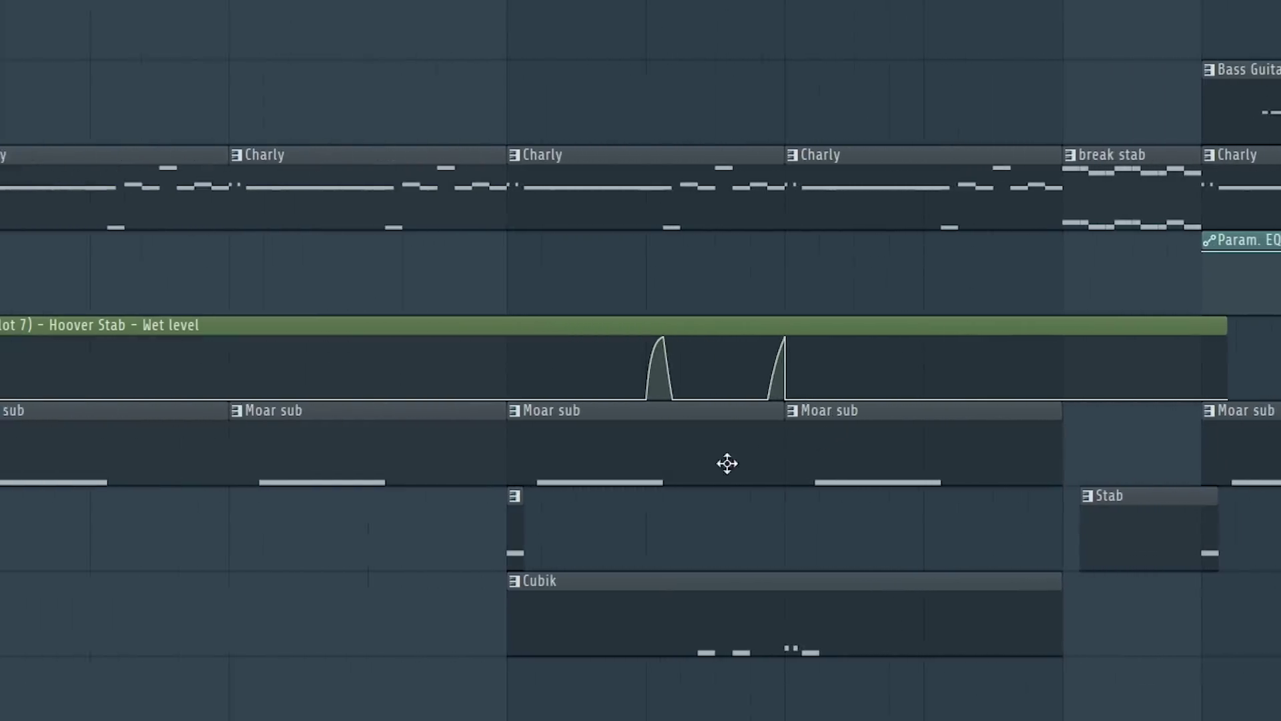
Locate the Cubik clip on Track 15 and show the Cubik State channel's RaveGenerator instrument
drag(728, 463, 406, 297)
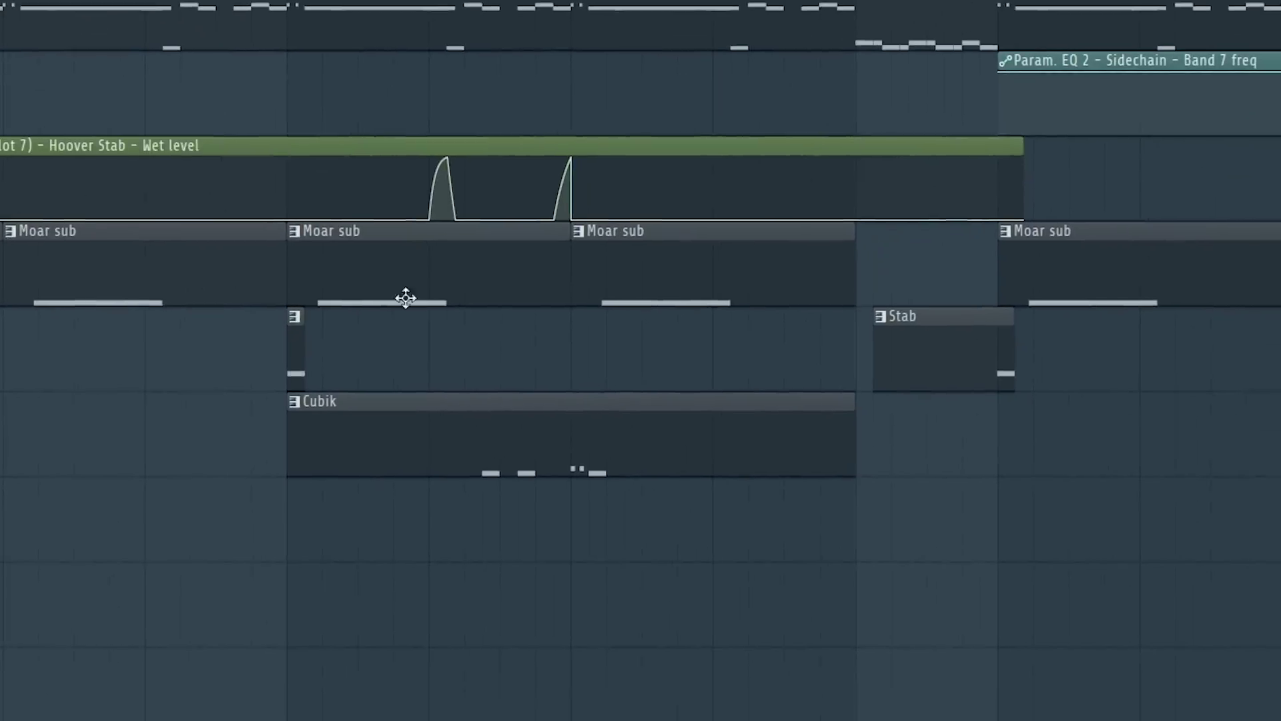
key(y)
click(458, 434)
drag(459, 435, 533, 420)
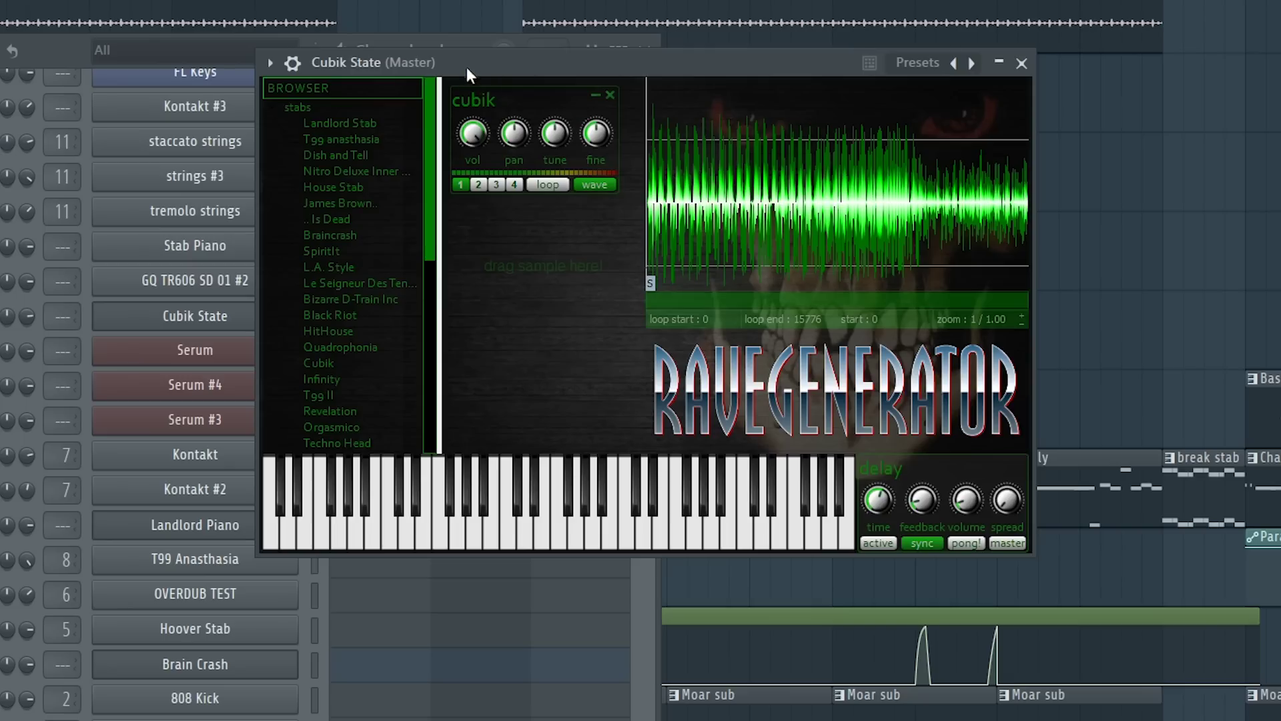
mouse_move(466, 67)
mouse_down()
mouse_move(435, 93)
mouse_move(456, 78)
mouse_up()
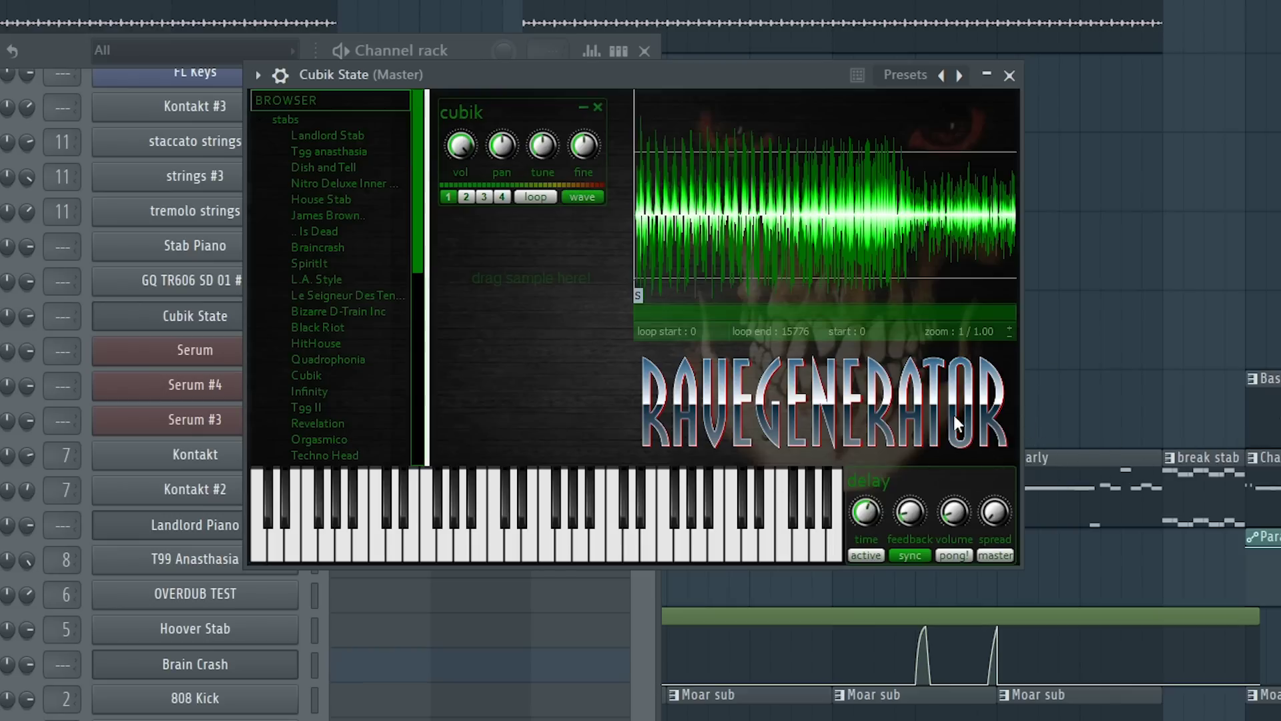
drag(571, 83, 567, 110)
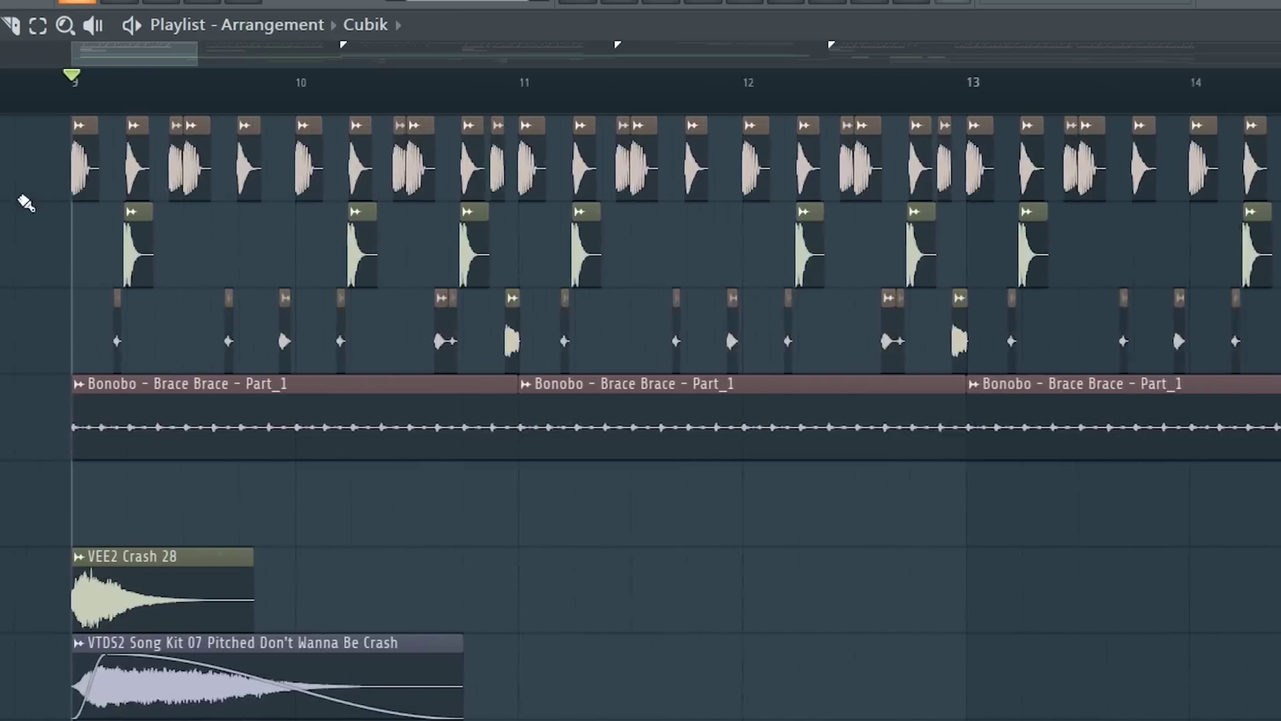
Inspect the Justice - Generator kick and SnareClap clips on the Drums track at bar 9
scroll(134, 223, up, 5)
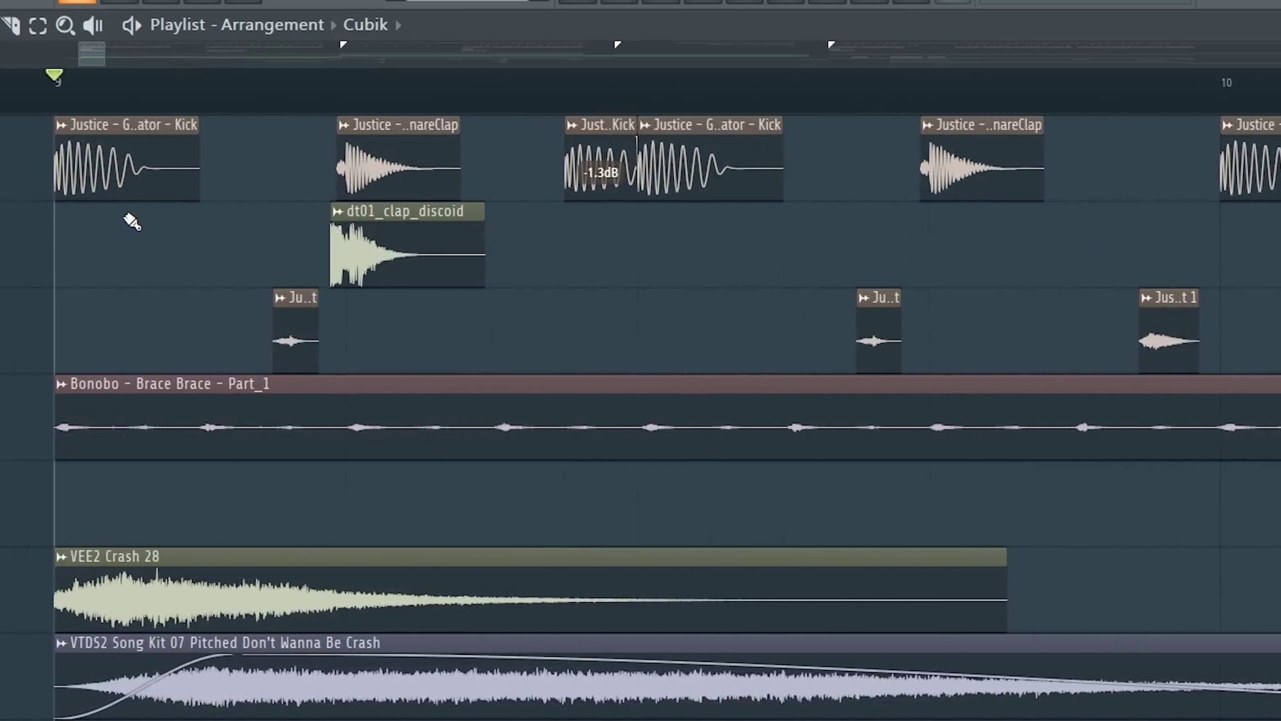
click(103, 167)
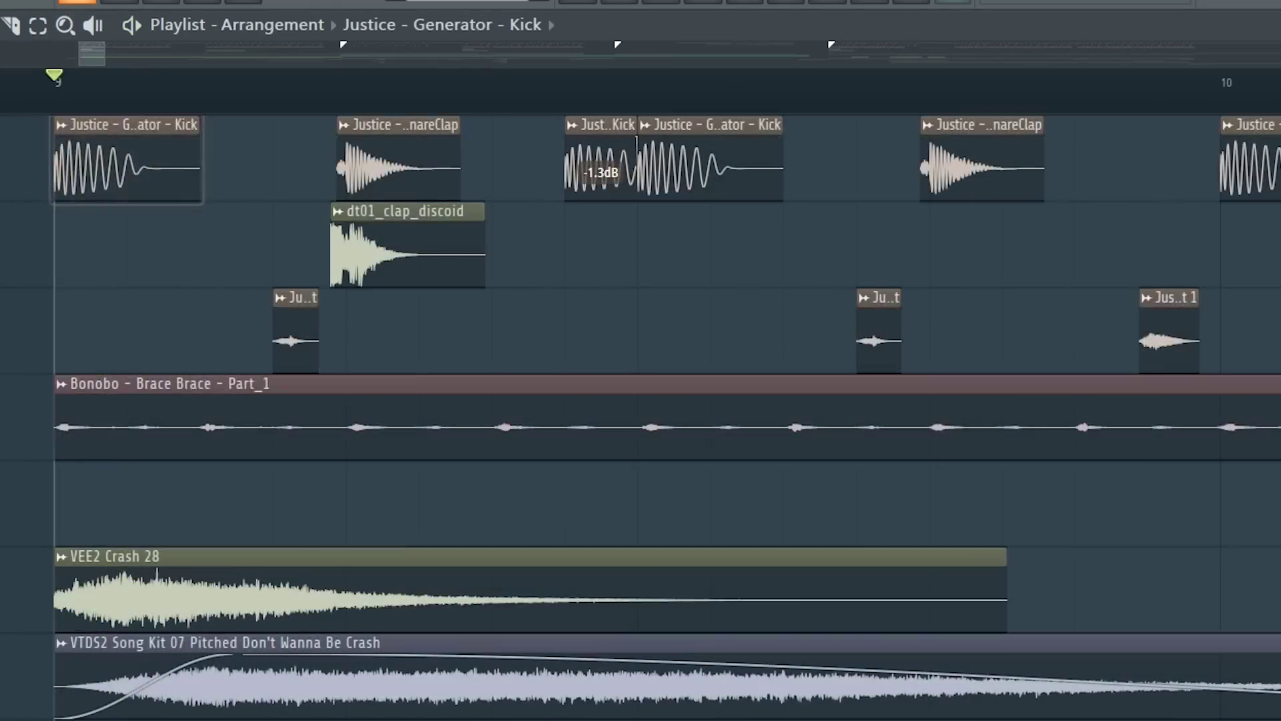
scroll(267, 167, up, 4)
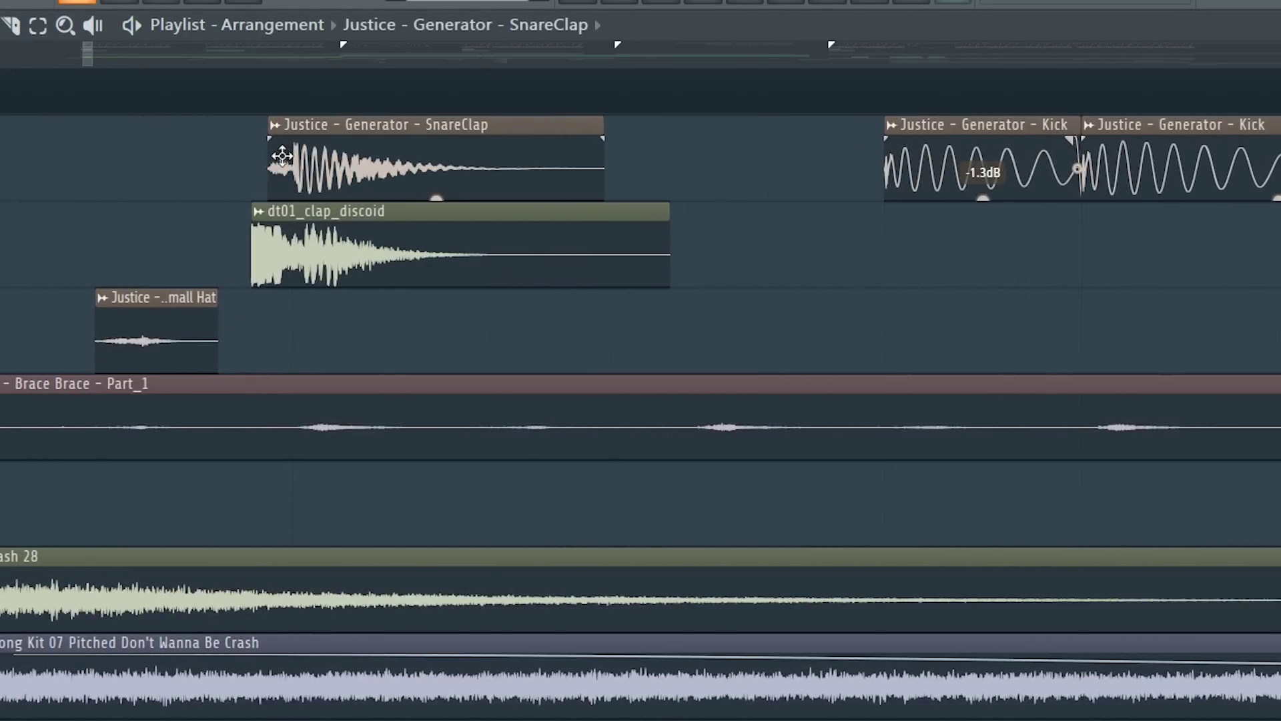
click(294, 157)
scroll(294, 157, down, 3)
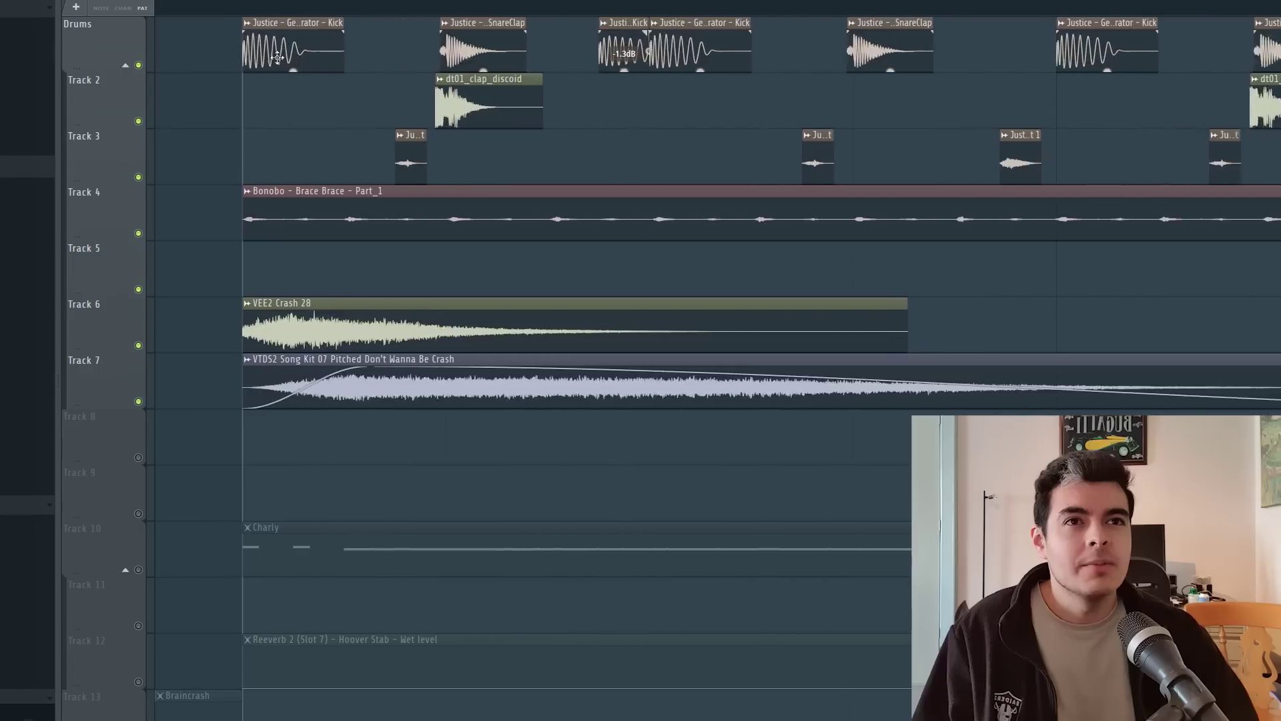
Solo the Drums track, unmute Track 2 and listen to the SnareClap layered with the dt01_clap_discoid clip
scroll(277, 57, up, 1)
right_click(138, 66)
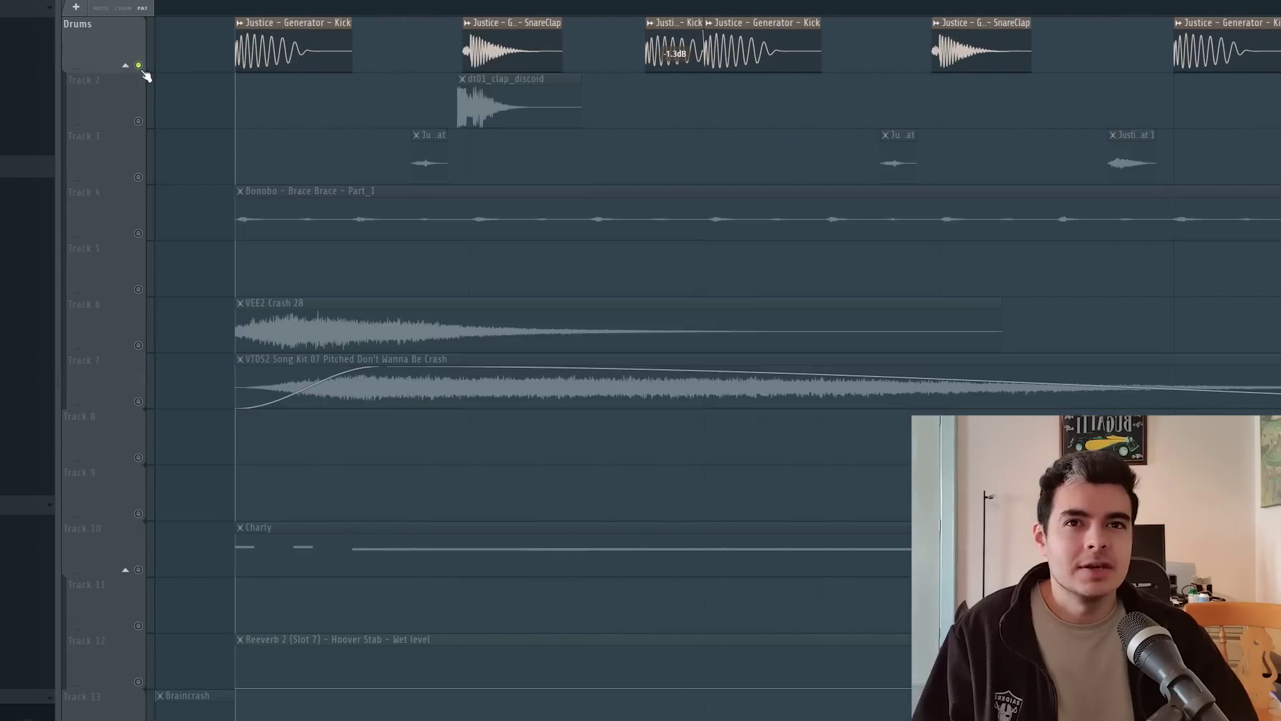
click(138, 121)
scroll(466, 89, up, 3)
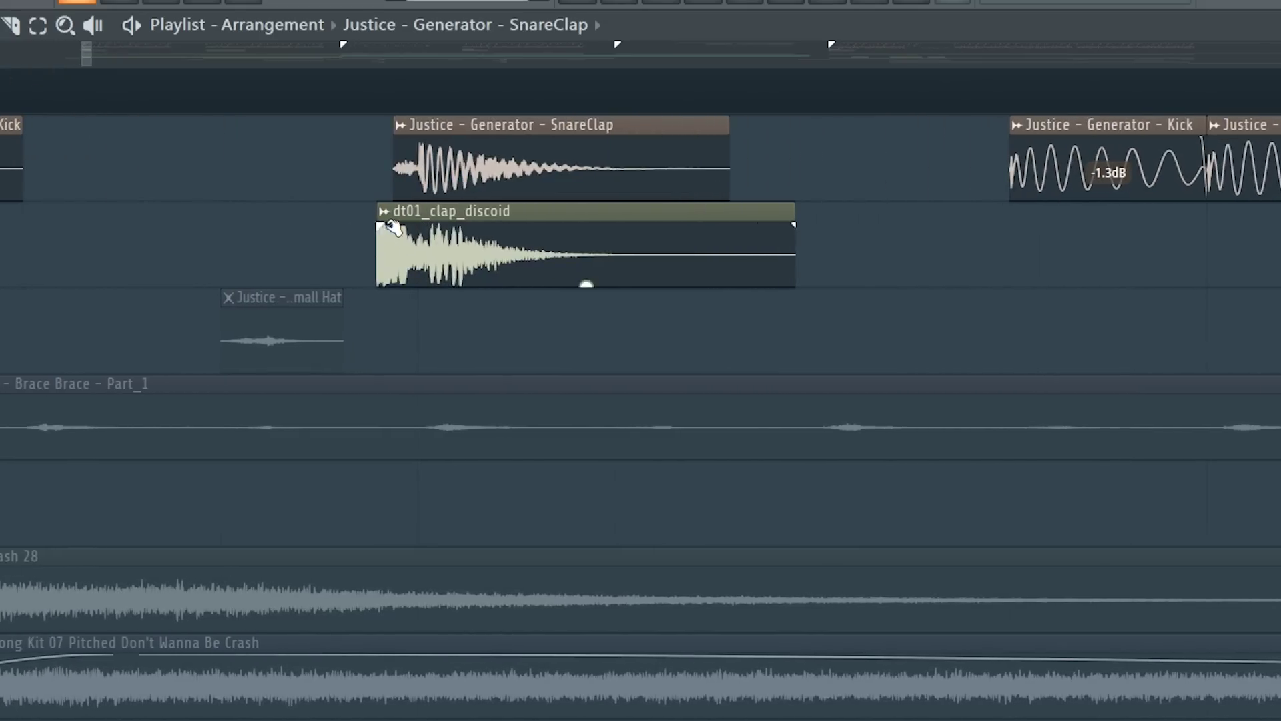
scroll(390, 227, down, 2)
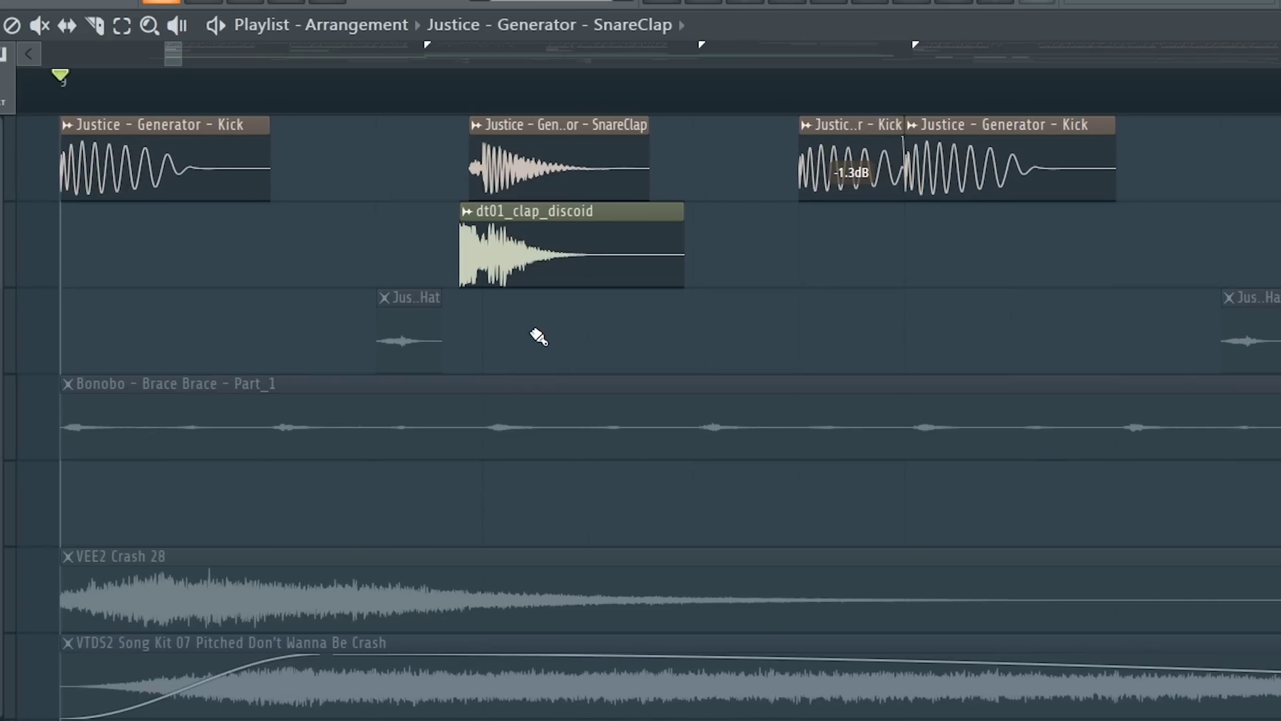
key(space)
key(space)
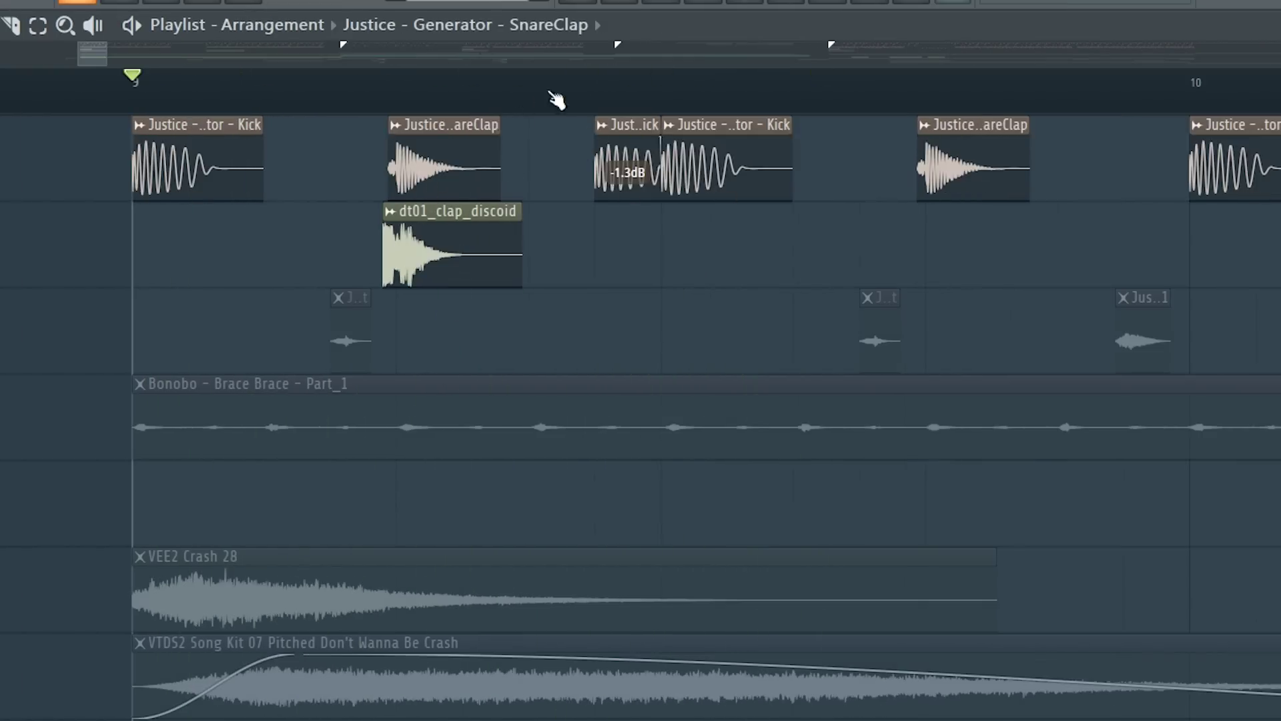
Inspect the overlapping kick clips' volume levels on the Drums track, and audition the Track 3 clip just before bar 11
scroll(662, 185, up, 5)
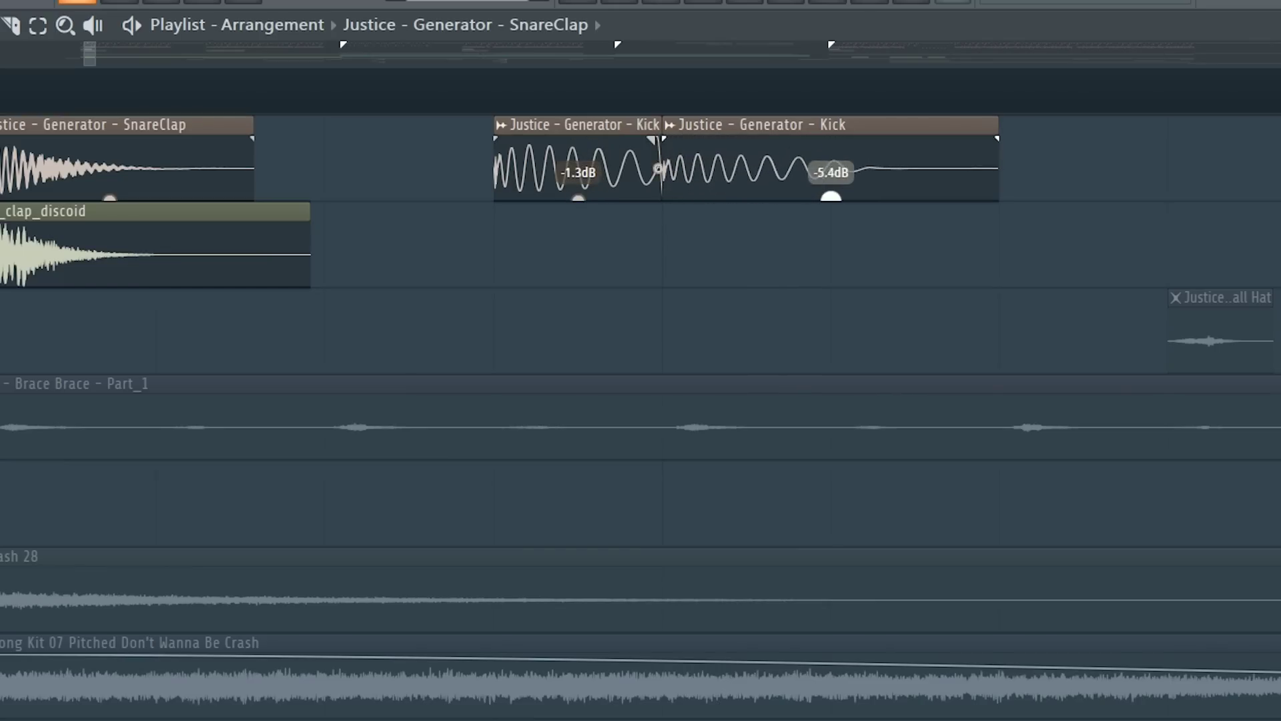
double_click(749, 134)
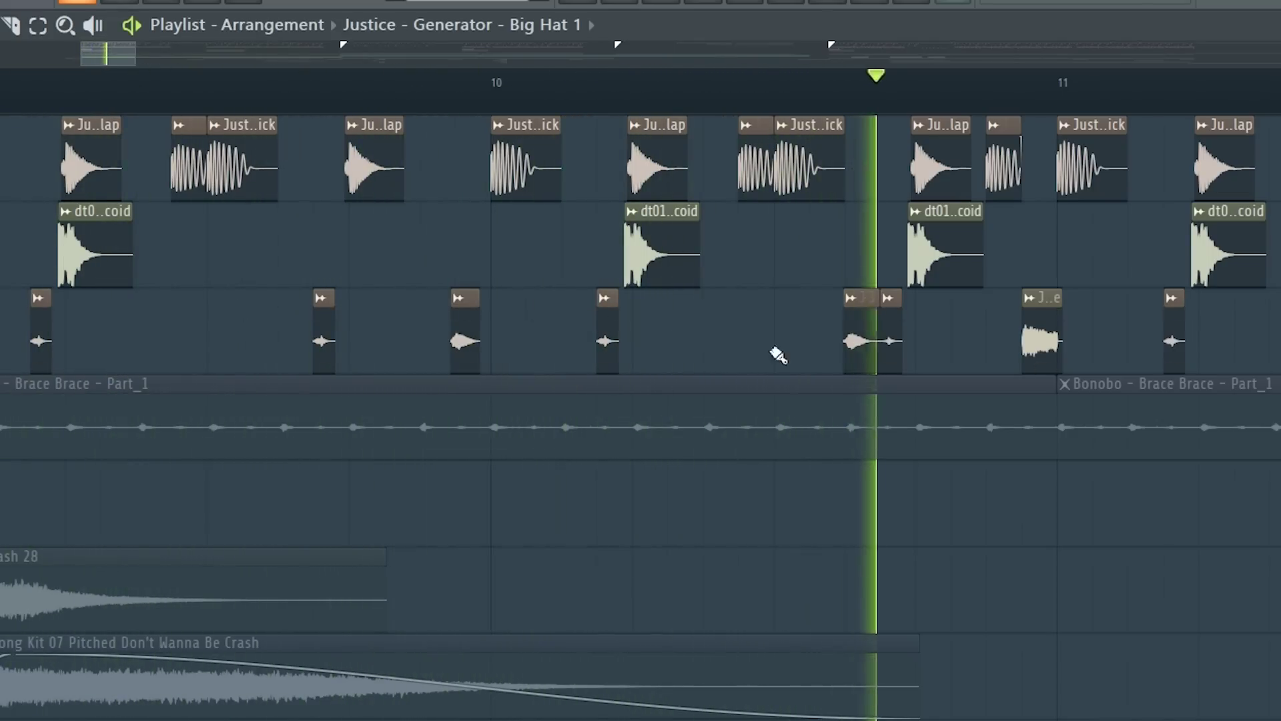
scroll(873, 340, down, 2)
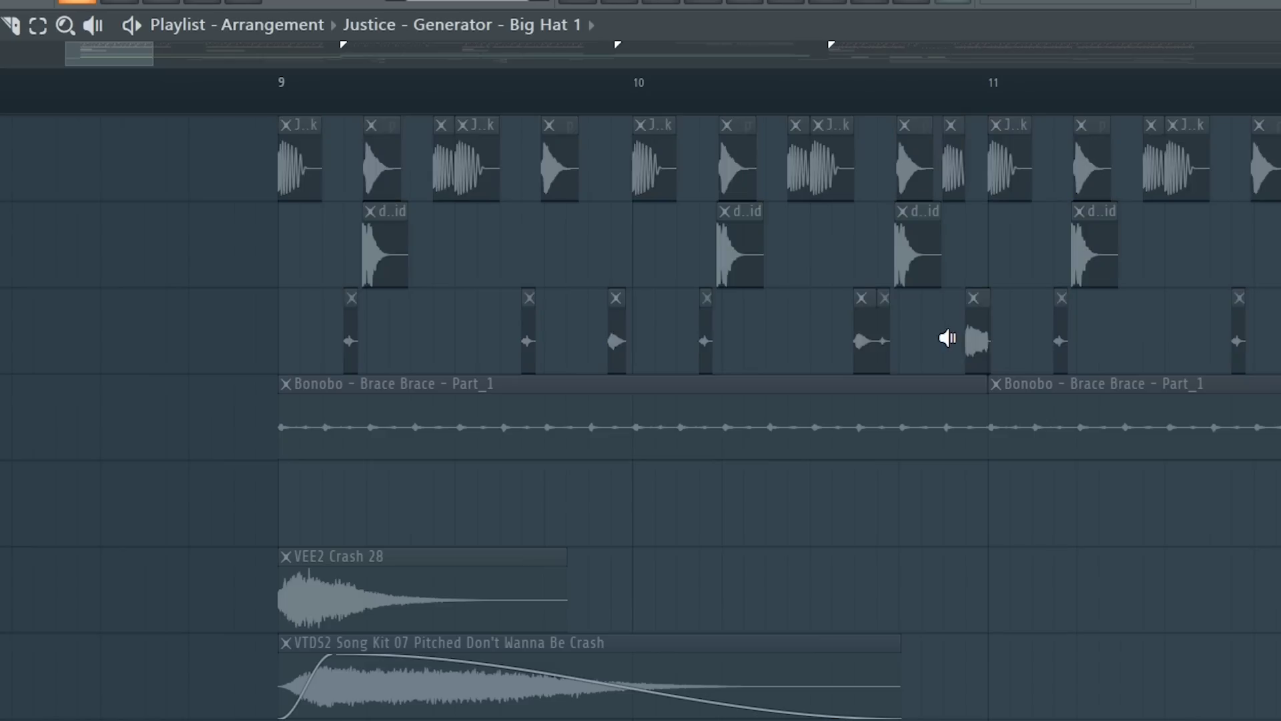
click(977, 338)
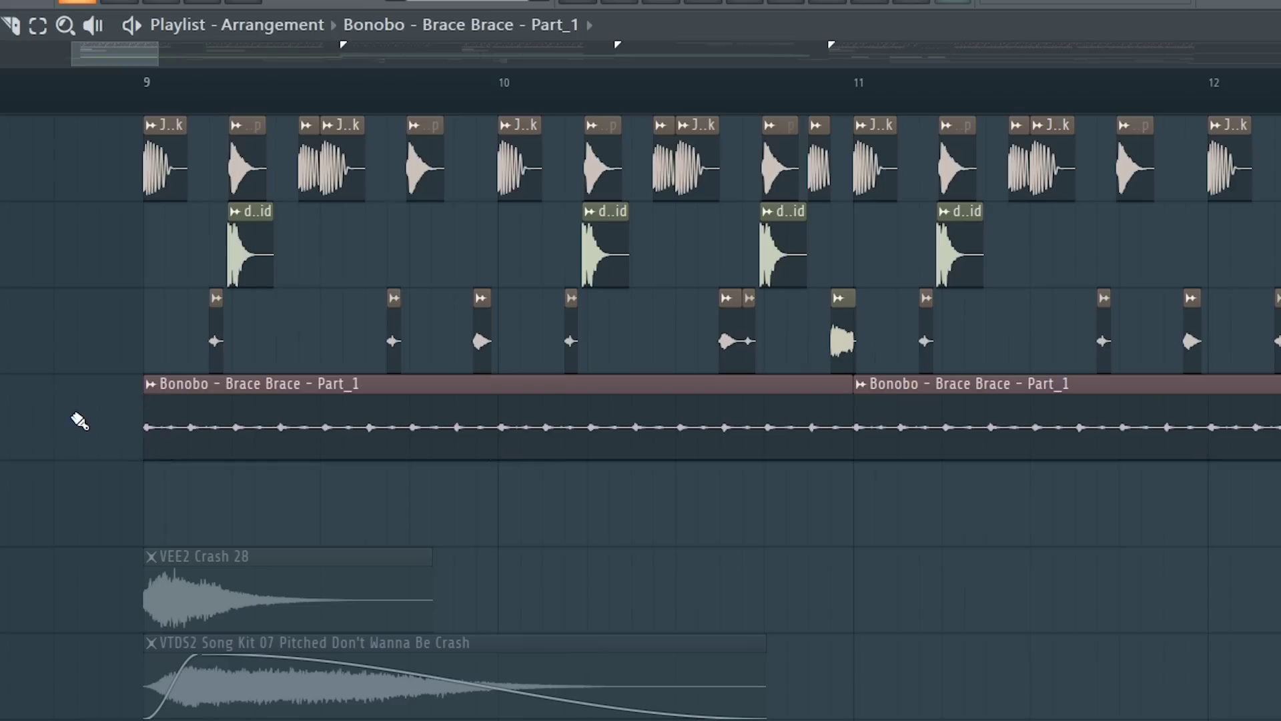
Play the drum tracks together with the Bonobo - Brace Brace - Part_1 loop on Track 4 from bar 9
alt+right_click(304, 417)
key(space)
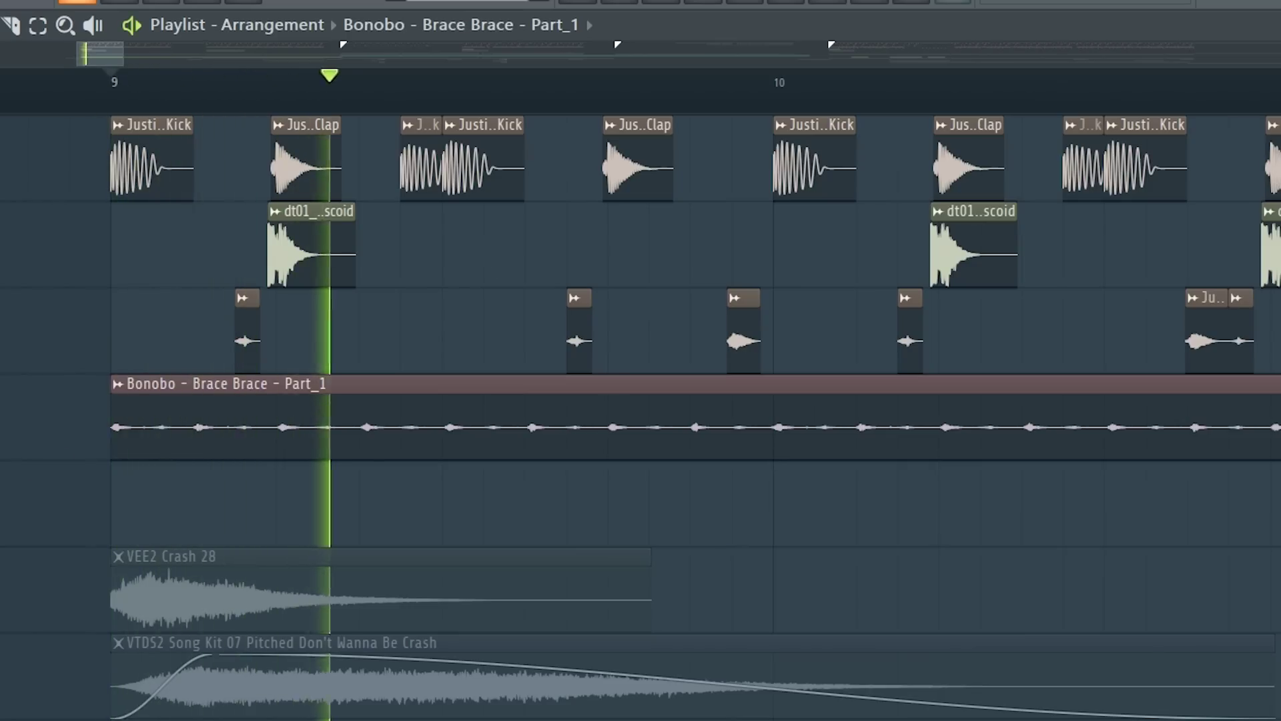
scroll(80, 503, down, 6)
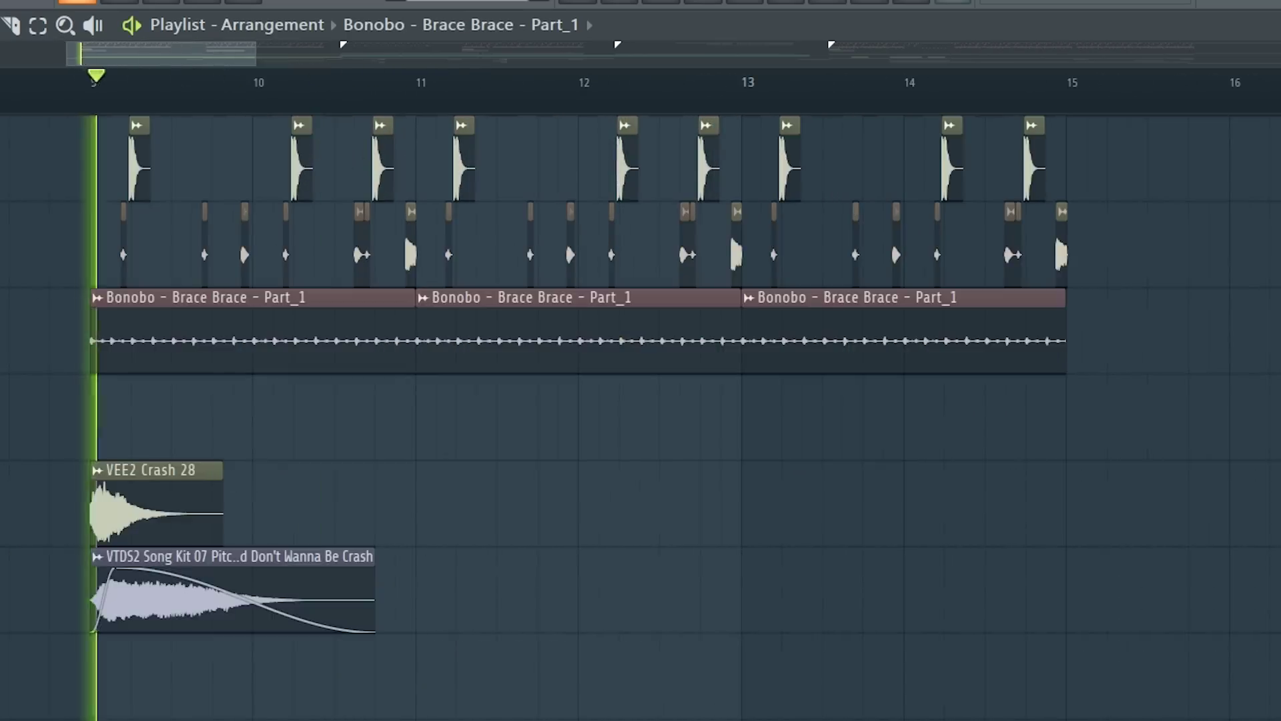
scroll(14, 564, up, 2)
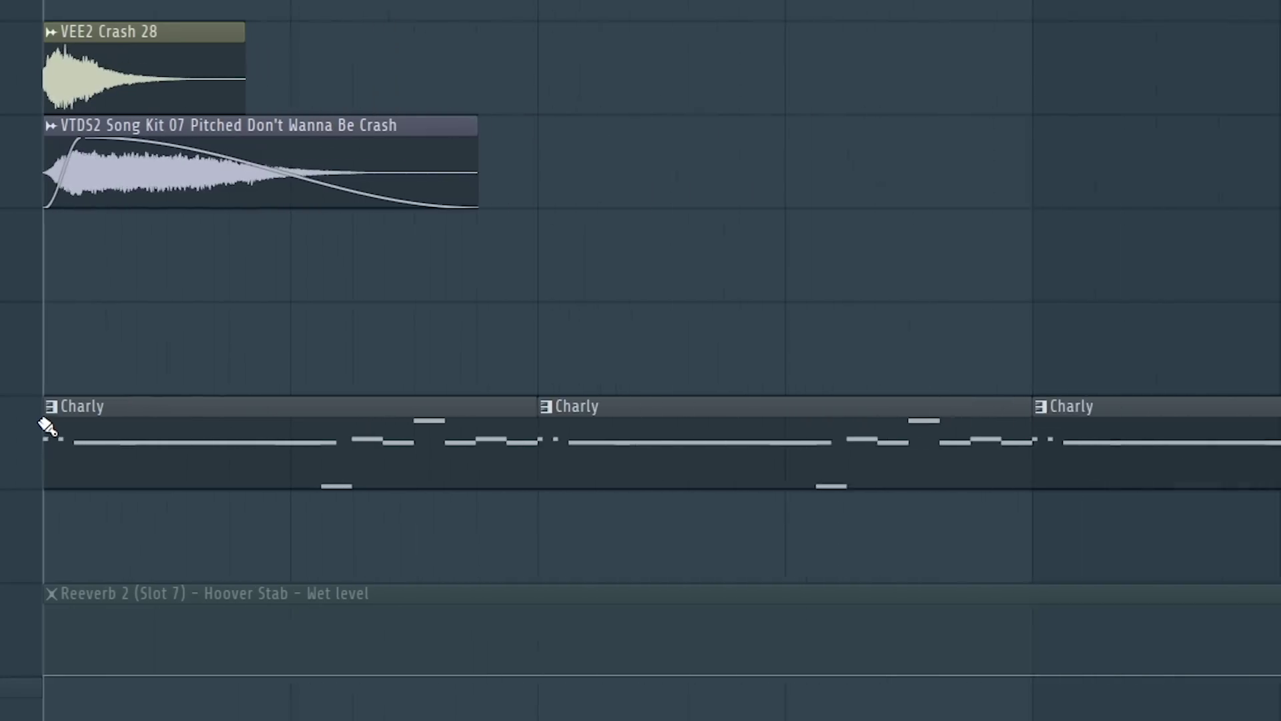
Mark the first Charly clip on Track 10 and play it along with the drums and crashes
drag(69, 303, 377, 489)
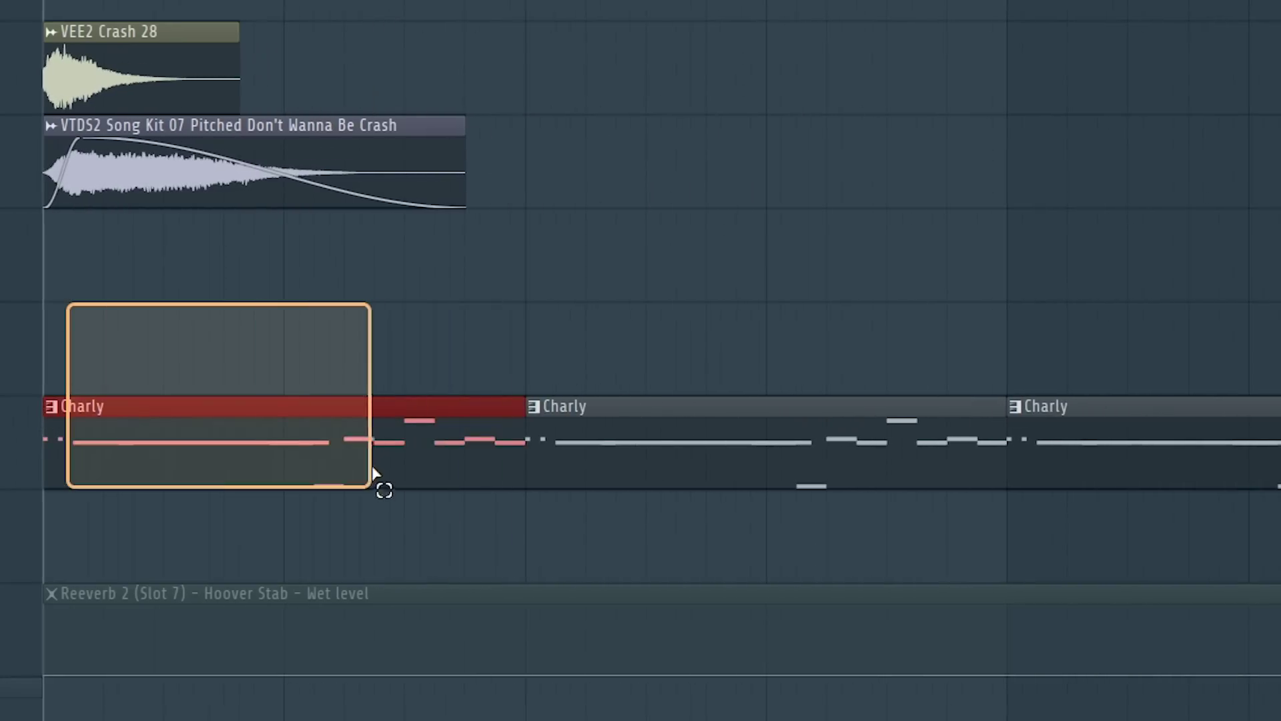
scroll(232, 447, down, 4)
scroll(231, 447, up, 3)
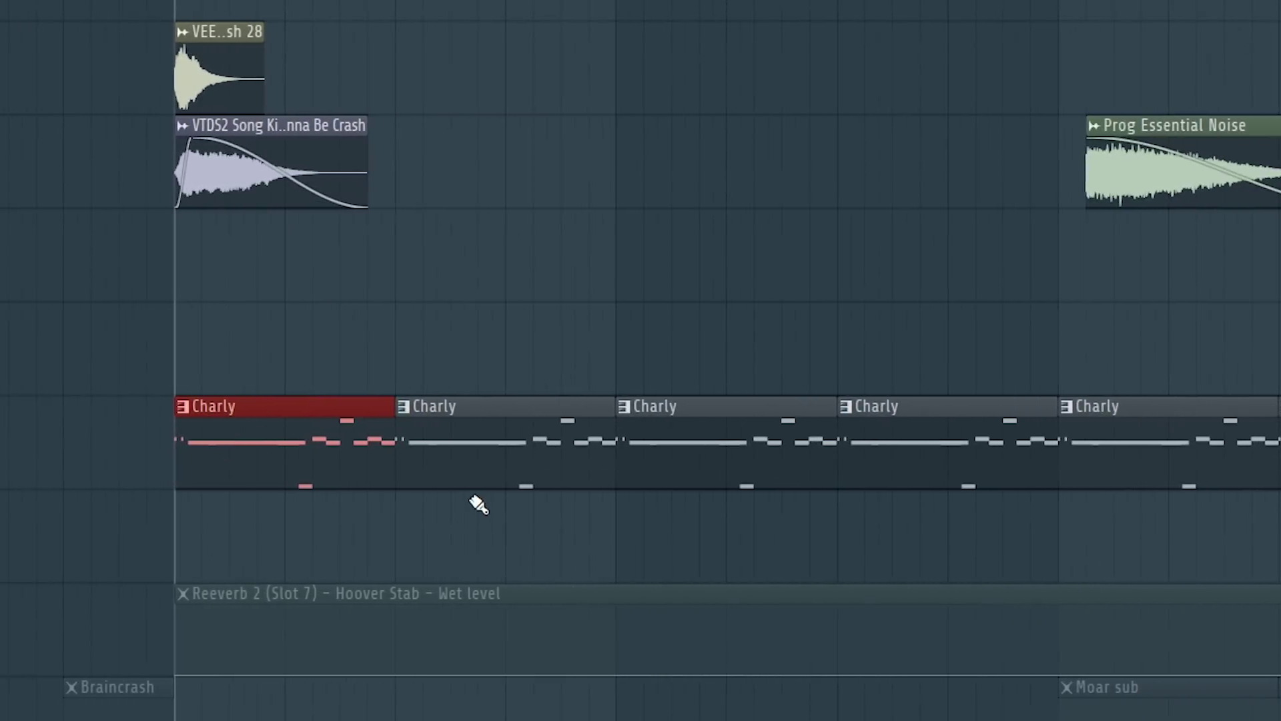
scroll(300, 424, up, 3)
key(space)
ctrl+click(178, 351)
scroll(243, 386, up, 3)
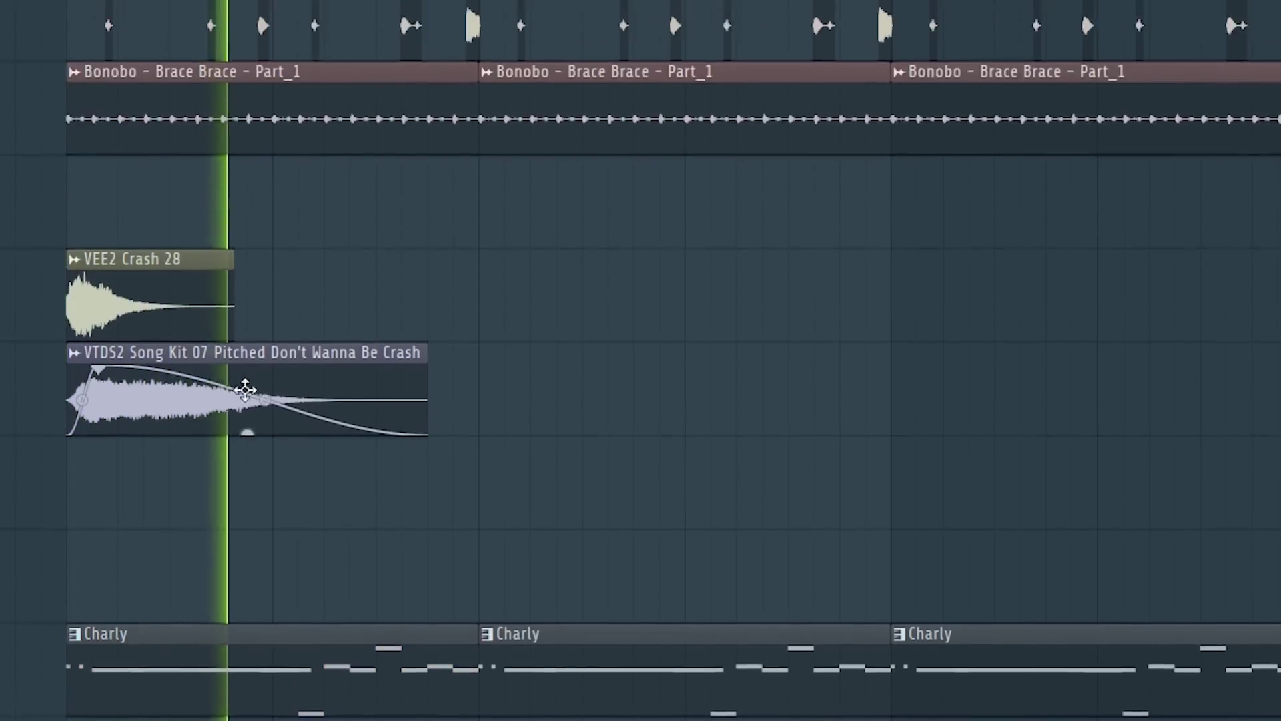
Play the Charly pattern's stab notes, starting with the long C5, in the piano roll
scroll(246, 389, up, 2)
scroll(266, 489, down, 1)
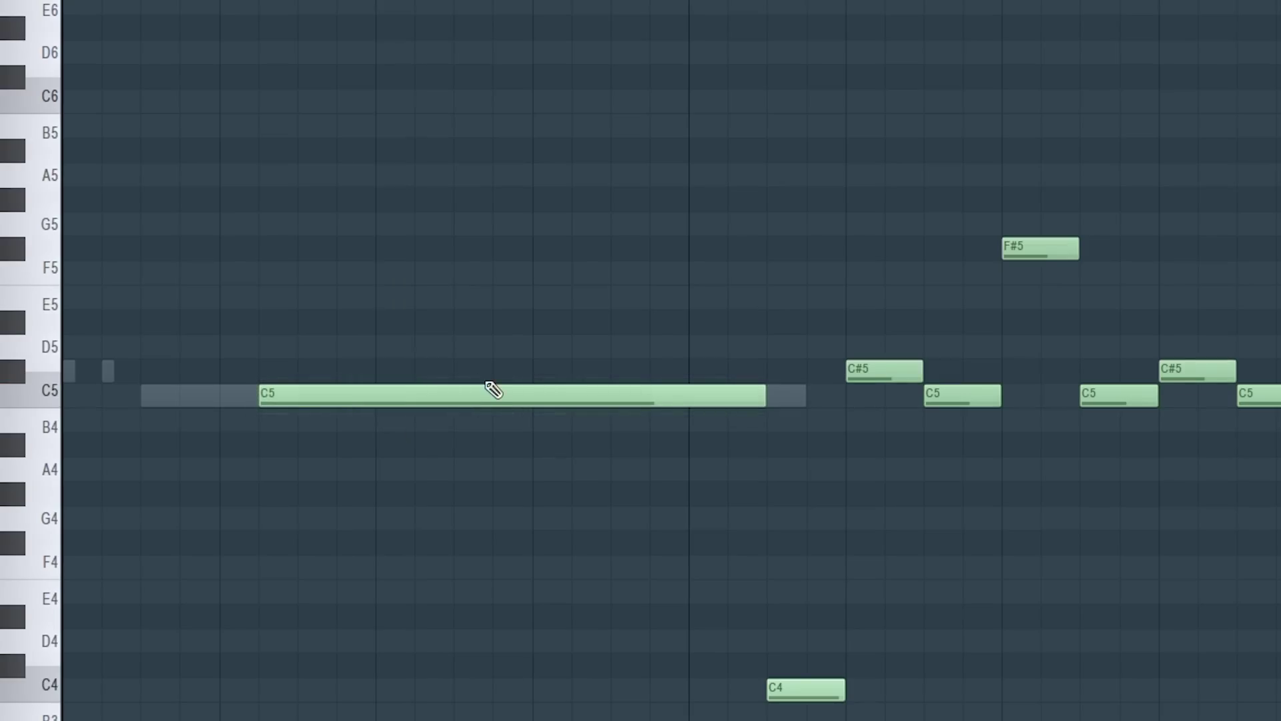
key(space)
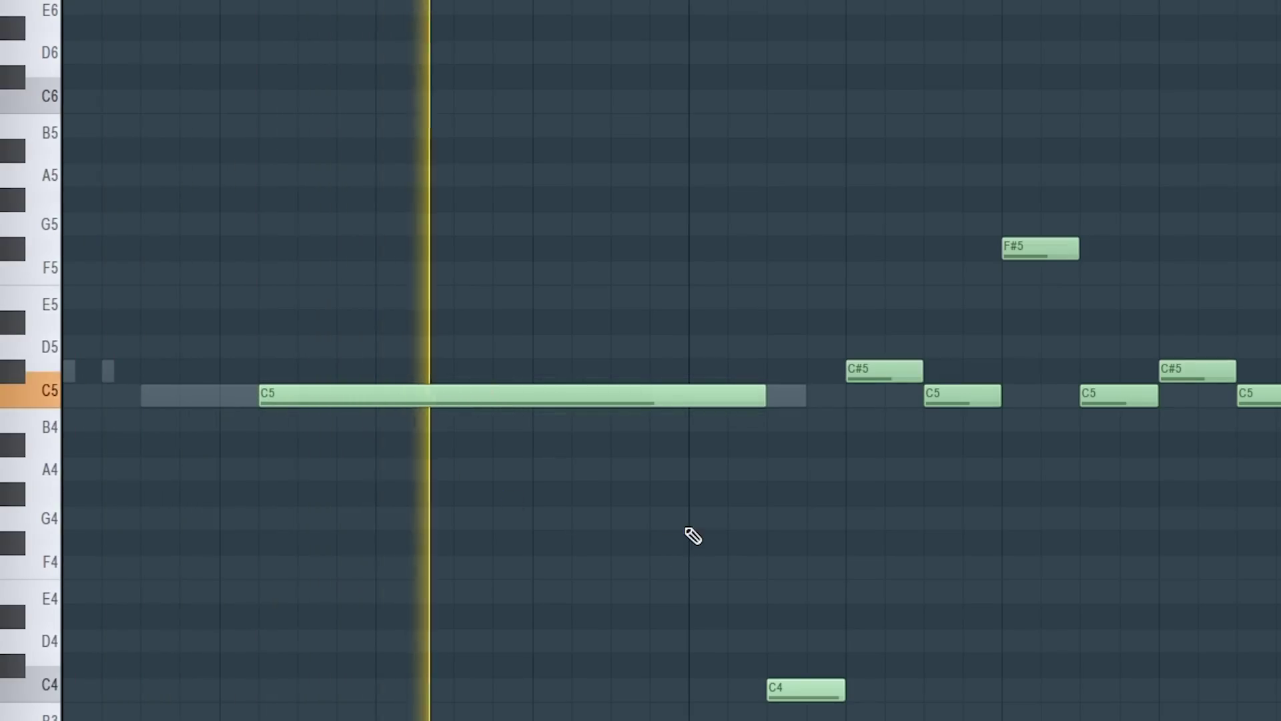
Play the Charly pattern's short C4, C#5, C5 and F#5 notes that follow the long C5 in the piano roll
key(space)
scroll(829, 362, down, 3)
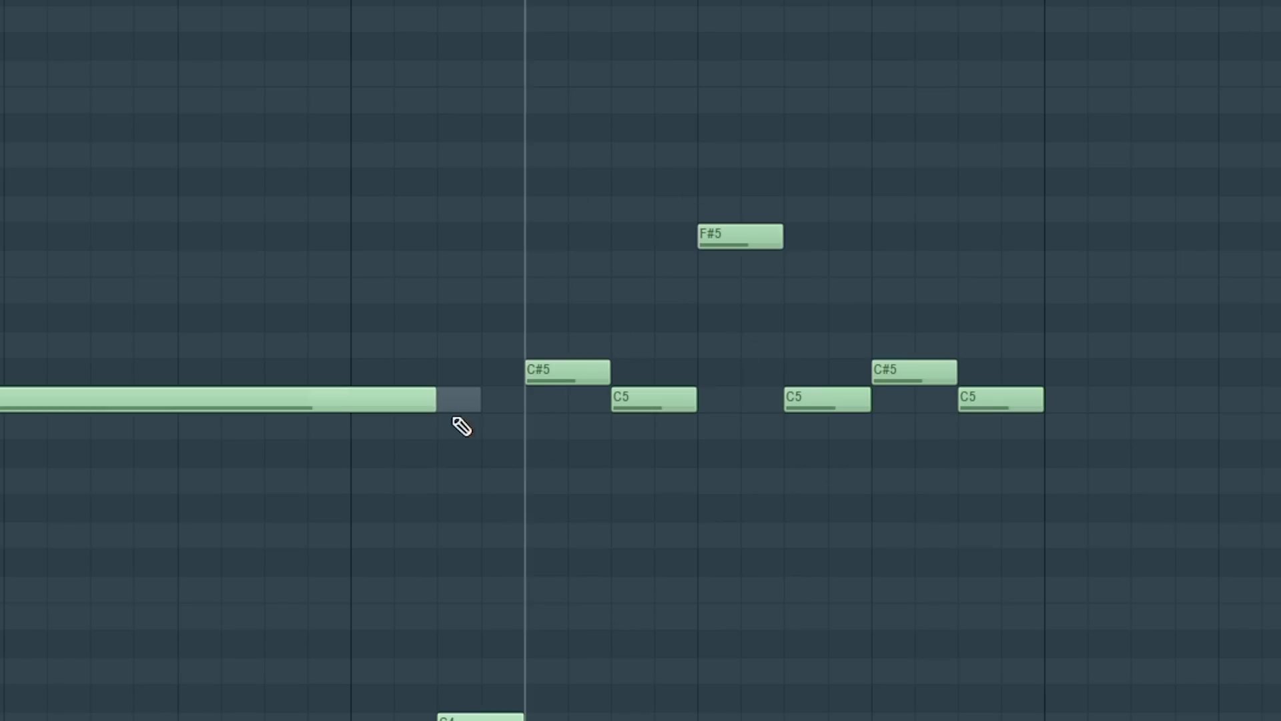
key(space)
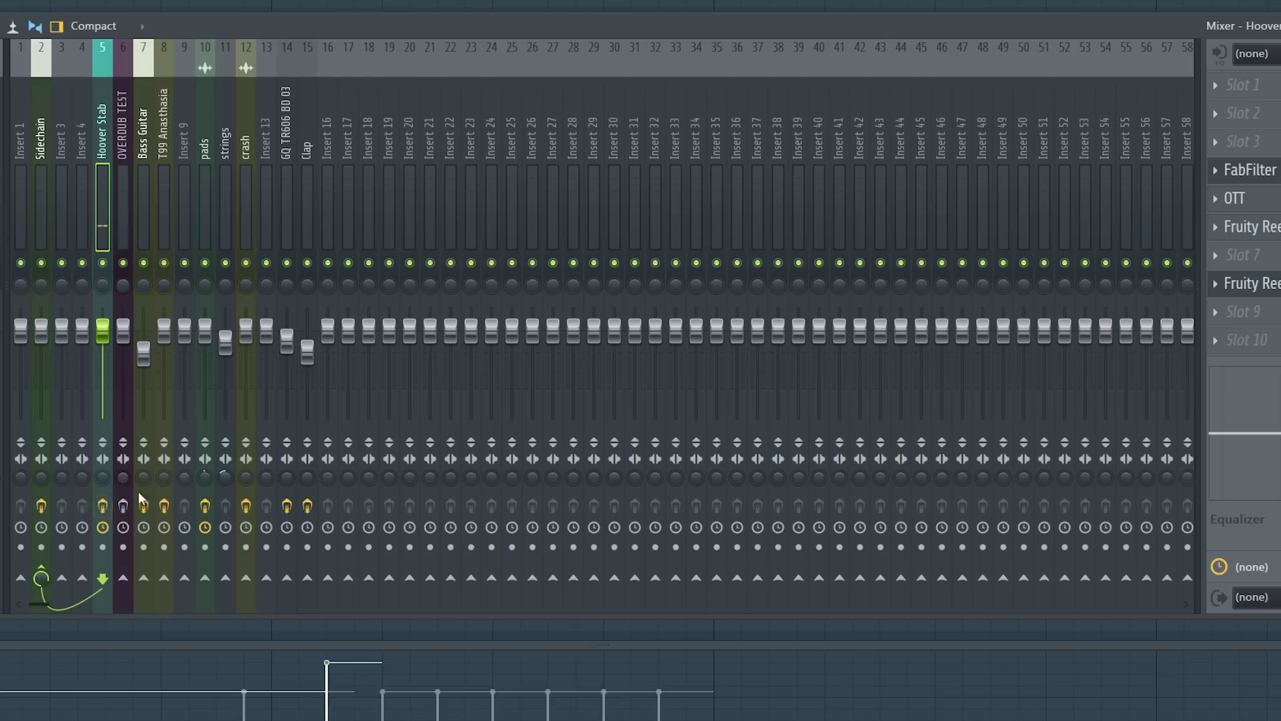
Inspect the Hoover Stab channel's FabFilter Pro-Q 2 curve during playback, and open its Fruity Reeverb 2
click(1252, 170)
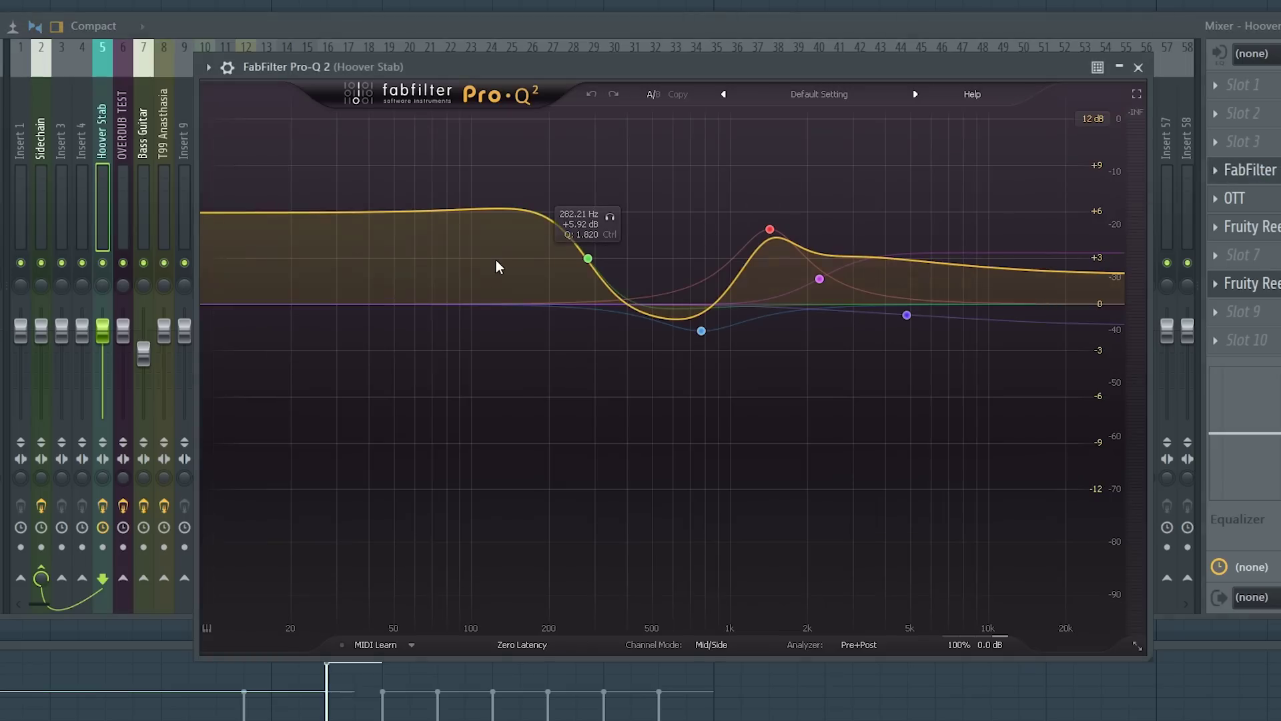
key(space)
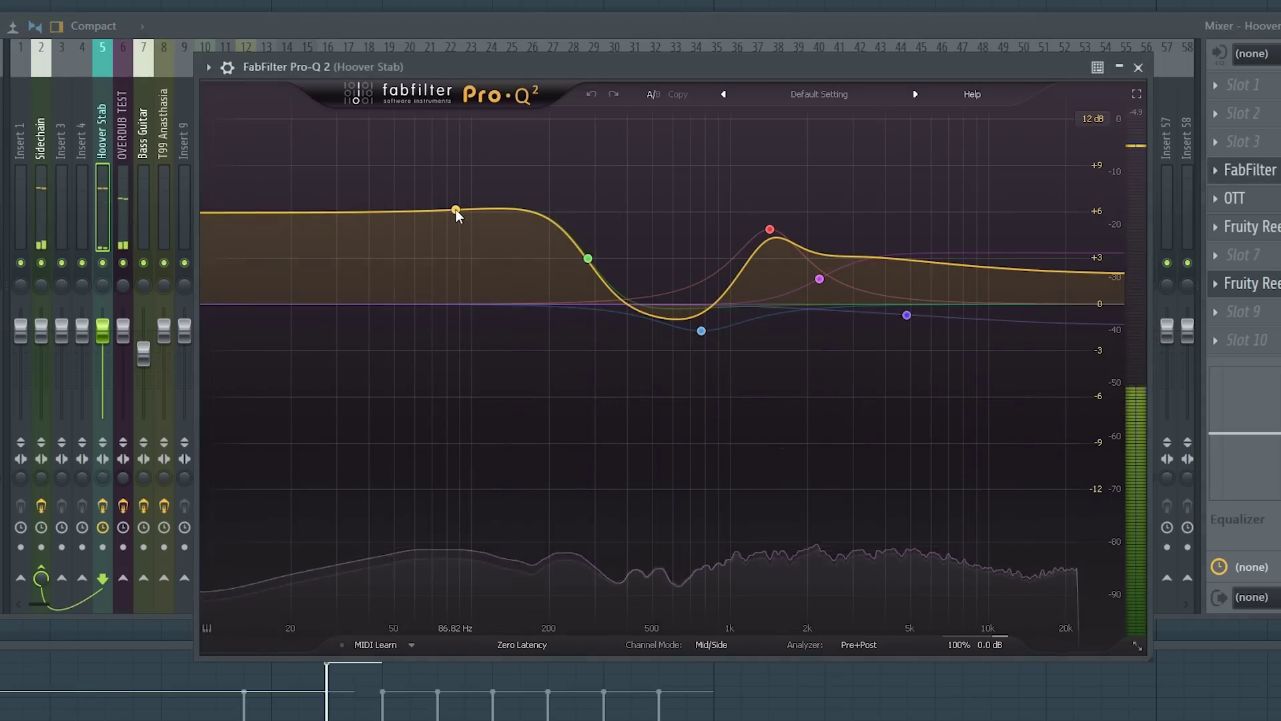
click(1237, 28)
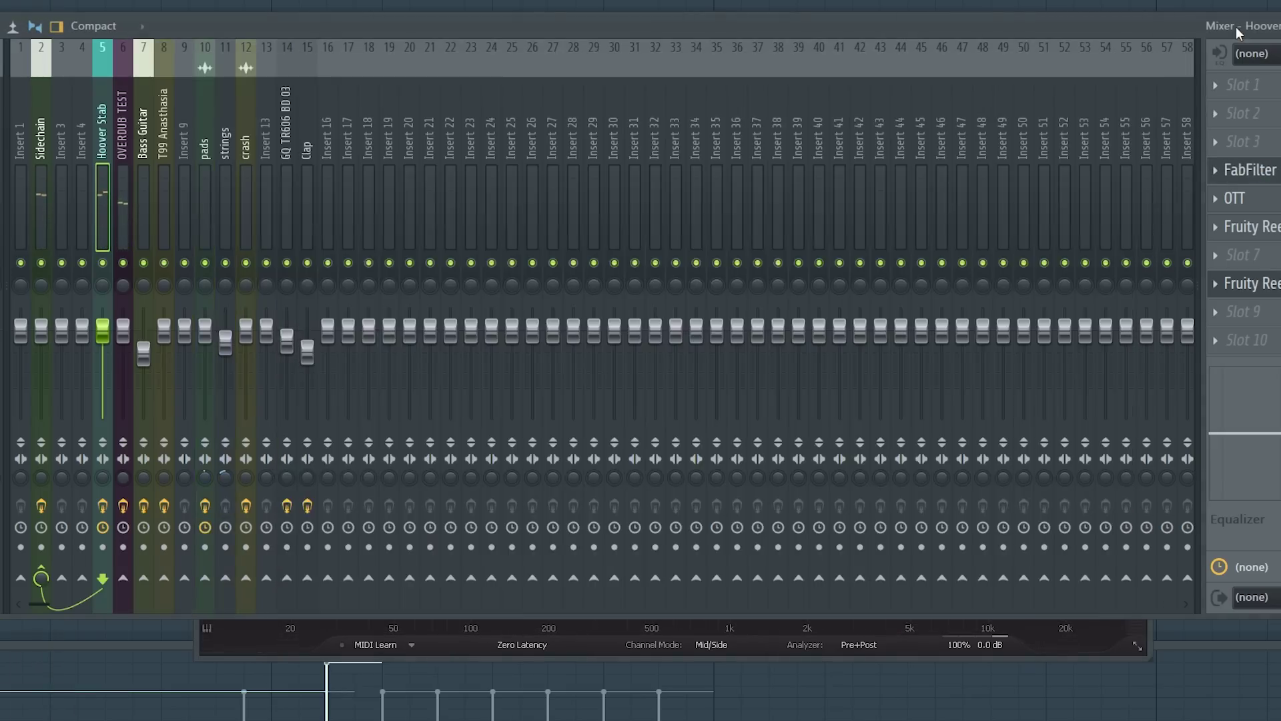
click(1240, 227)
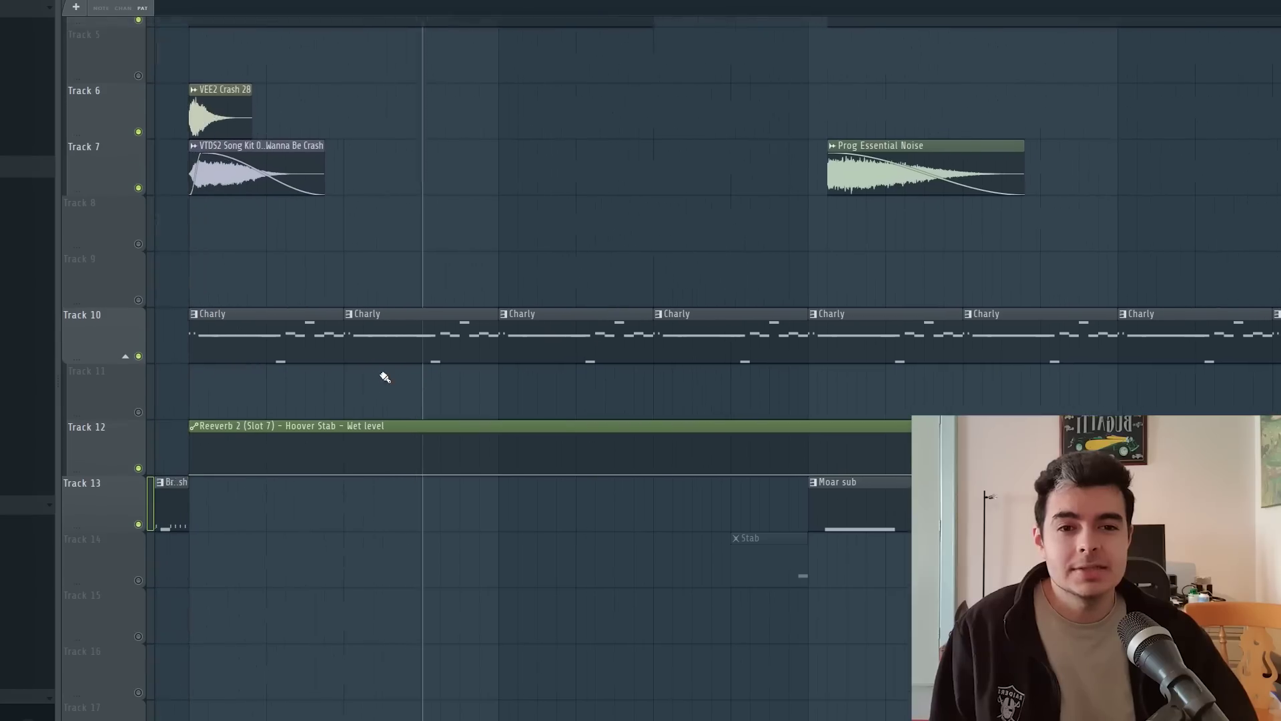
Play the Charly section from about bar 13 and examine the 606 drums clips at bars 15 and 16
scroll(428, 366, up, 3)
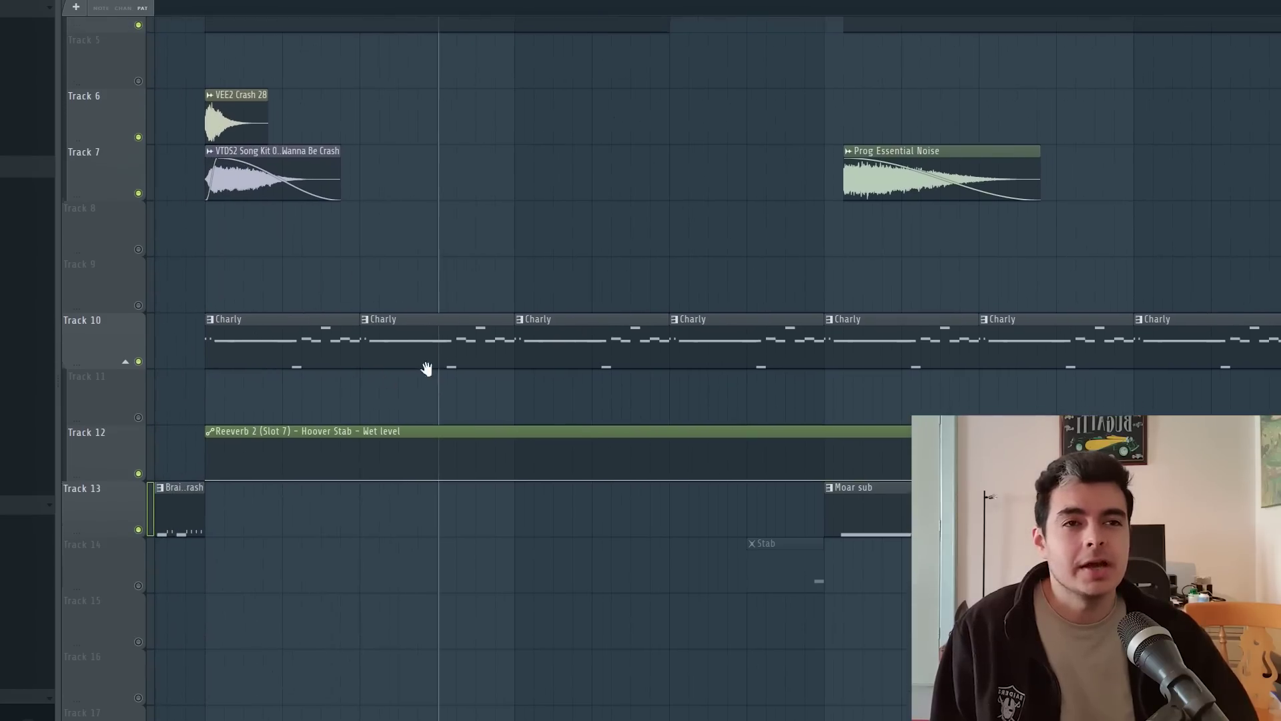
scroll(440, 367, down, 2)
scroll(439, 366, up, 3)
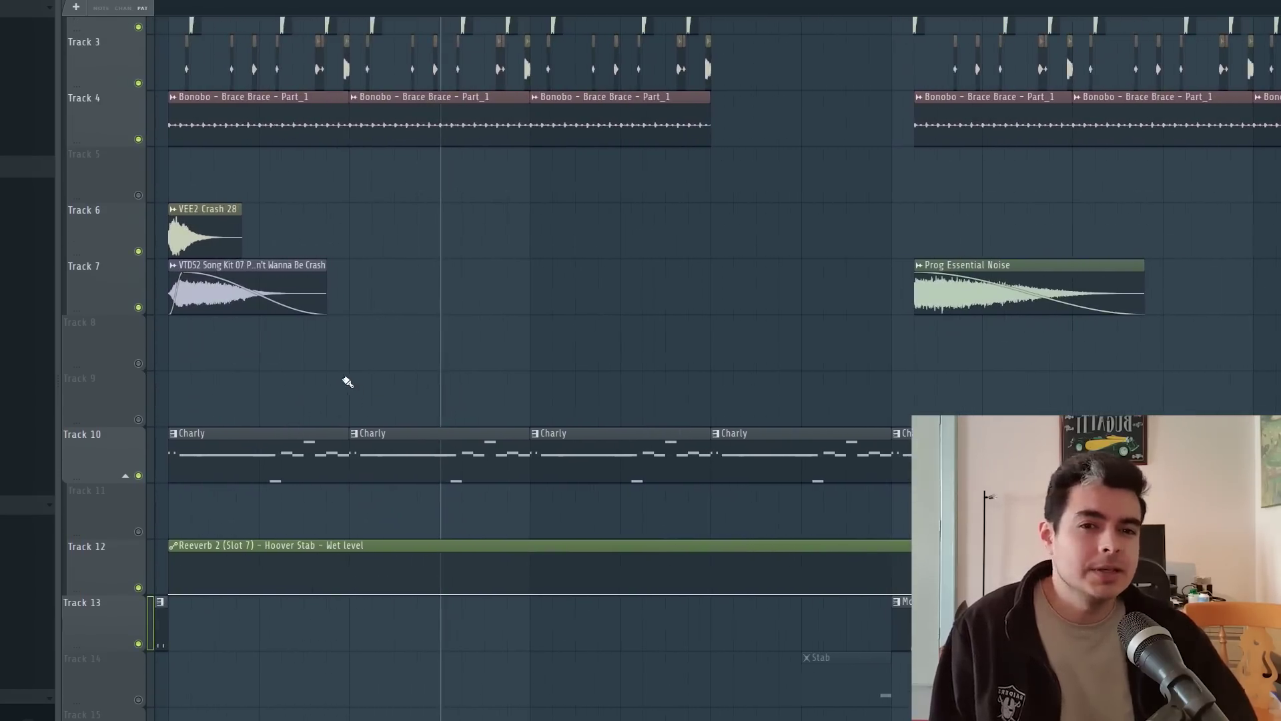
scroll(352, 377, down, 2)
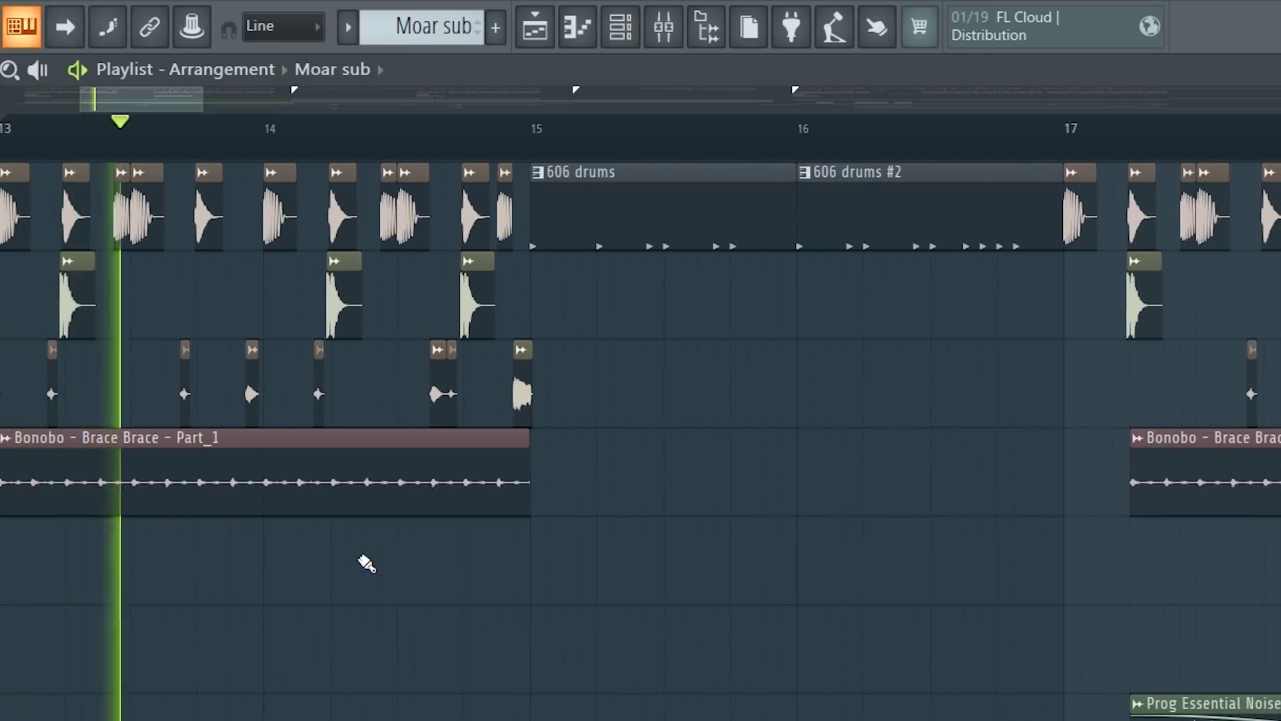
key(space)
scroll(667, 542, right, 2)
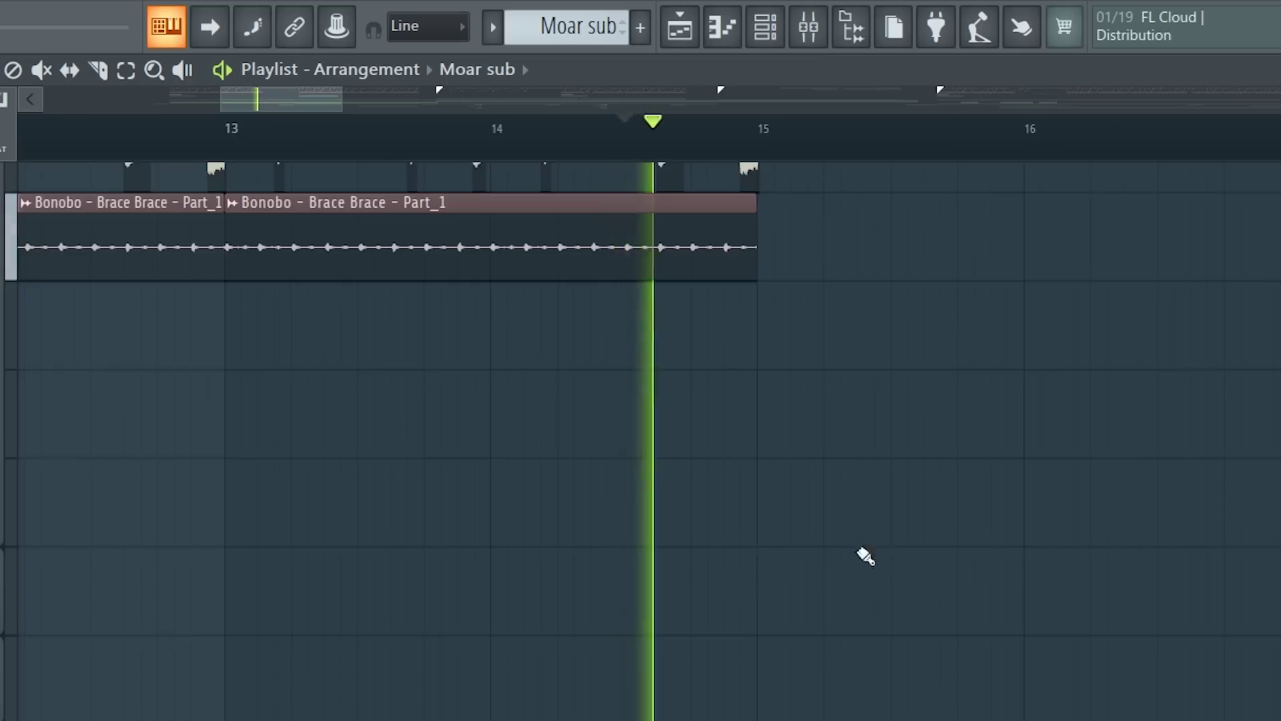
drag(863, 551, 586, 701)
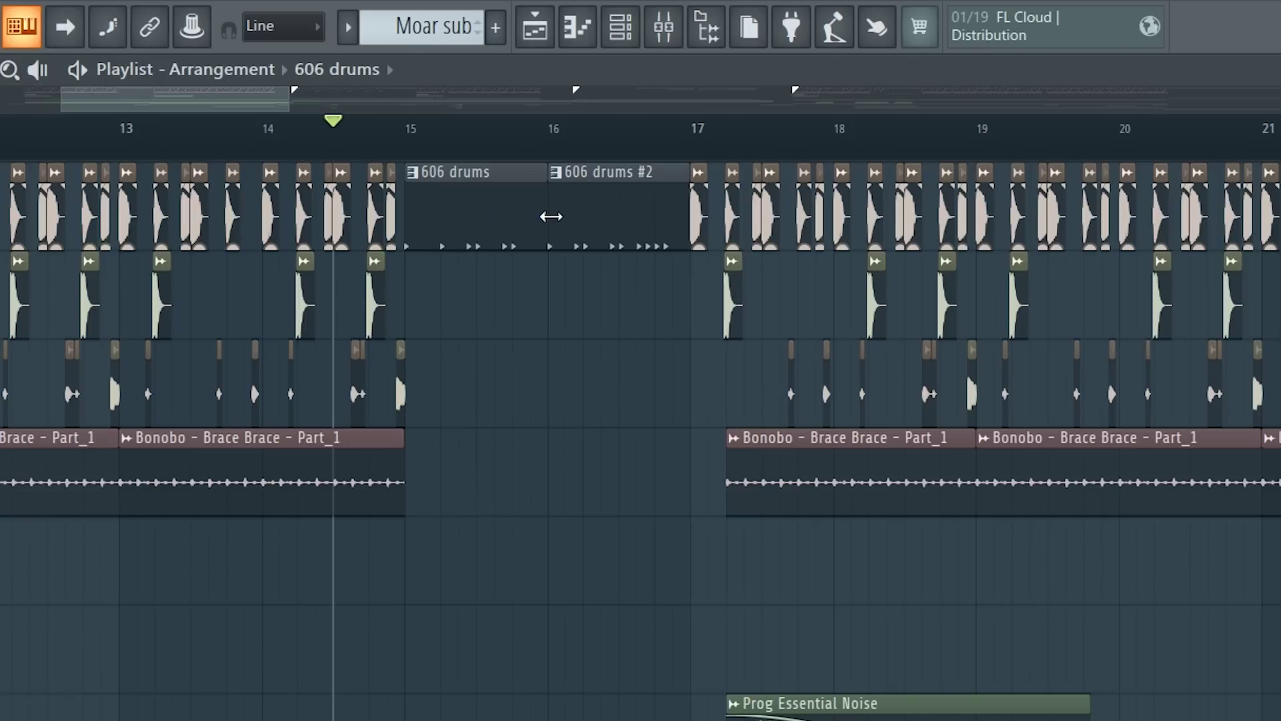
click(551, 216)
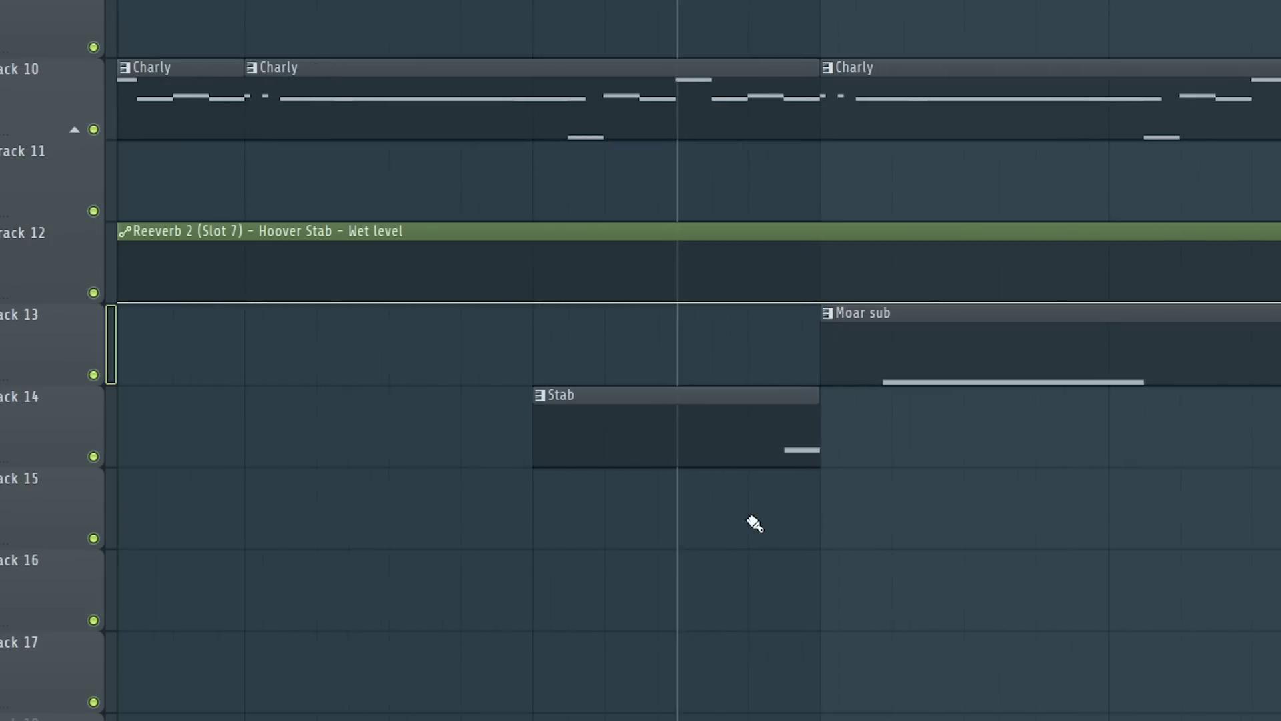
Examine the Stab clip on Track 14 that leads into the Moar sub clips, and play that transition
click(763, 433)
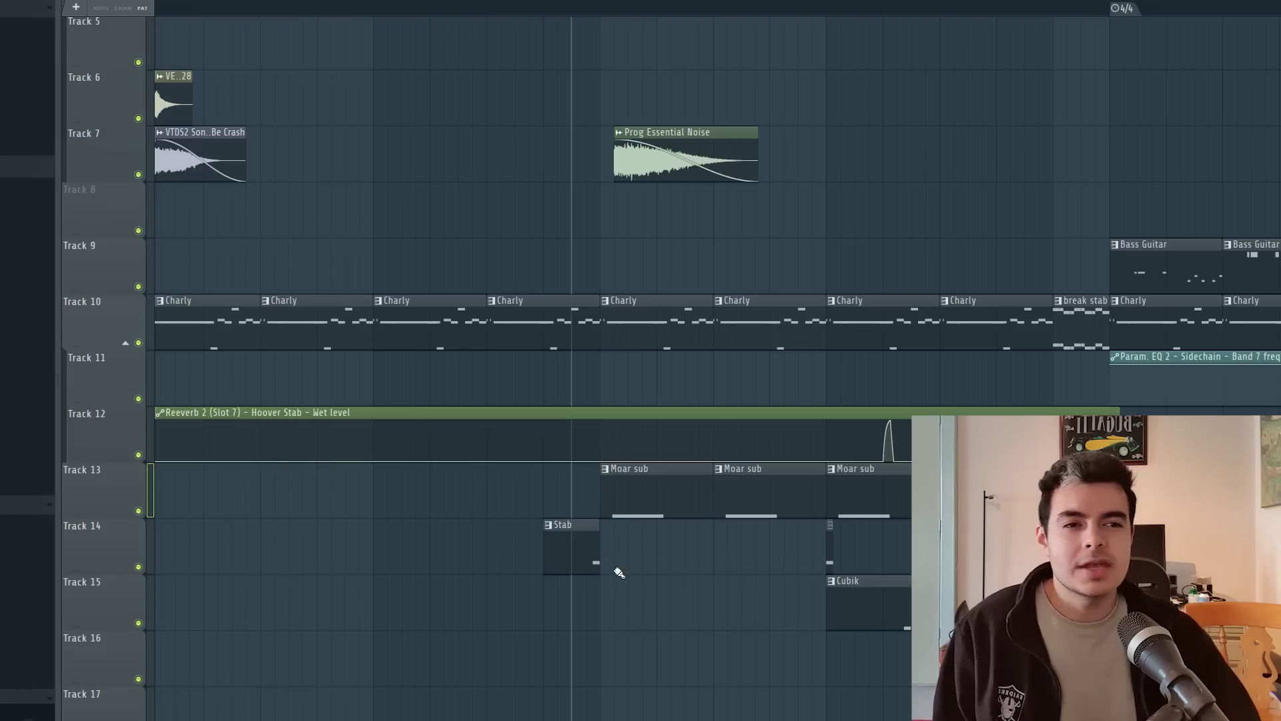
scroll(600, 564, up, 3)
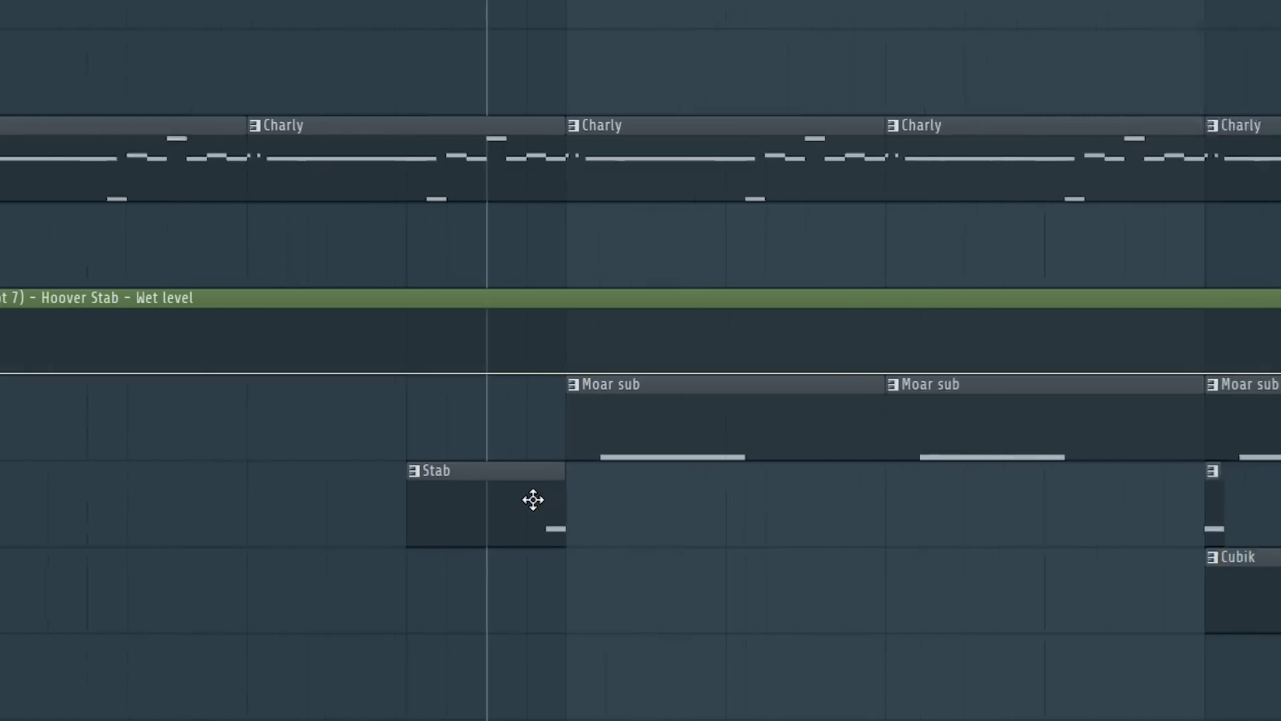
scroll(571, 548, up, 2)
scroll(436, 544, down, 3)
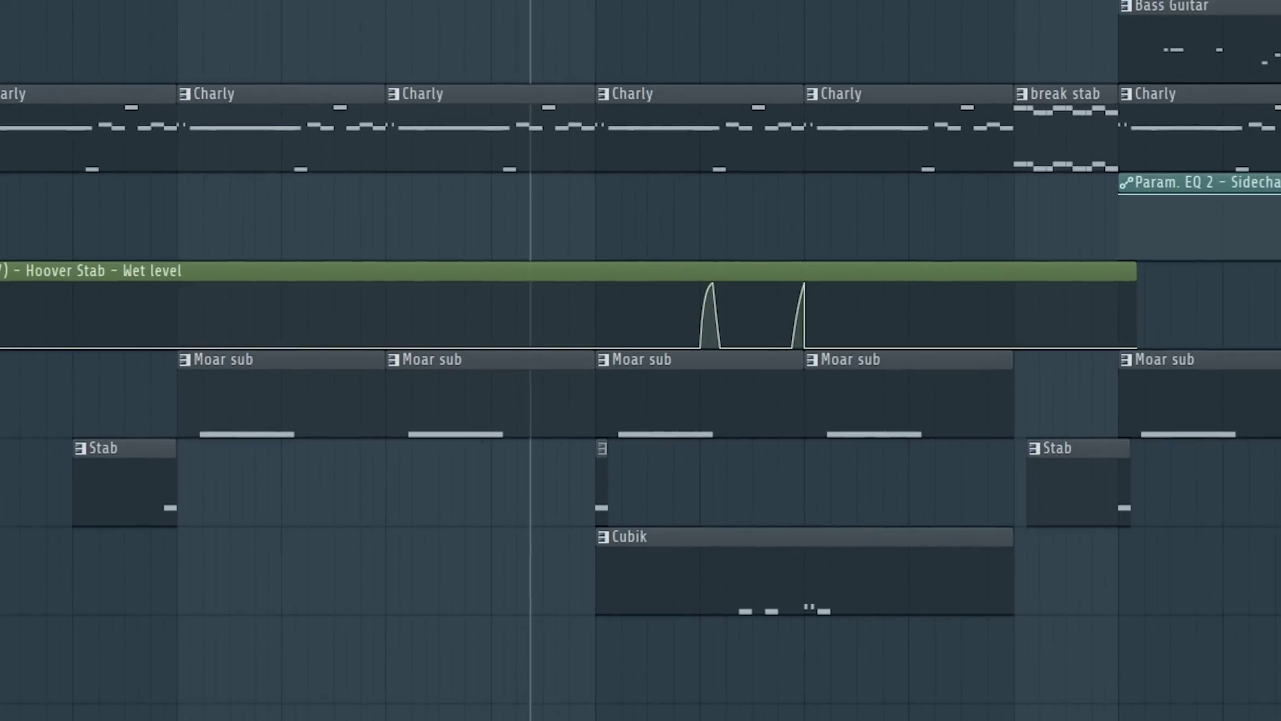
key(space)
Review the Prog Essential Noise clip on Track 7 and the Moar sub clips on Track 13 from bar 17
scroll(864, 290, up, 2)
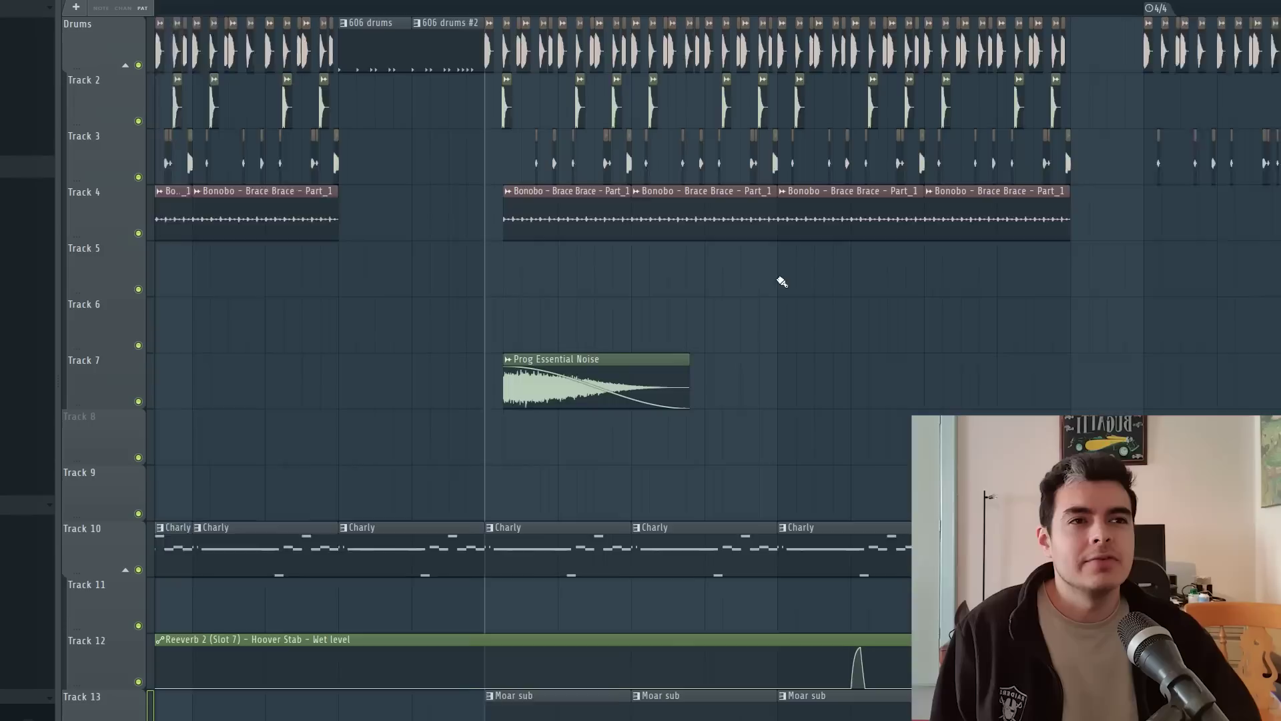
scroll(781, 281, up, 2)
drag(649, 272, 599, 252)
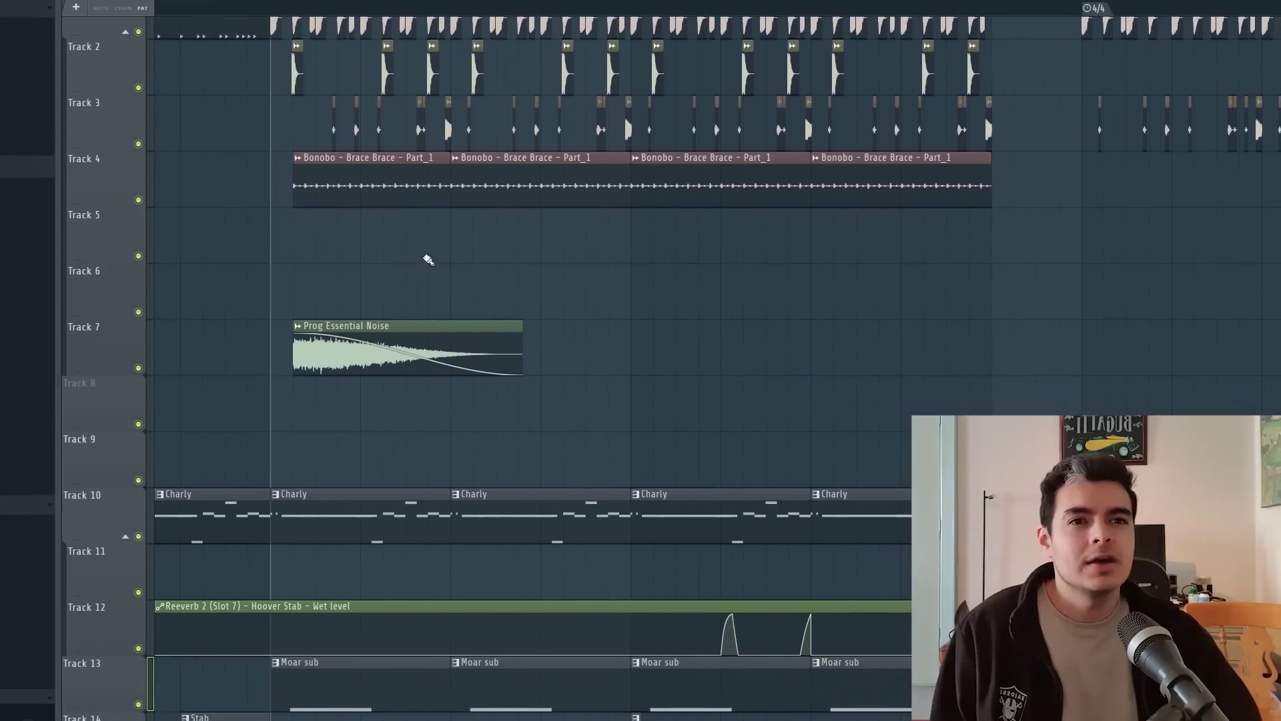
drag(429, 261, 525, 244)
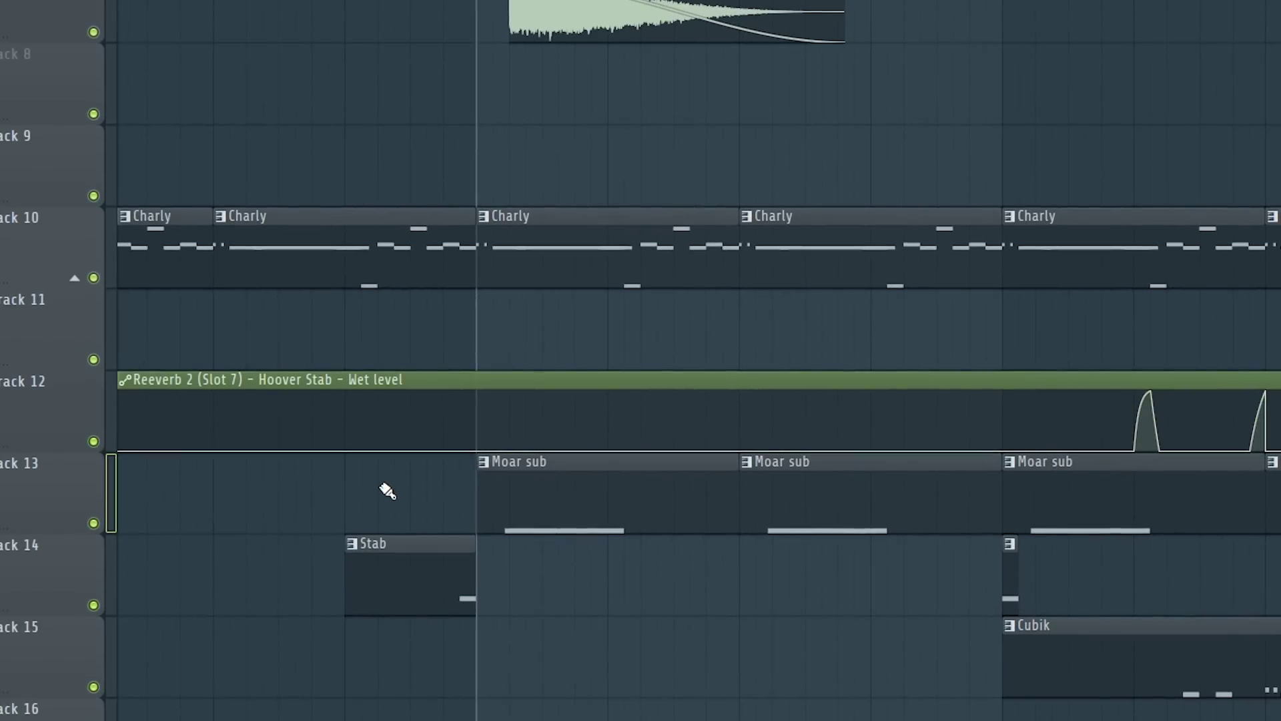
alt+right_click(555, 500)
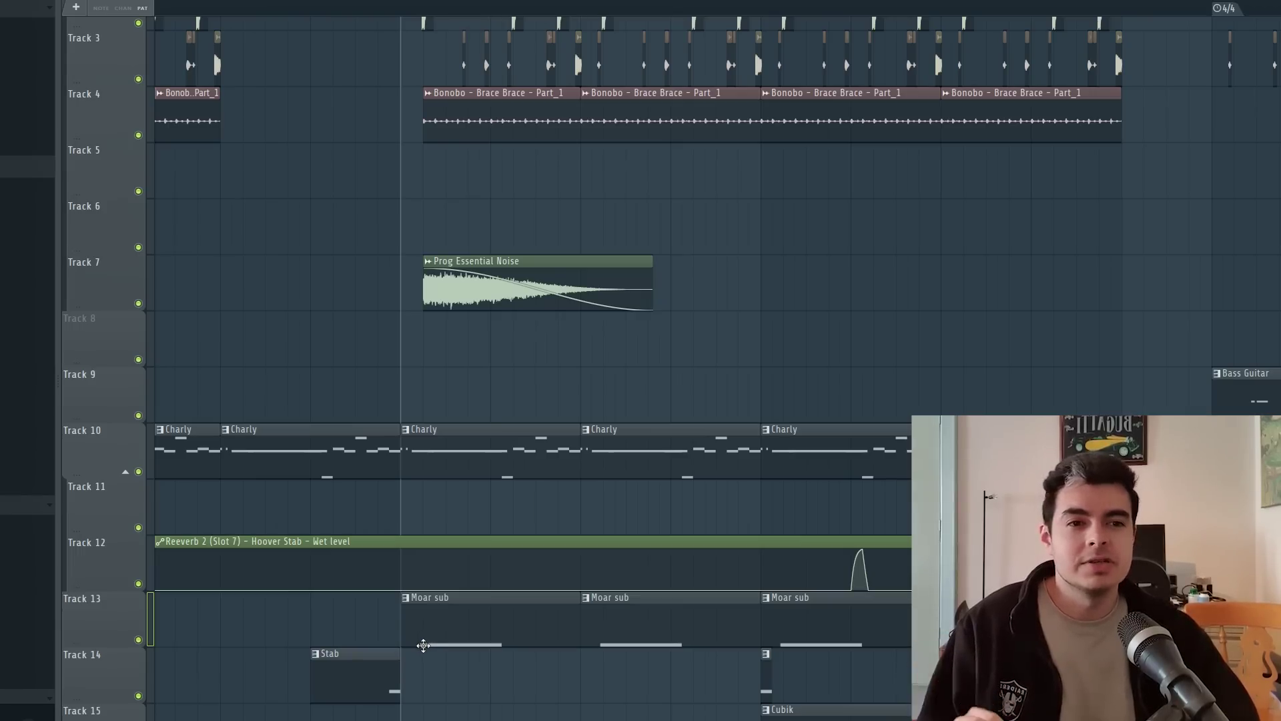
Play the Moar sub part, check the harmonics in Serum's Oscillator A wavetable editor, and close the editor
key(space)
key(space)
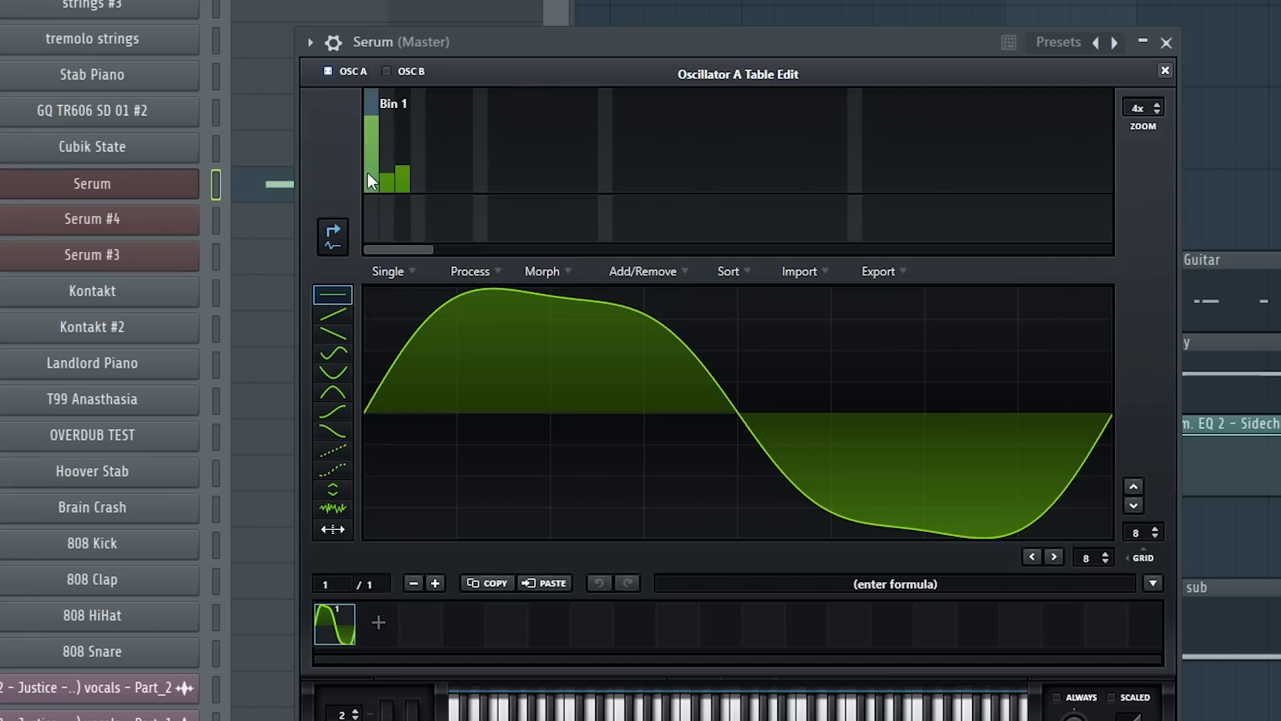
click(1163, 69)
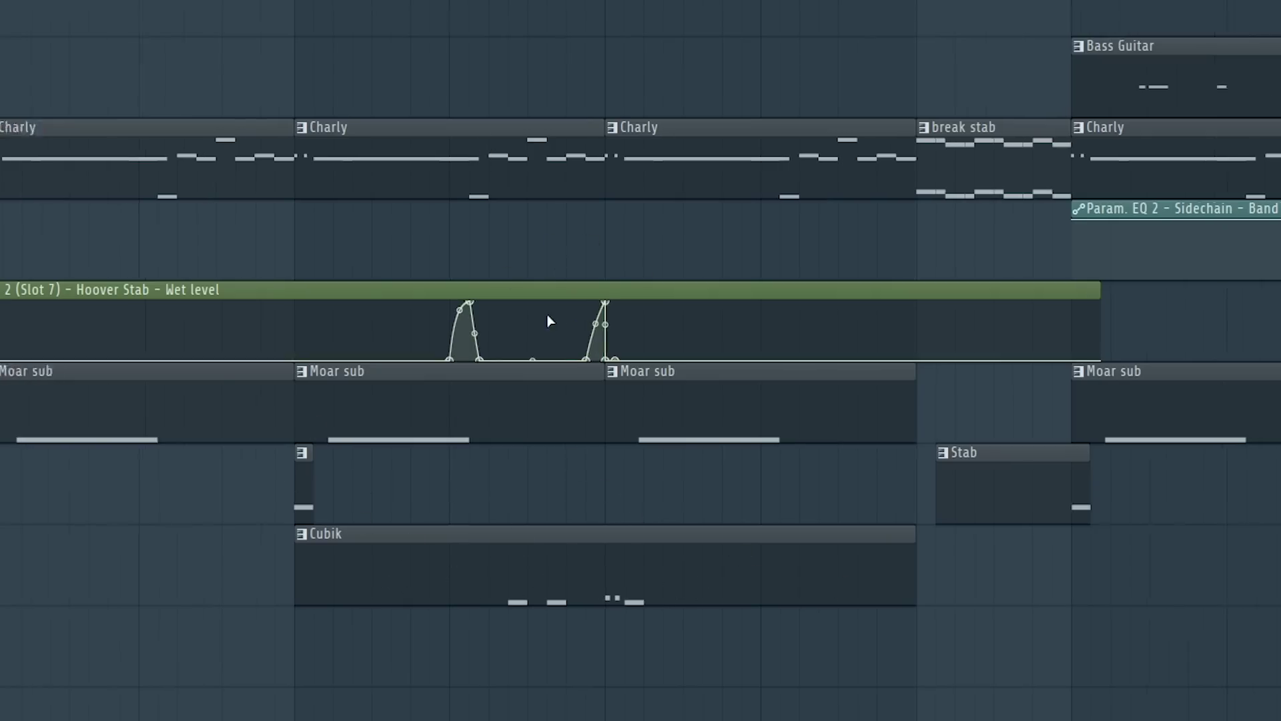
Examine the two peaks in the Hoover Stab reverb's Wet level automation, playing them with the Fruity Reeverb 2 window in view
scroll(549, 319, up, 4)
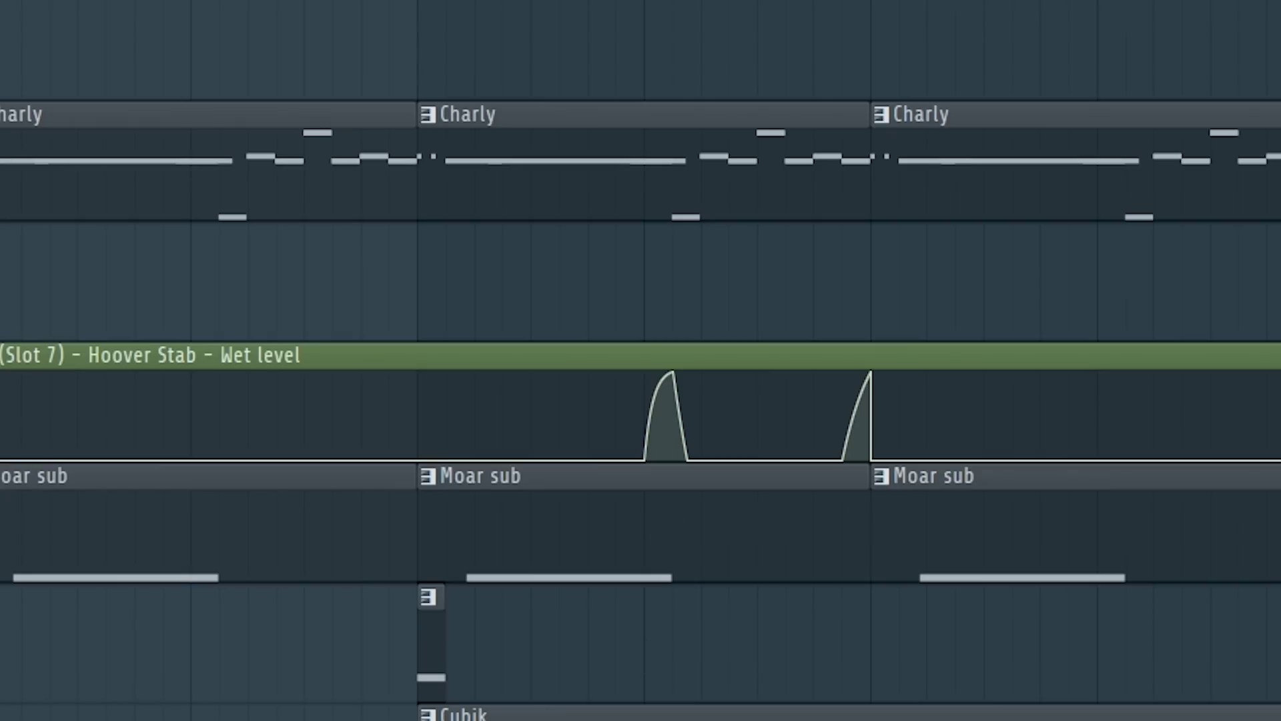
scroll(774, 284, up, 3)
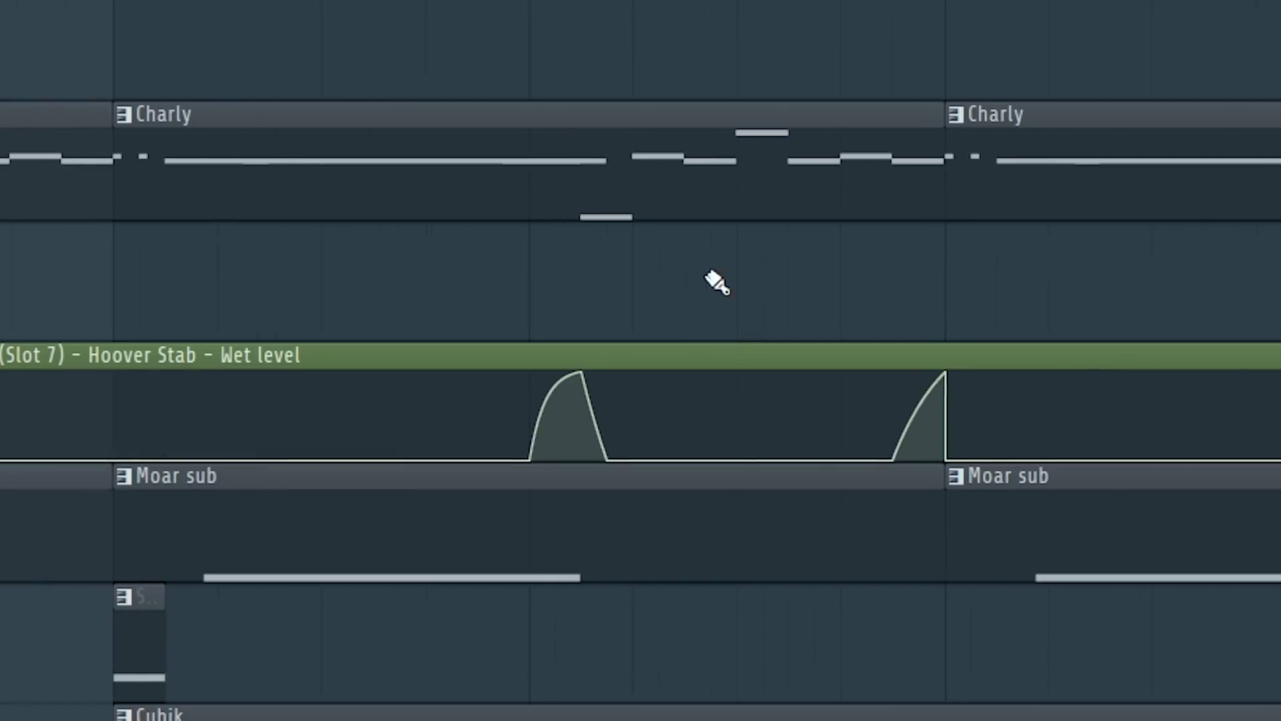
scroll(792, 361, up, 3)
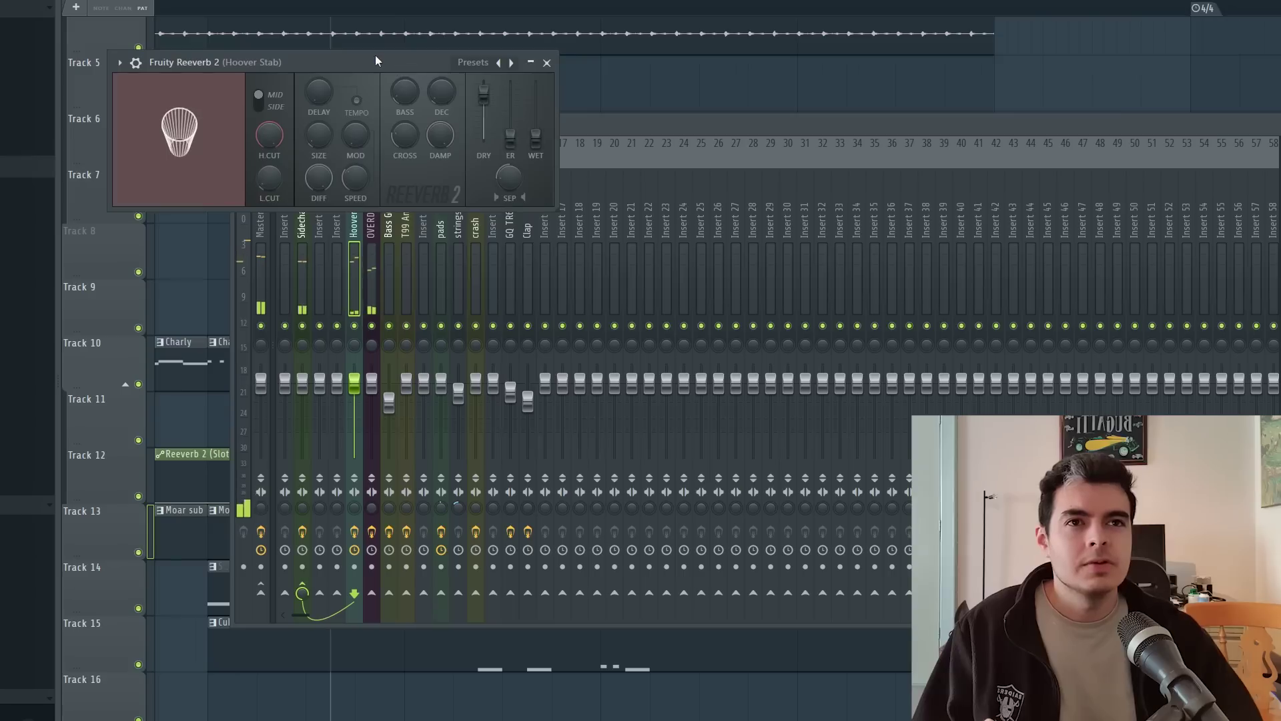
drag(375, 57, 965, 60)
right_click(595, 90)
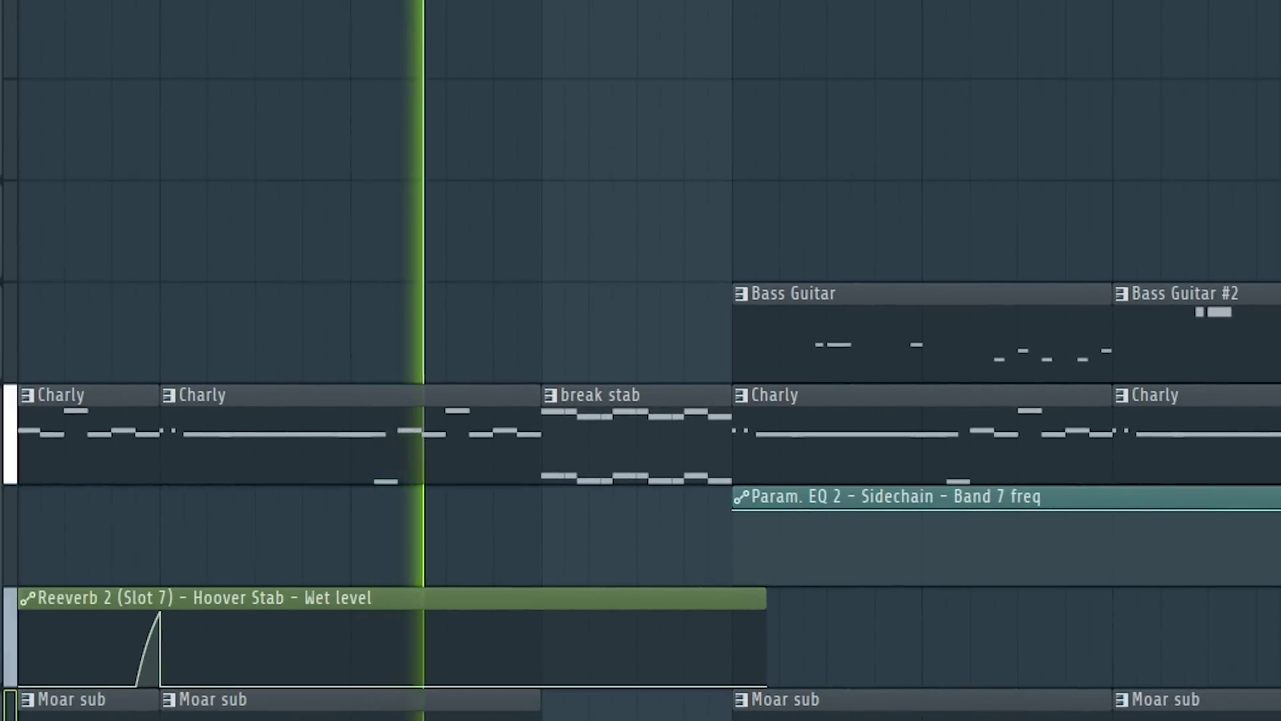
Examine the break stab clip before the Bass Guitar section, and view the Landlord Piano instrument from the channel rack
scroll(662, 360, down, 2)
scroll(662, 360, up, 2)
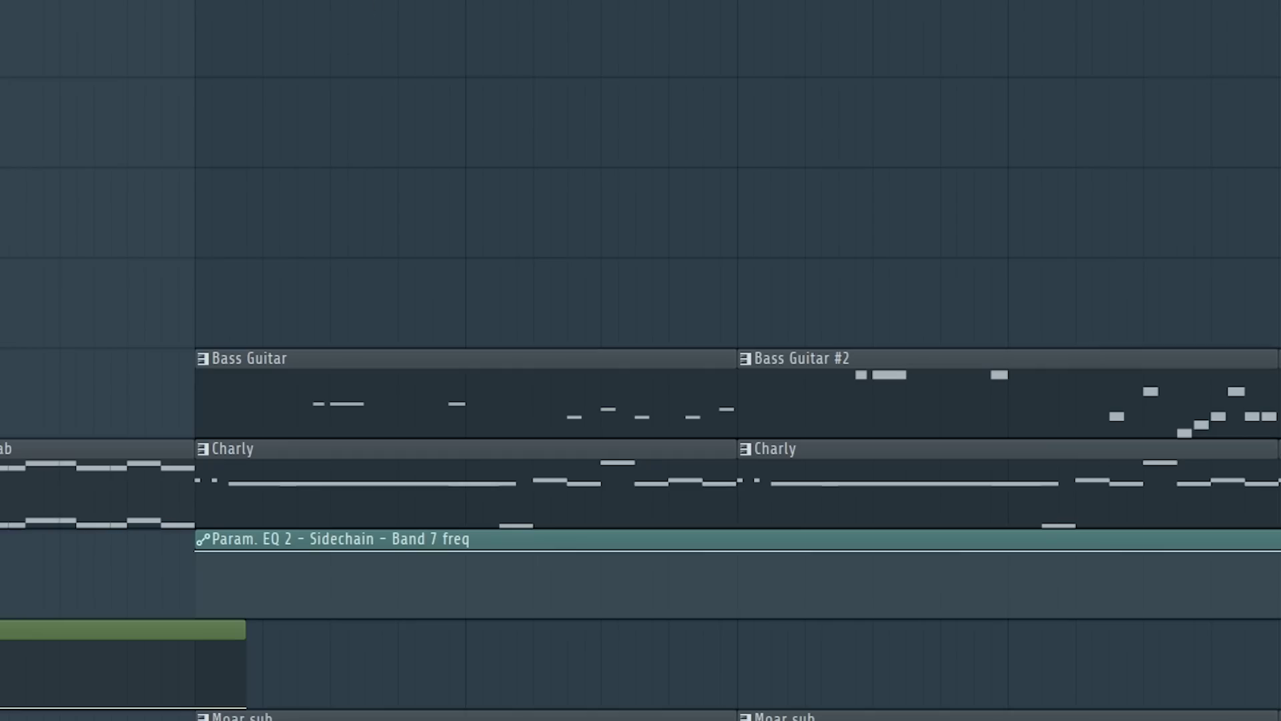
key(F6)
click(77, 548)
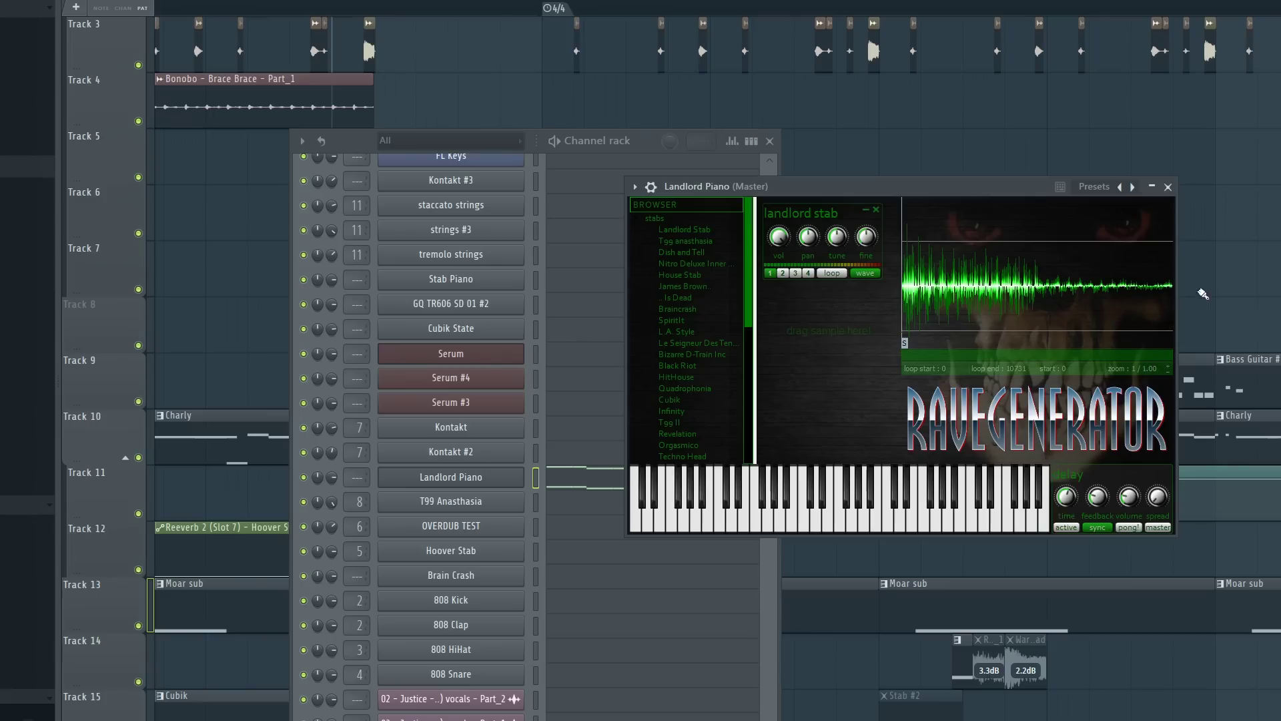
click(1242, 278)
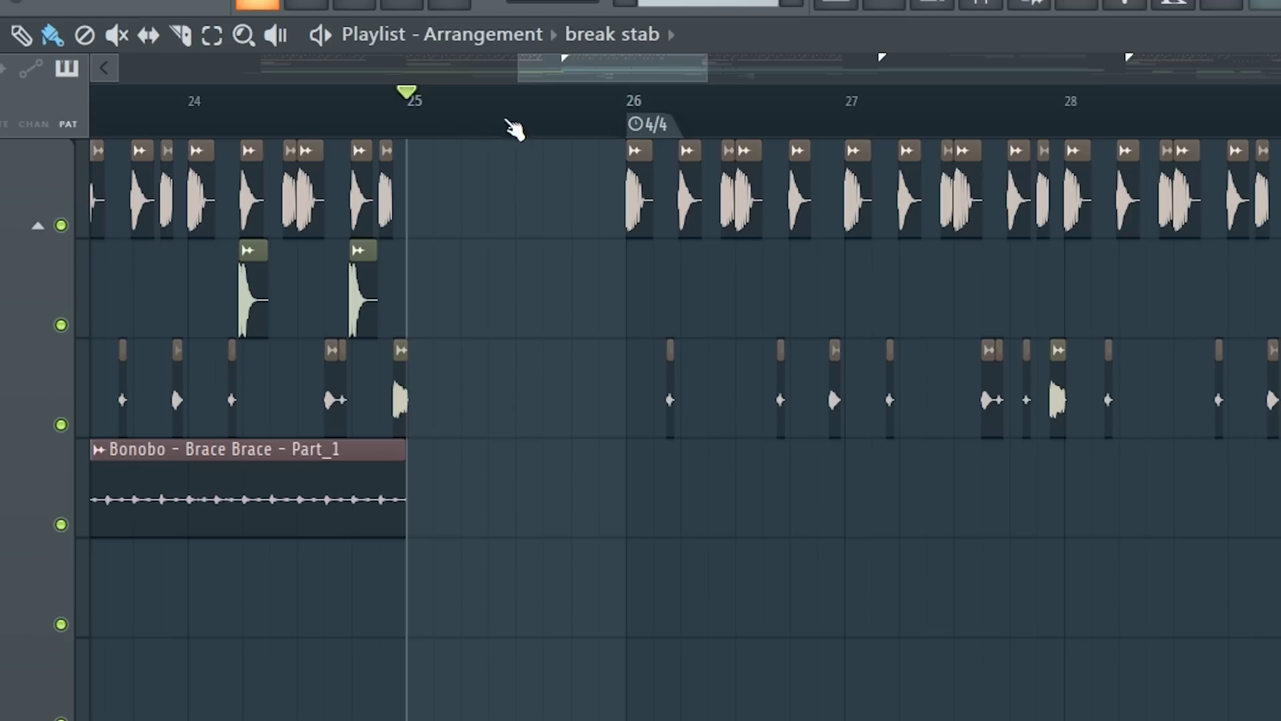
Check the 4/4 time marker's options, select the clips around the break stab, and move the marker from bar 26 to bar 25
right_click(651, 124)
click(743, 167)
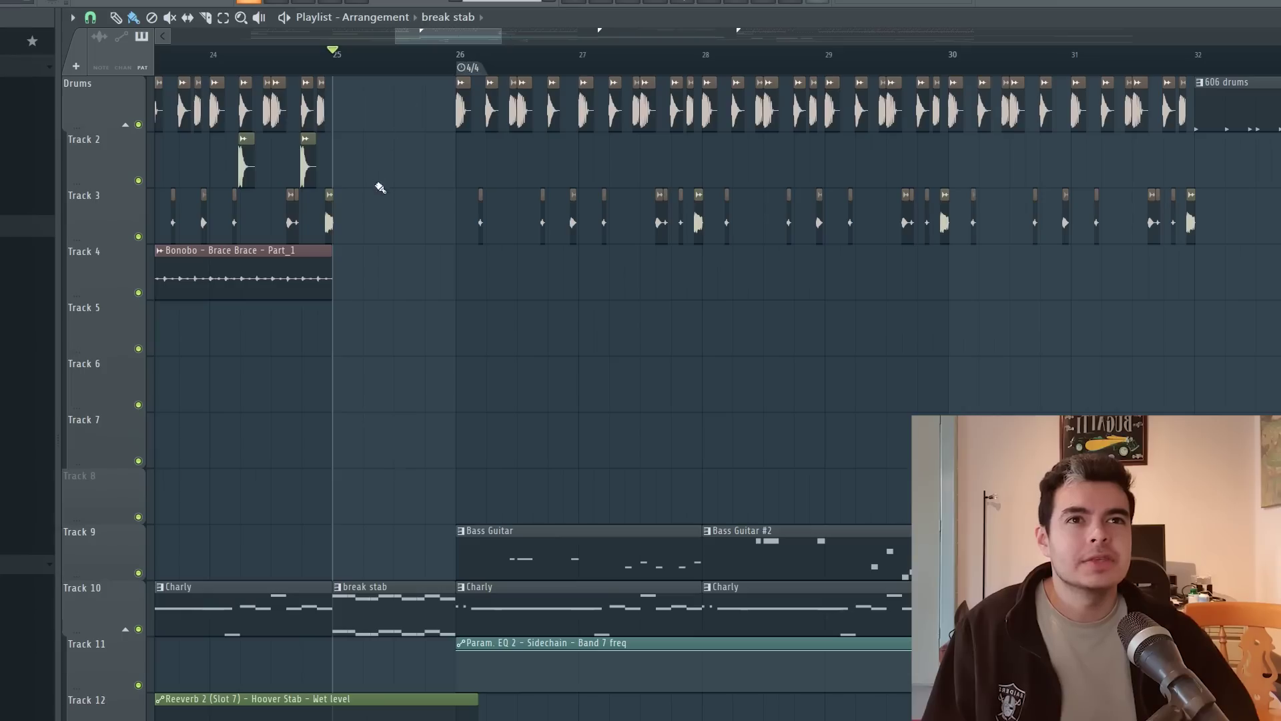
scroll(486, 340, left, 2)
scroll(651, 585, down, 4)
drag(467, 327, 572, 661)
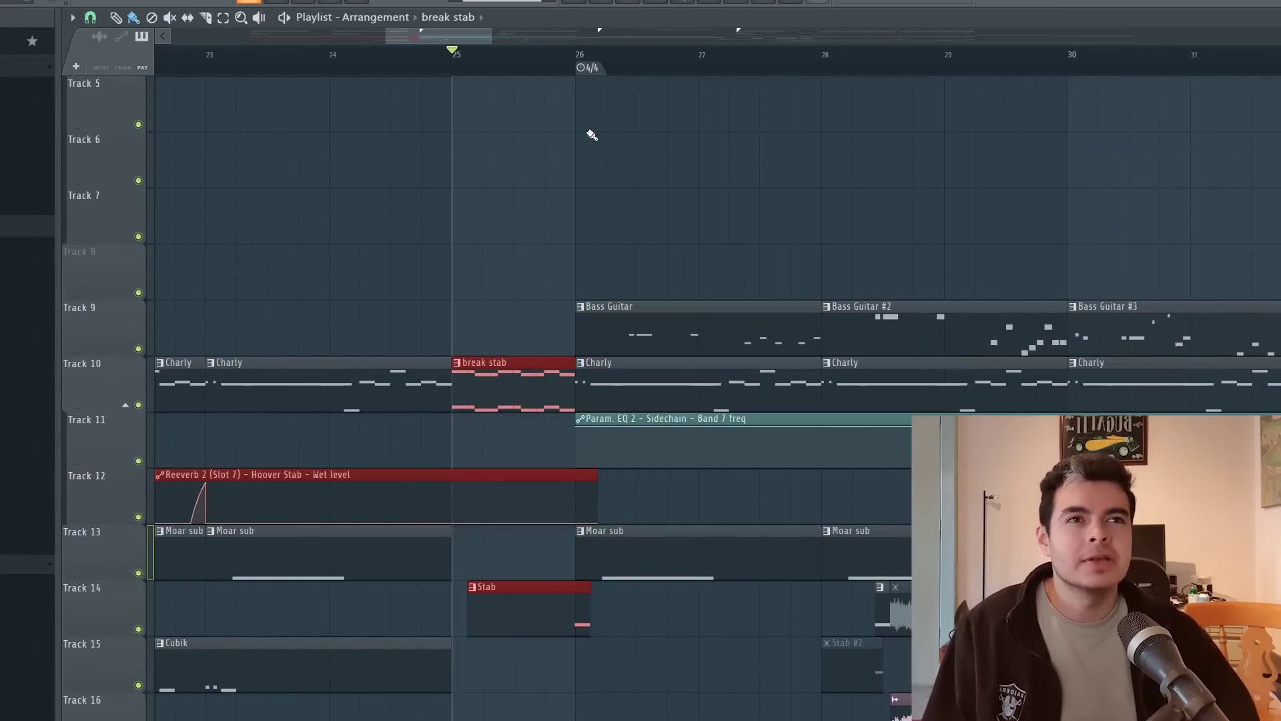
scroll(562, 255, up, 2)
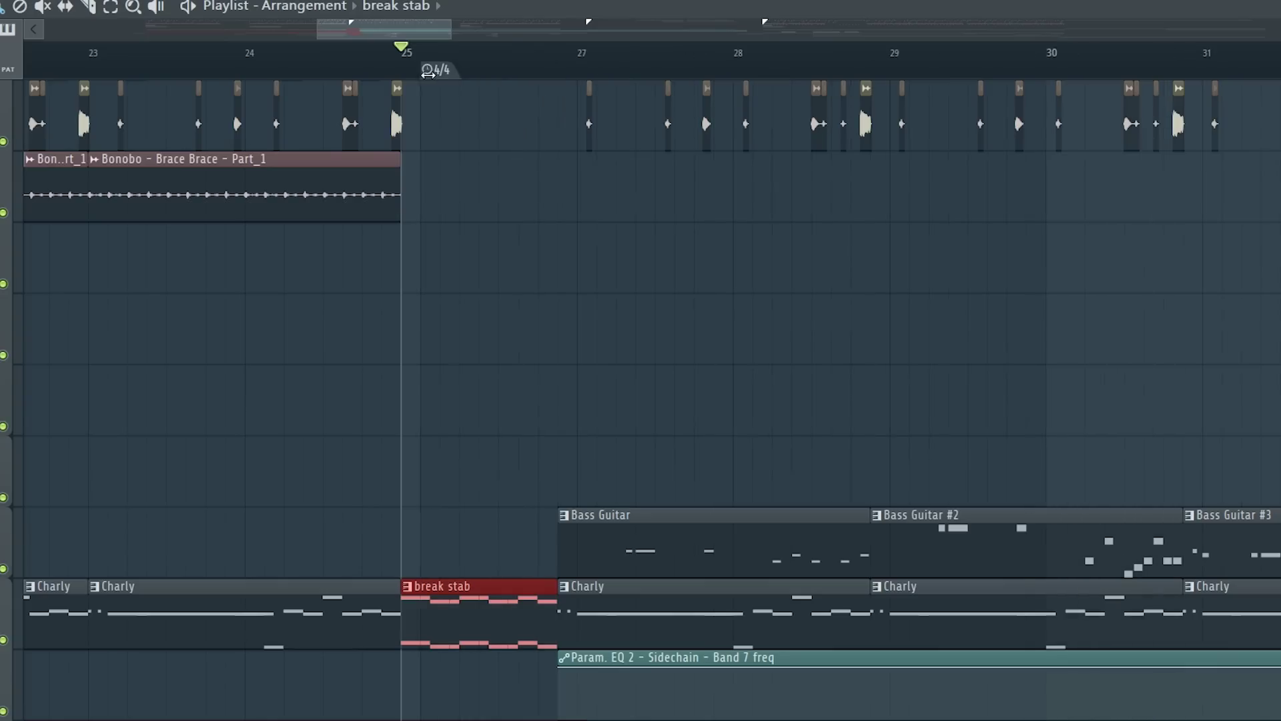
drag(427, 72, 408, 72)
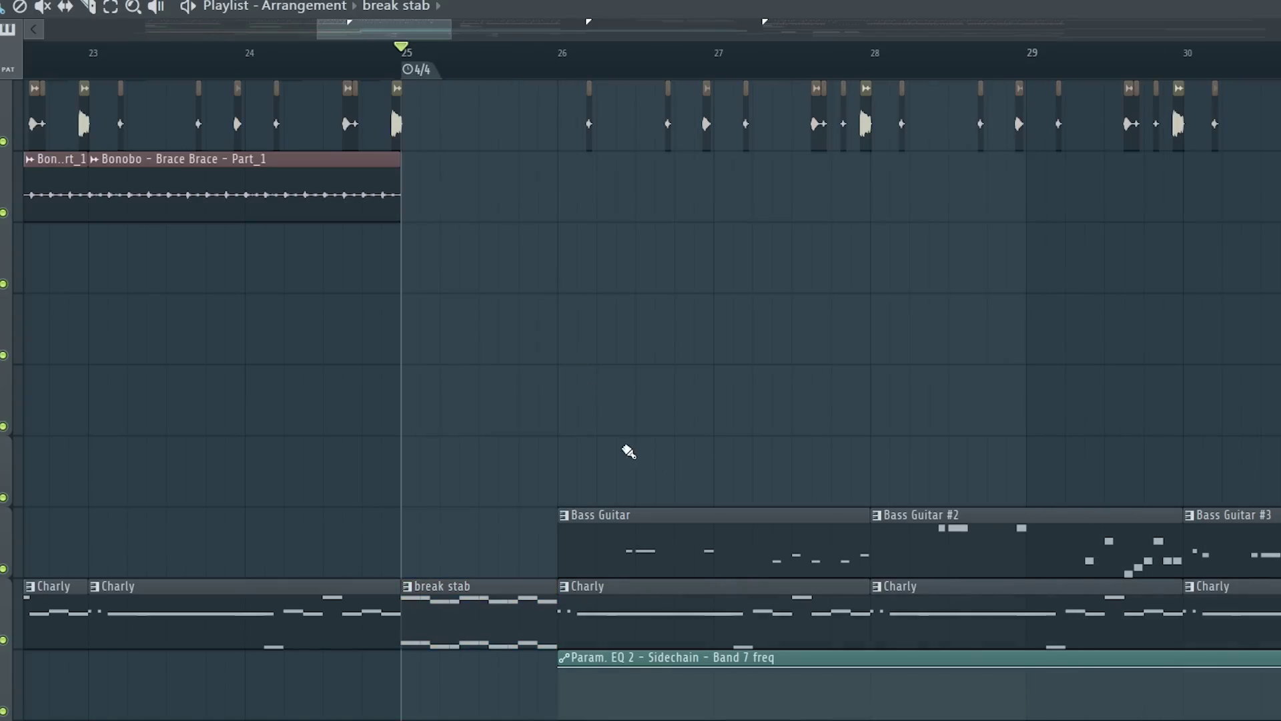
Deselect the clips and reposition the 4/4 time marker slightly after the start of the break stab clip at bar 25
drag(624, 447, 757, 720)
right_click(728, 364)
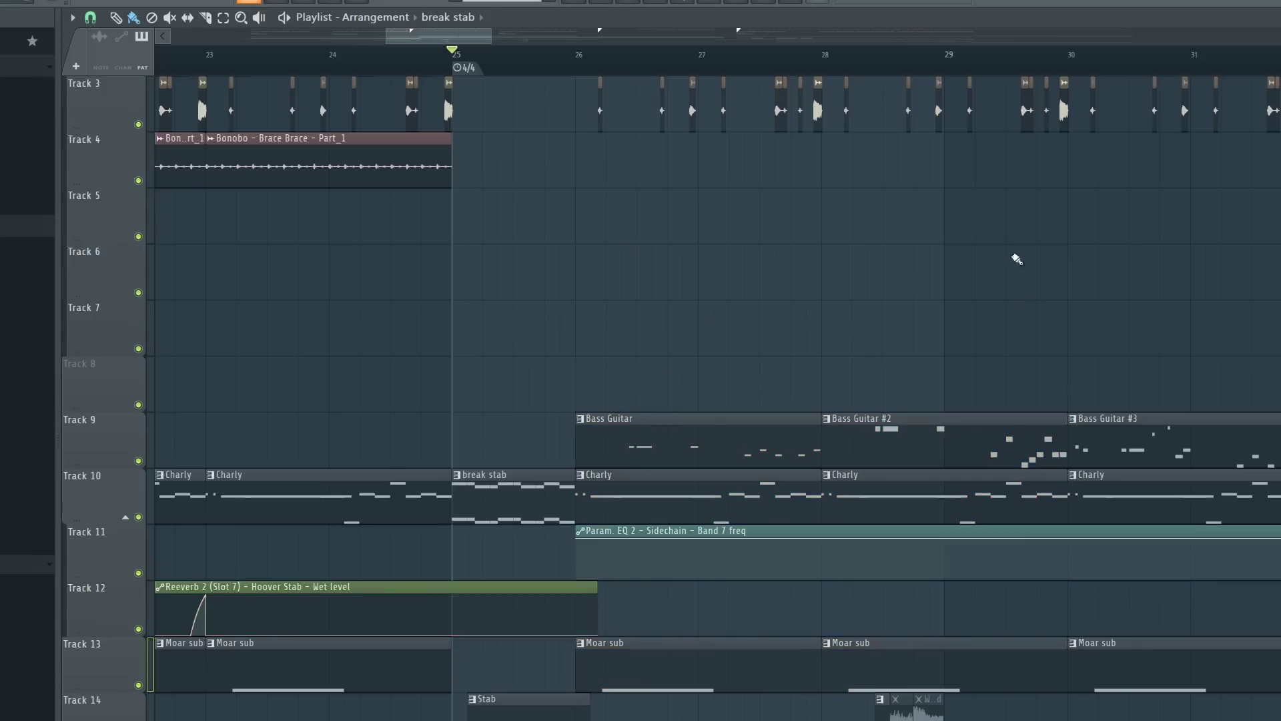
drag(642, 281, 650, 280)
mouse_move(557, 95)
mouse_down()
mouse_move(577, 95)
mouse_move(549, 95)
mouse_up()
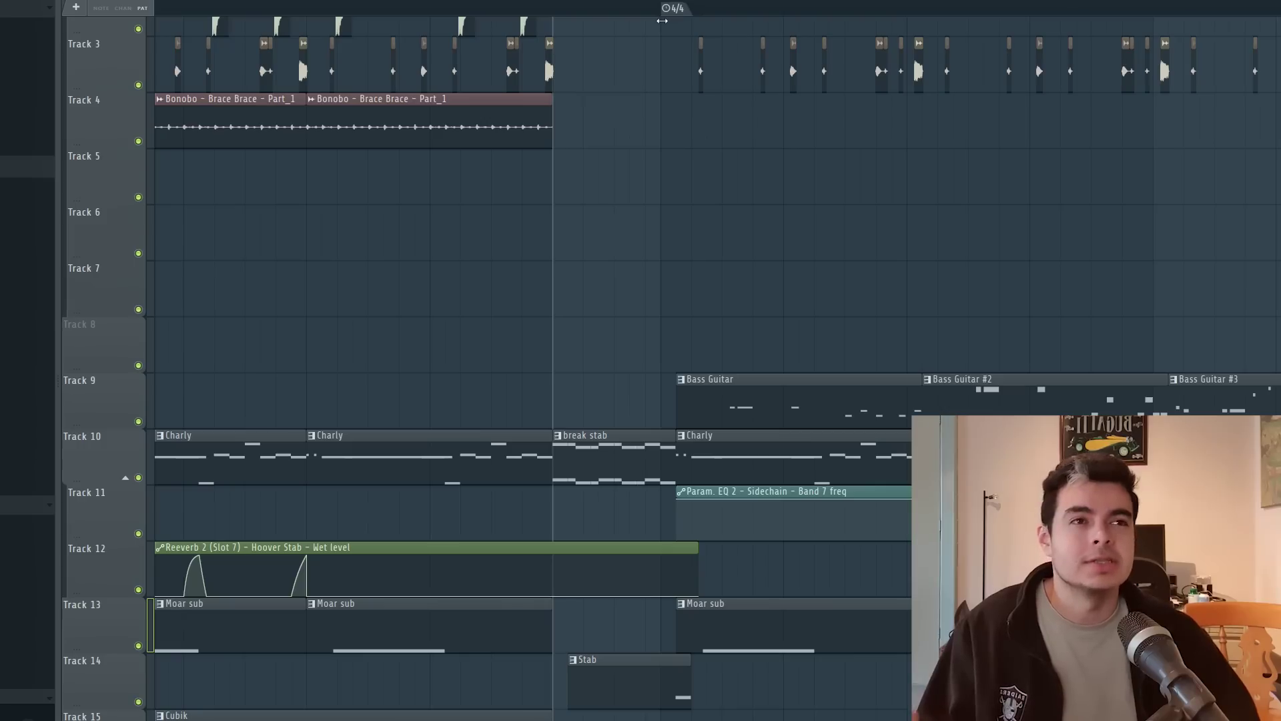
mouse_move(668, 111)
mouse_down()
mouse_move(557, 94)
mouse_move(579, 94)
mouse_up()
drag(595, 8, 616, 5)
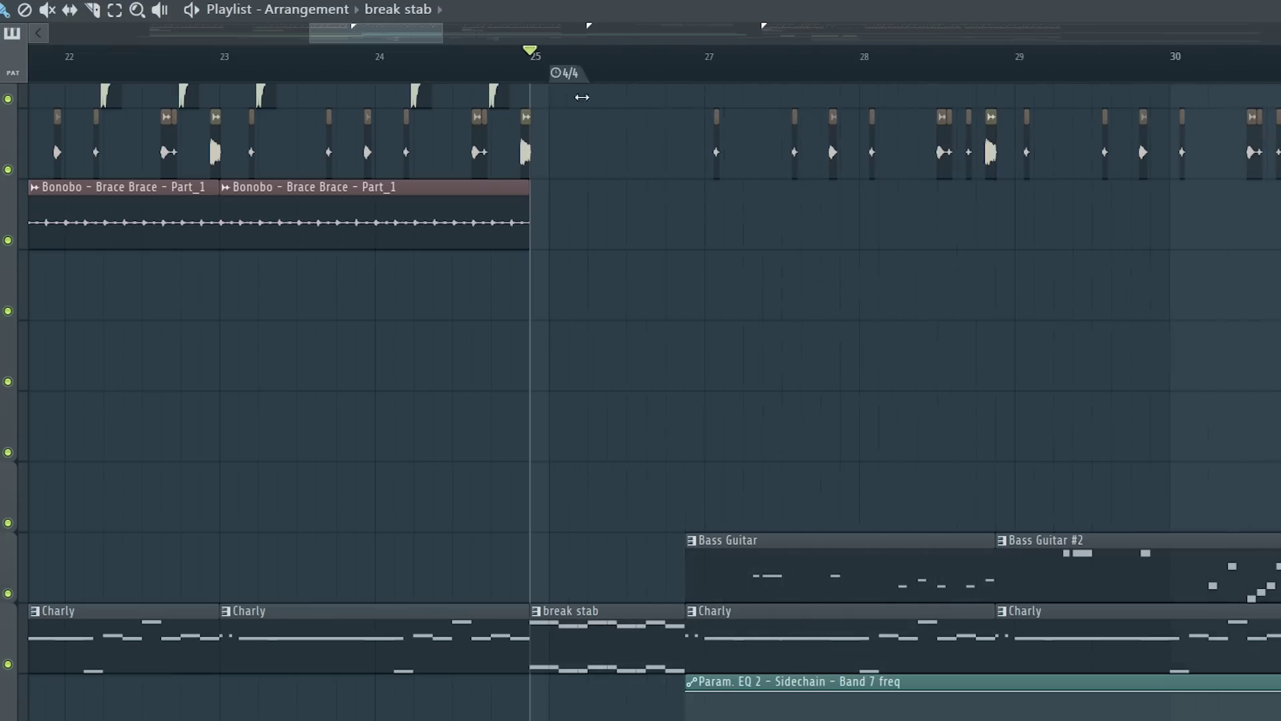
Return the 4/4 time marker to the start of the first Bass Guitar clip after the break stab
drag(582, 97, 1111, 148)
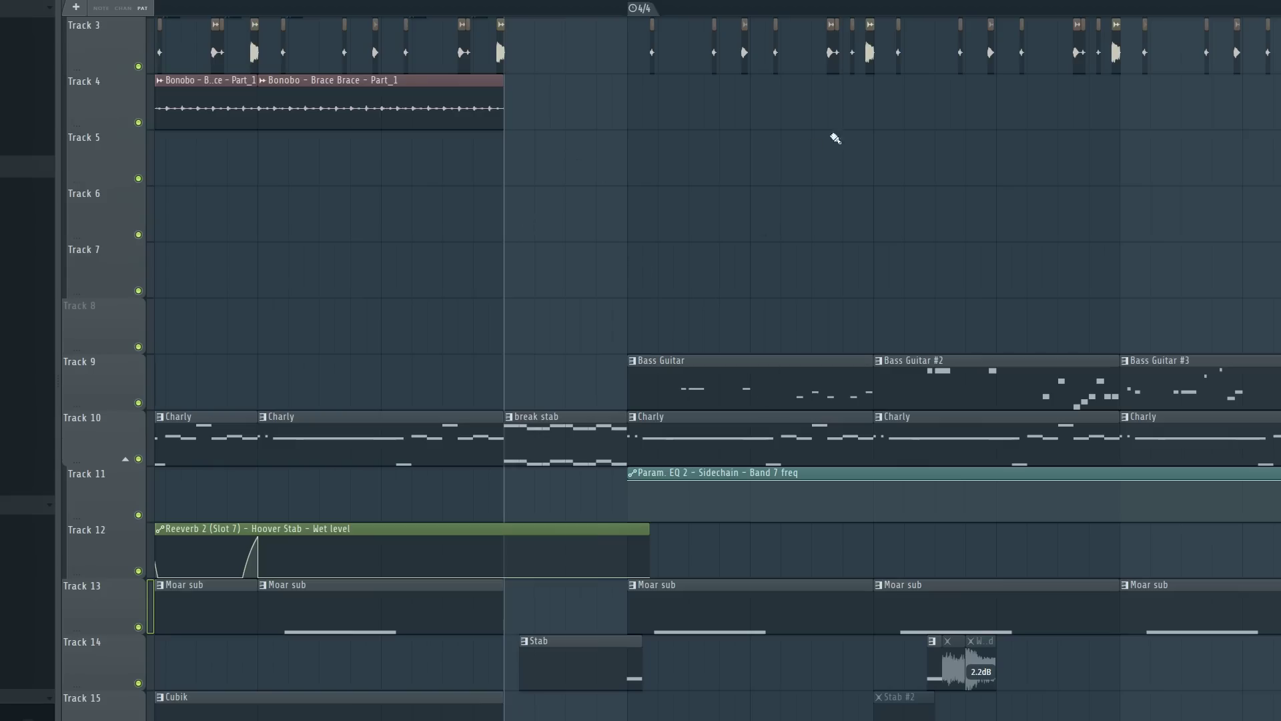
drag(972, 273, 589, 250)
drag(749, 216, 838, 232)
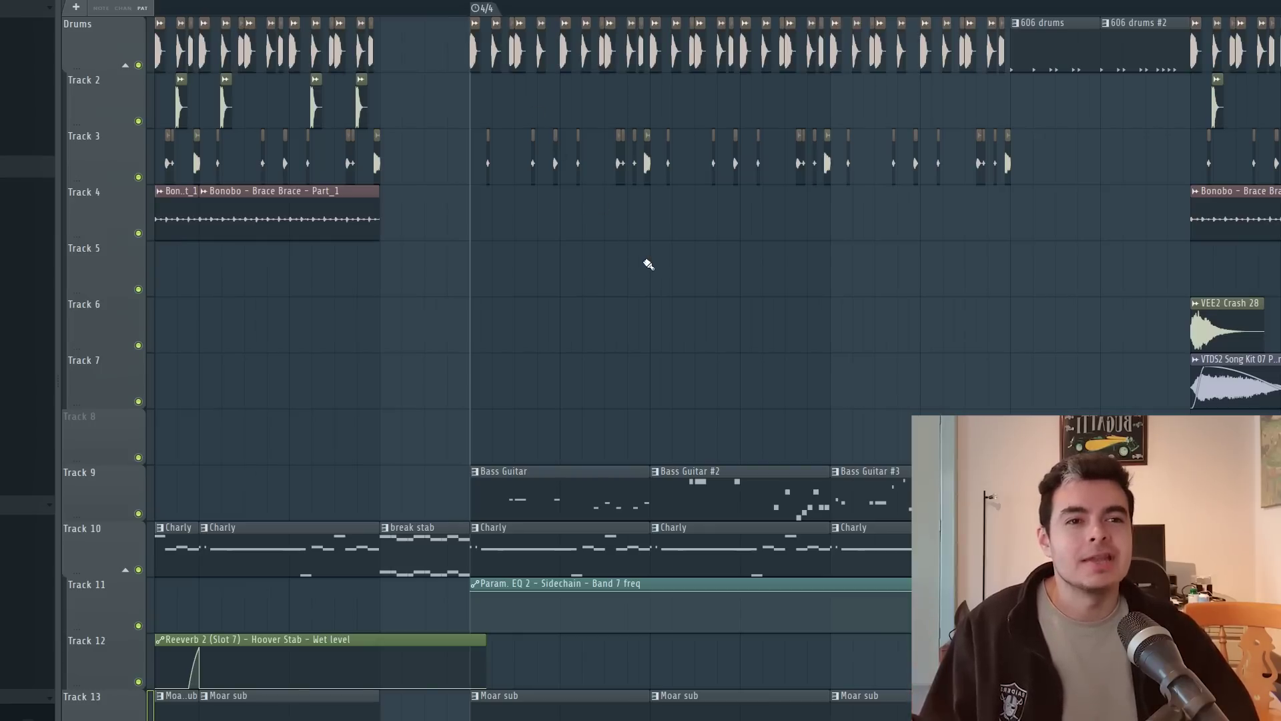
Play the first Bass Guitar clip on its own, starting from the 4/4 time marker
scroll(541, 314, up, 4)
key(space)
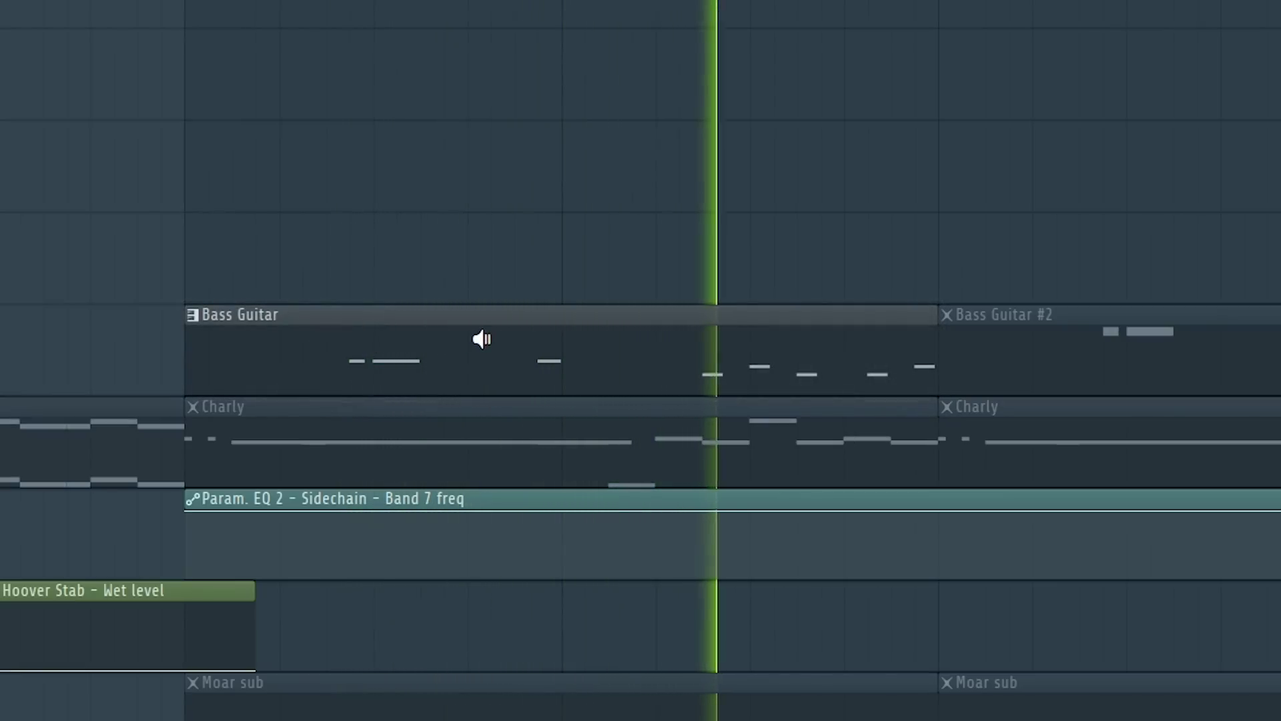
key(space)
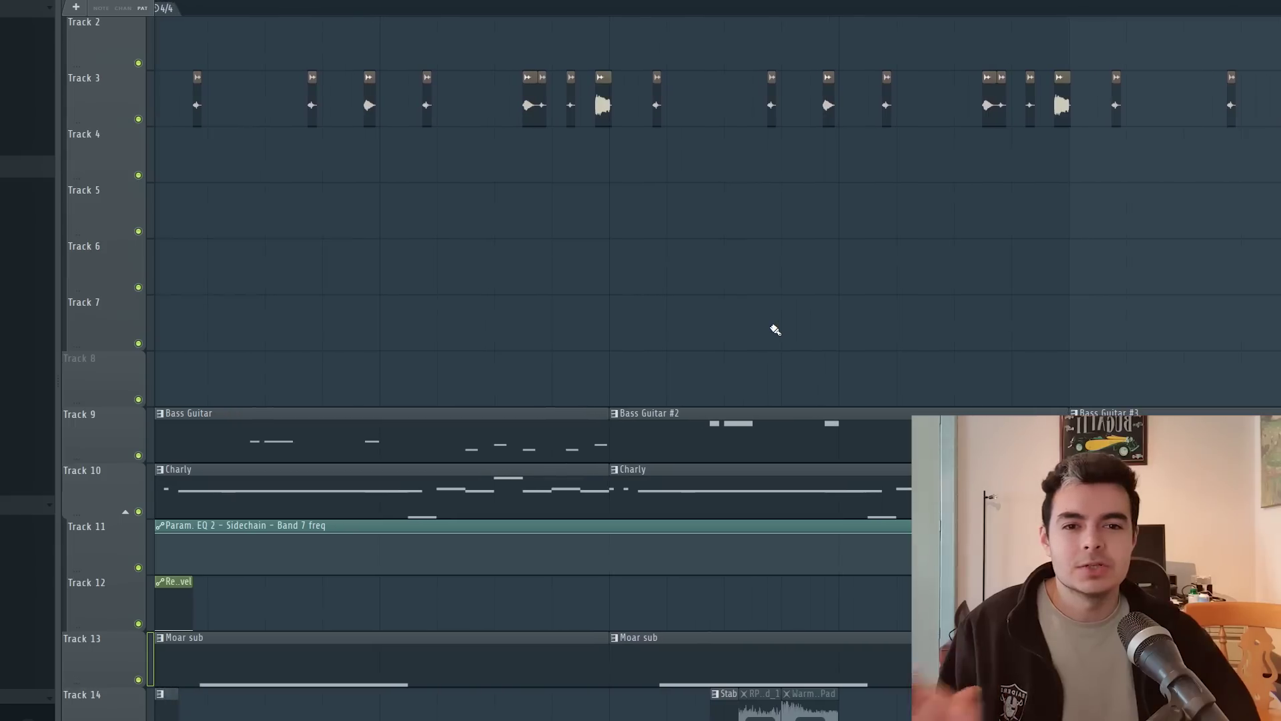
Examine the Bass Guitar clips after the break stab and view the bass notes around C4 in the piano roll
drag(708, 307, 1031, 345)
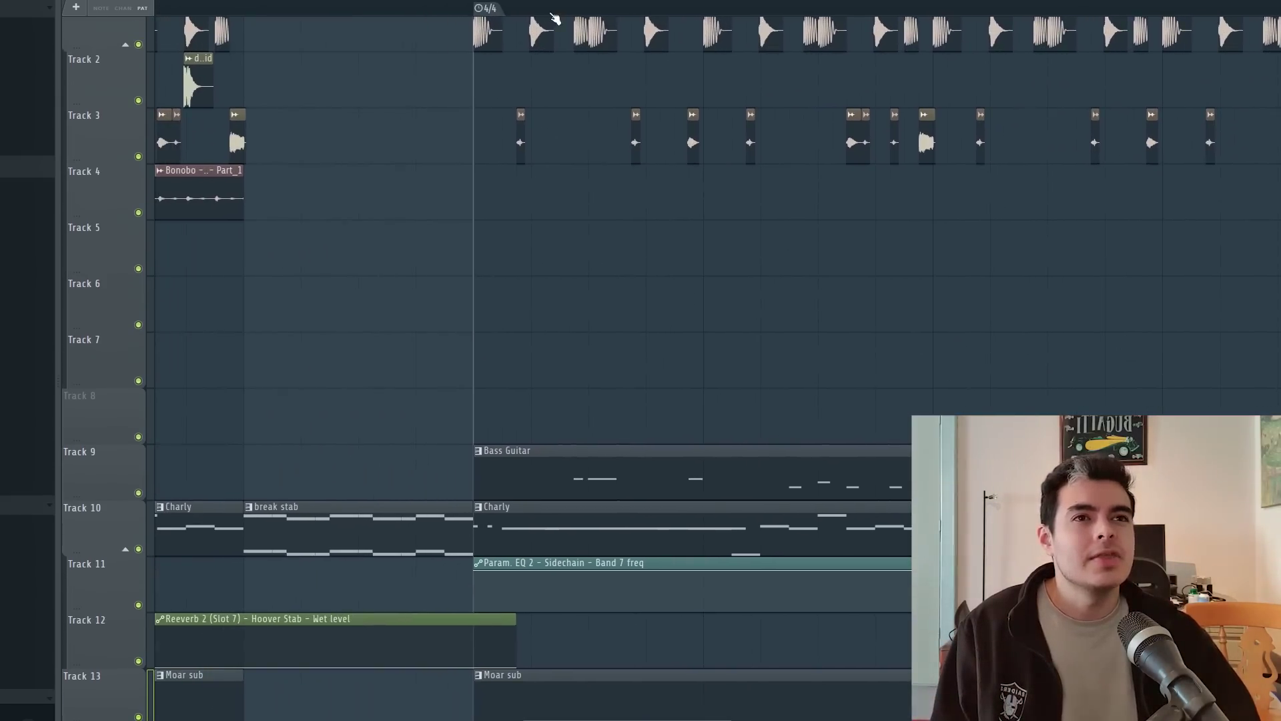
drag(735, 211, 630, 180)
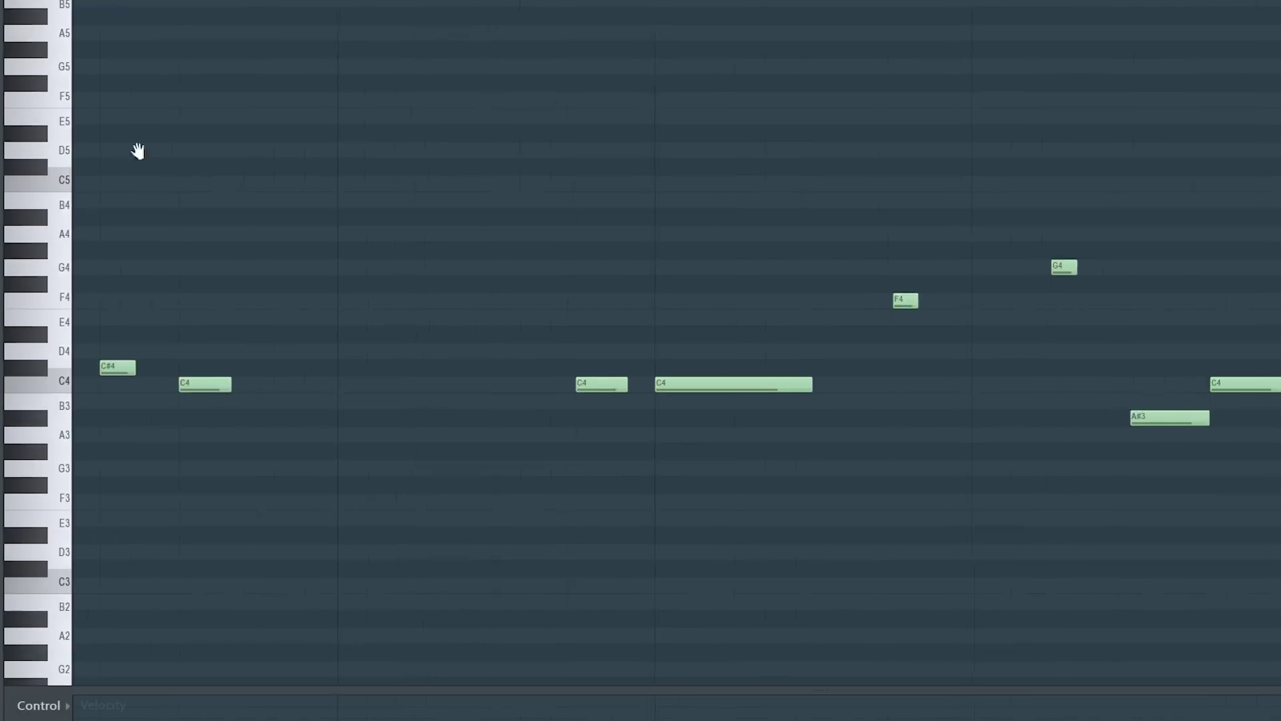
scroll(180, 148, down, 2)
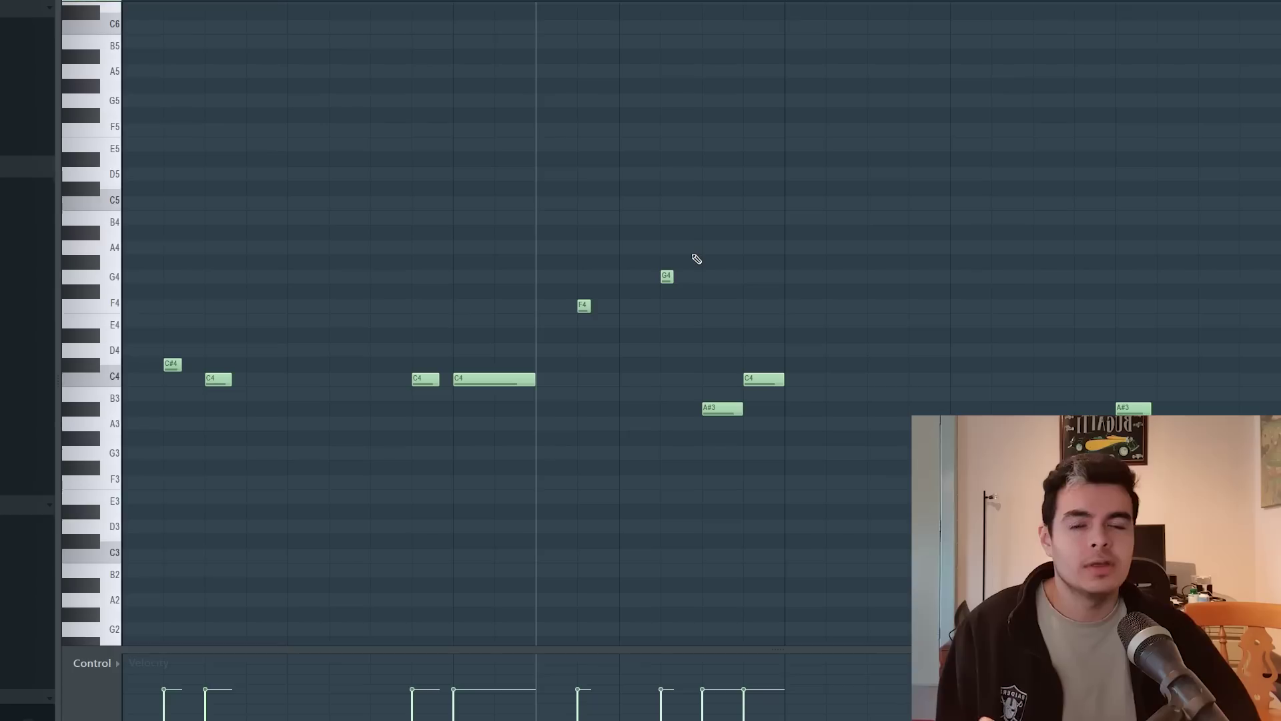
scroll(696, 259, up, 2)
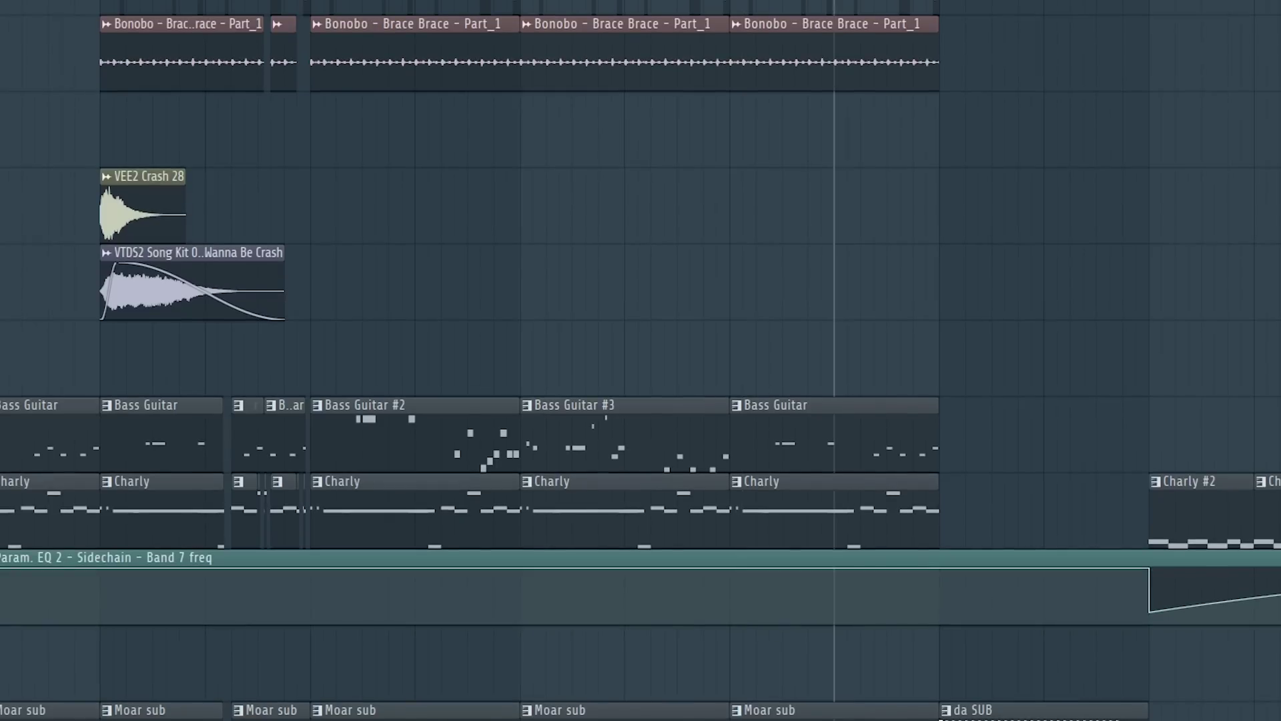
Play the transition from the last Bass Guitar clip into the da SUB clip on Track 13
key(space)
scroll(578, 23, up, 4)
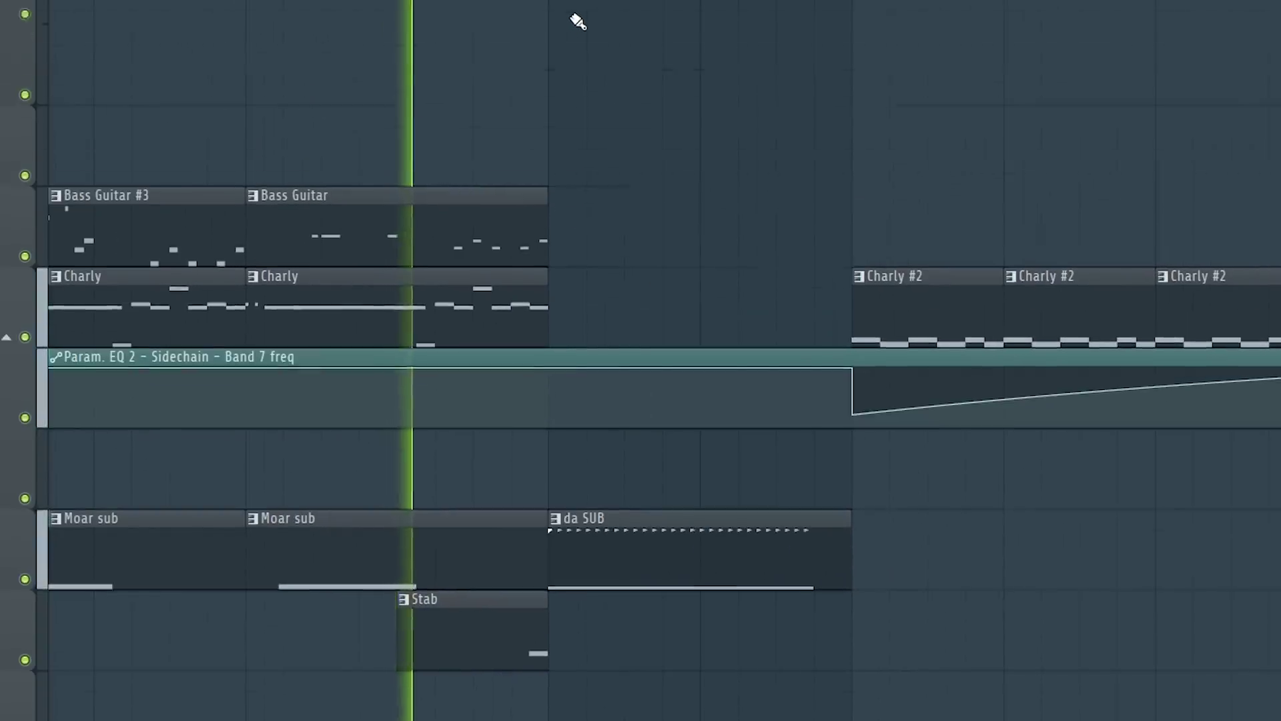
scroll(629, 105, right, 2)
scroll(563, 143, down, 2)
scroll(572, 94, down, 3)
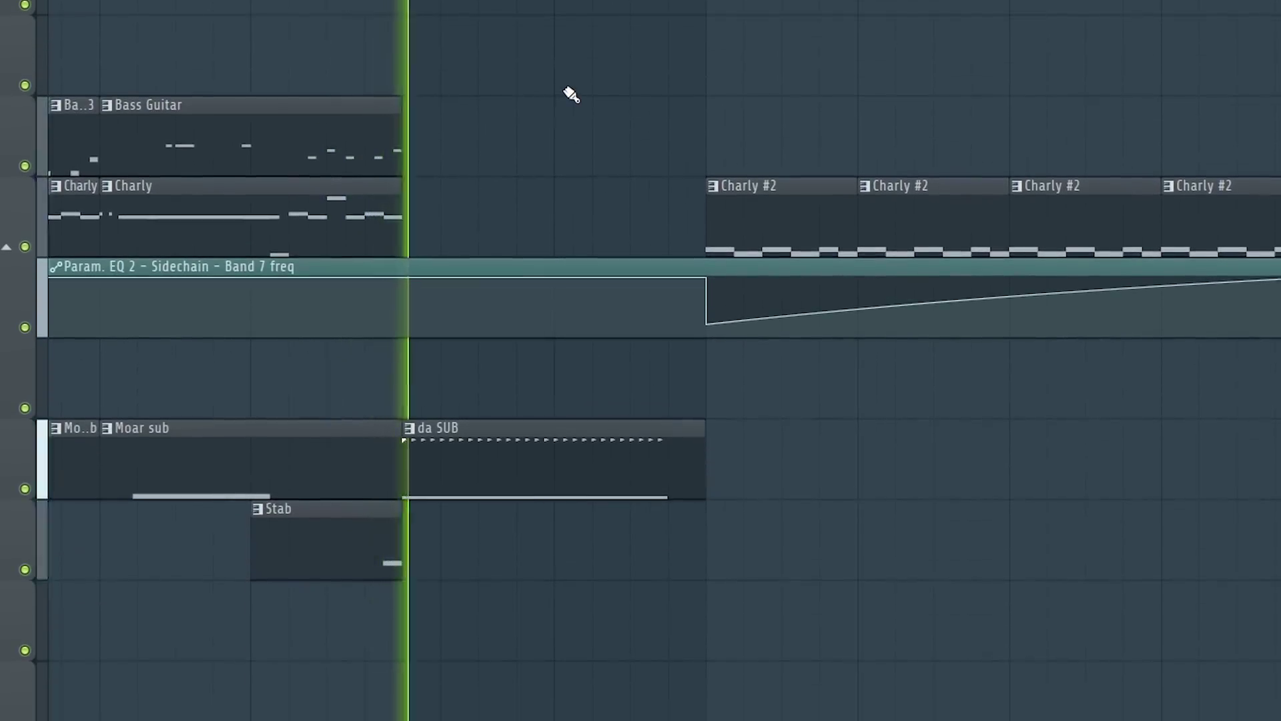
scroll(570, 94, up, 4)
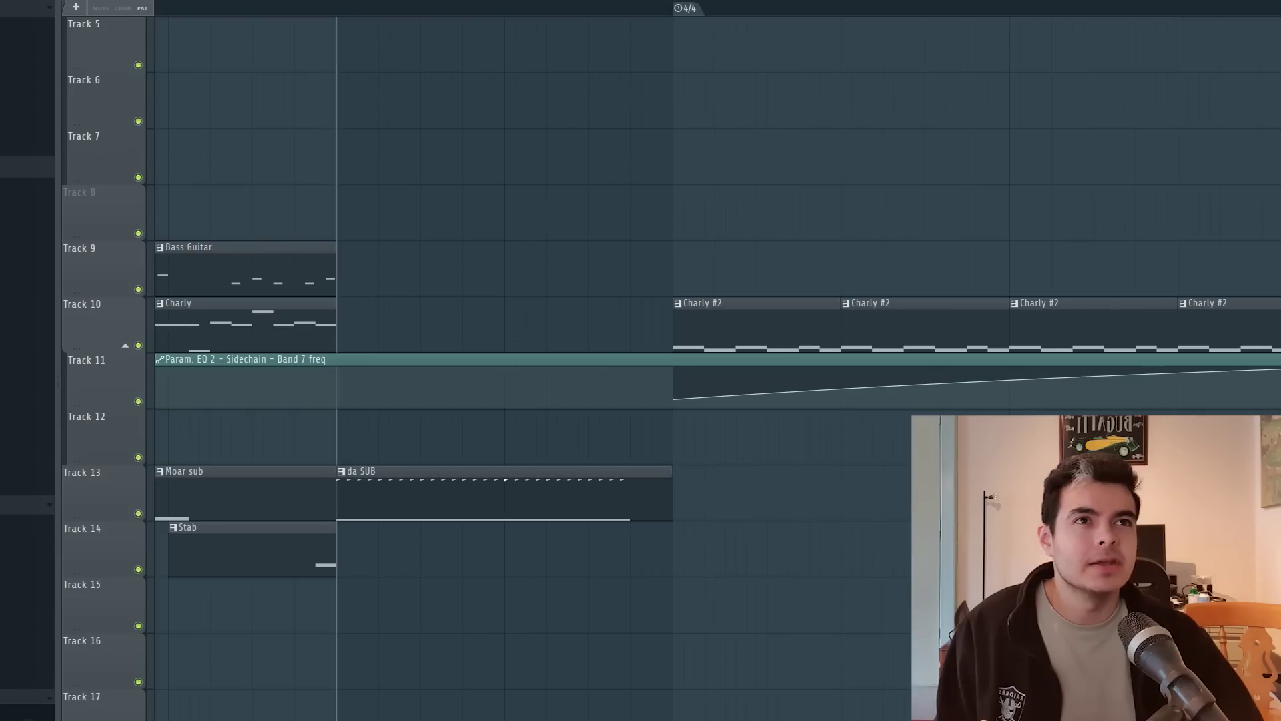
View the Serum #3 and Serum #4 notes of the da SUB pattern in the channel rack, select Serum #3, and close the rack
key(F6)
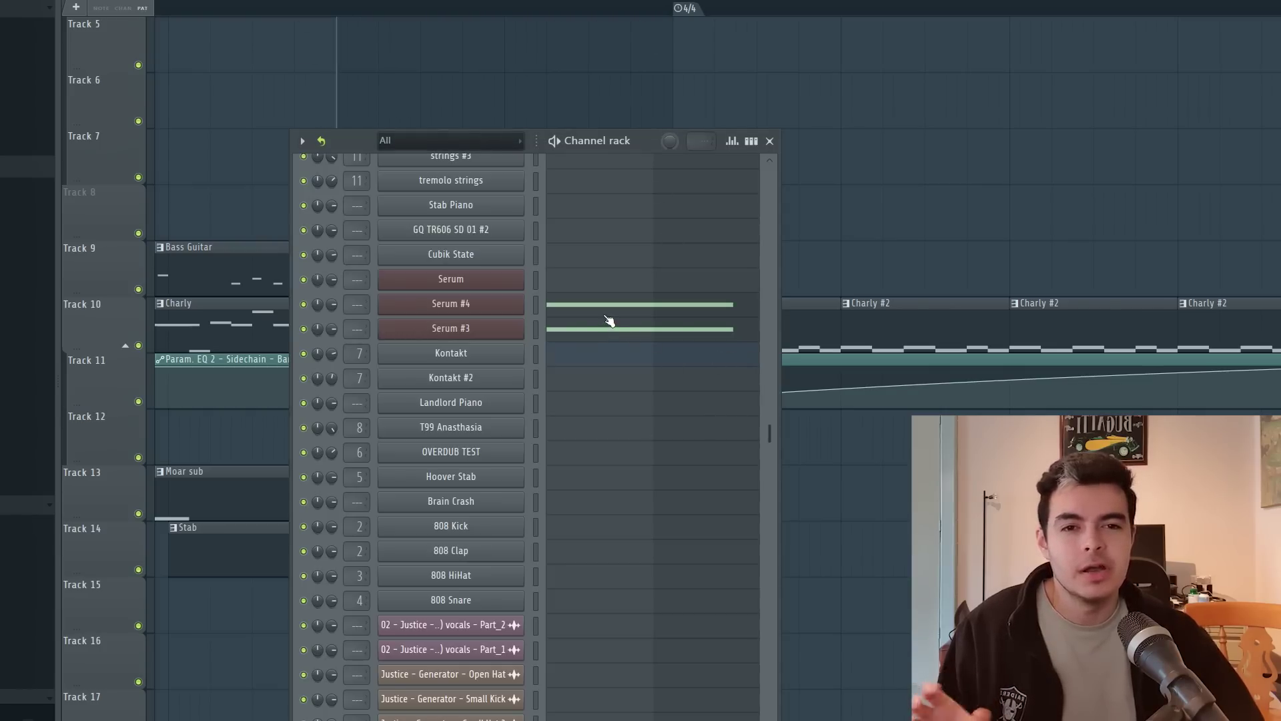
click(535, 328)
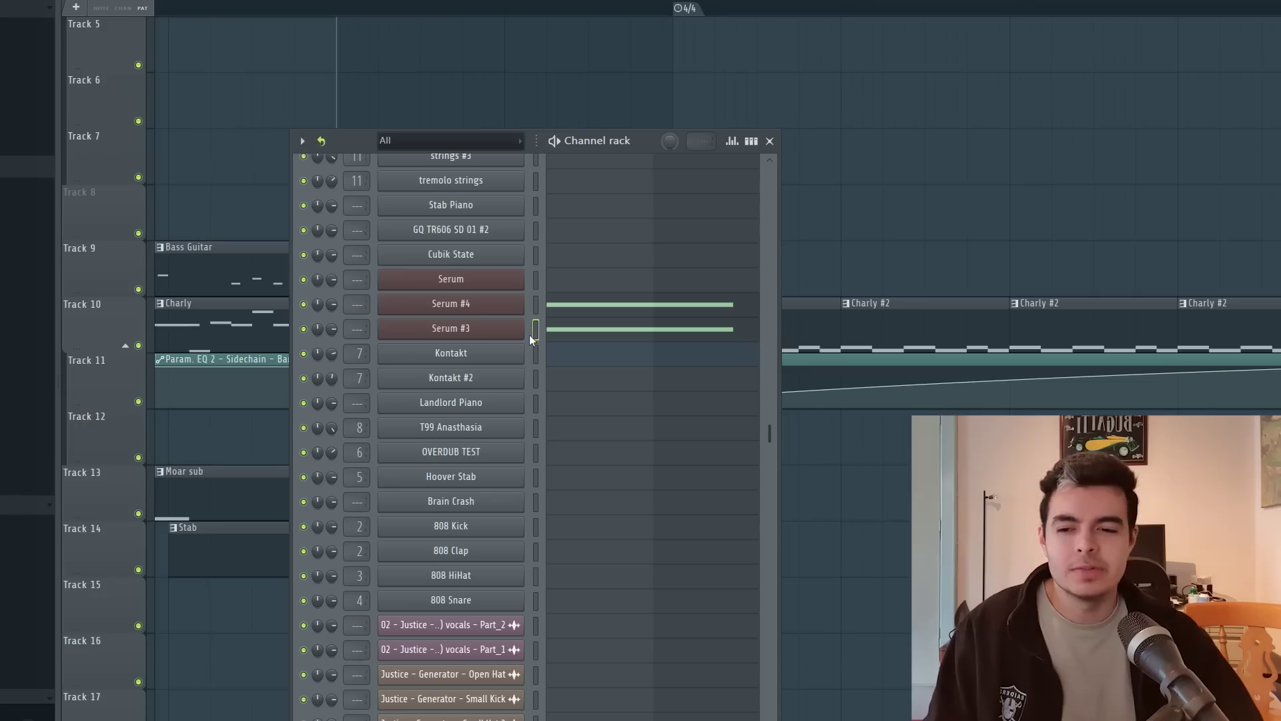
key(F6)
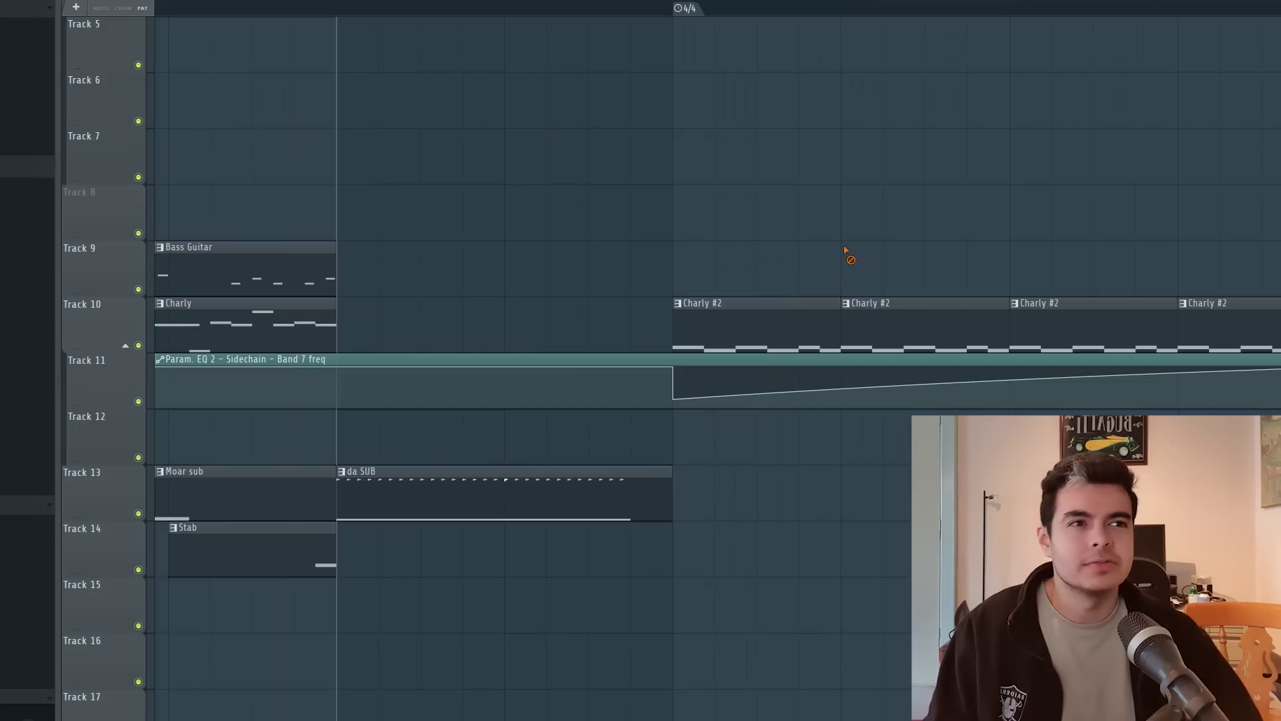
scroll(526, 274, up, 2)
scroll(565, 251, down, 1)
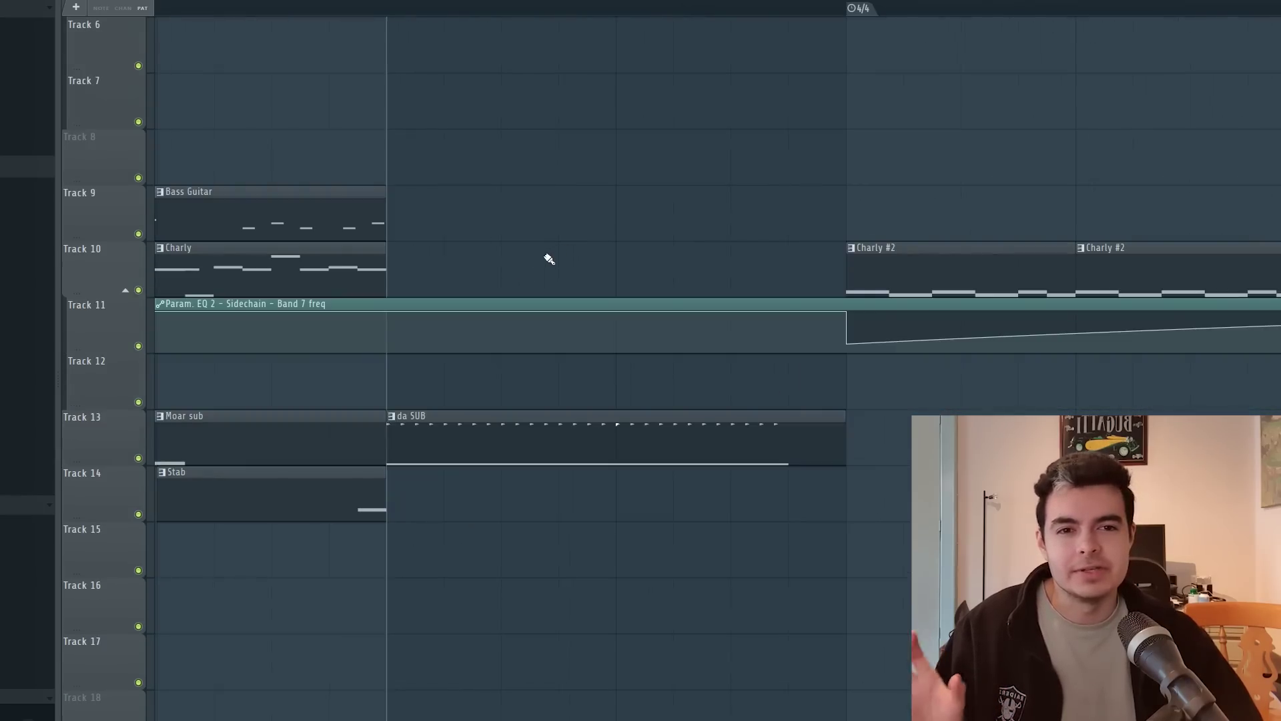
Play the da SUB clip on its own and examine the repeated C5 notes and their velocities in the piano roll
key(space)
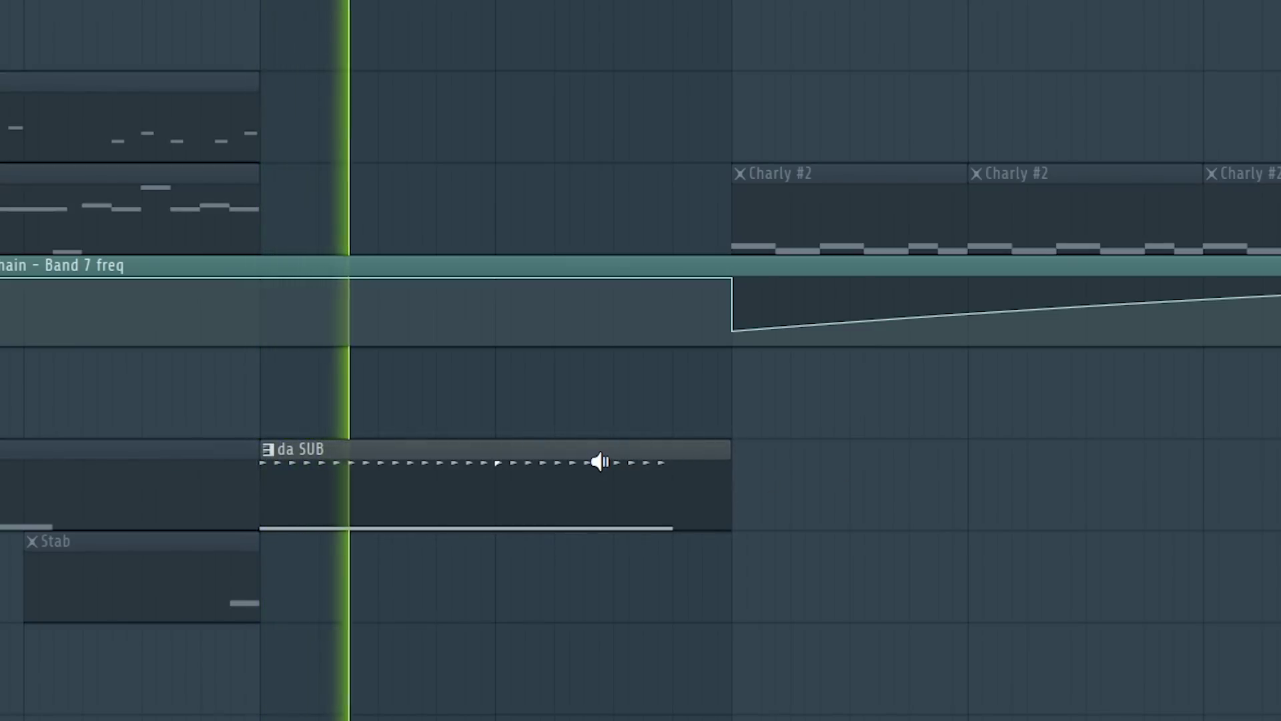
key(F6)
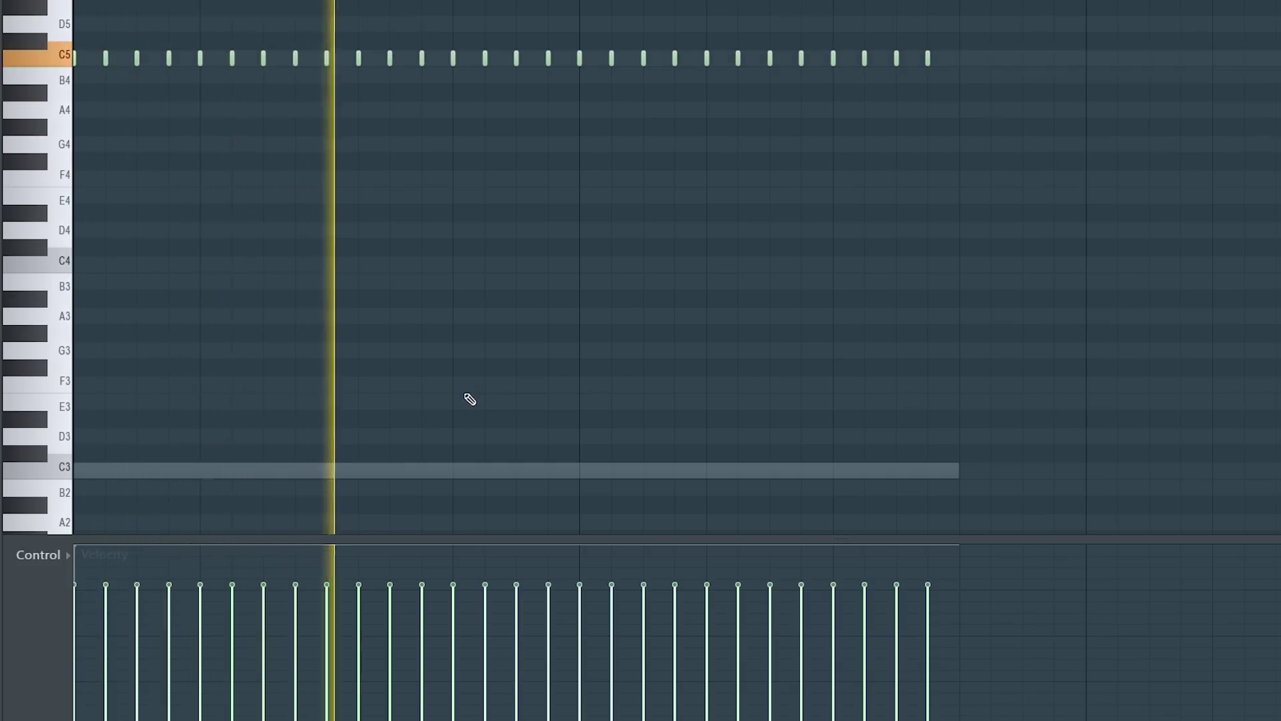
key(space)
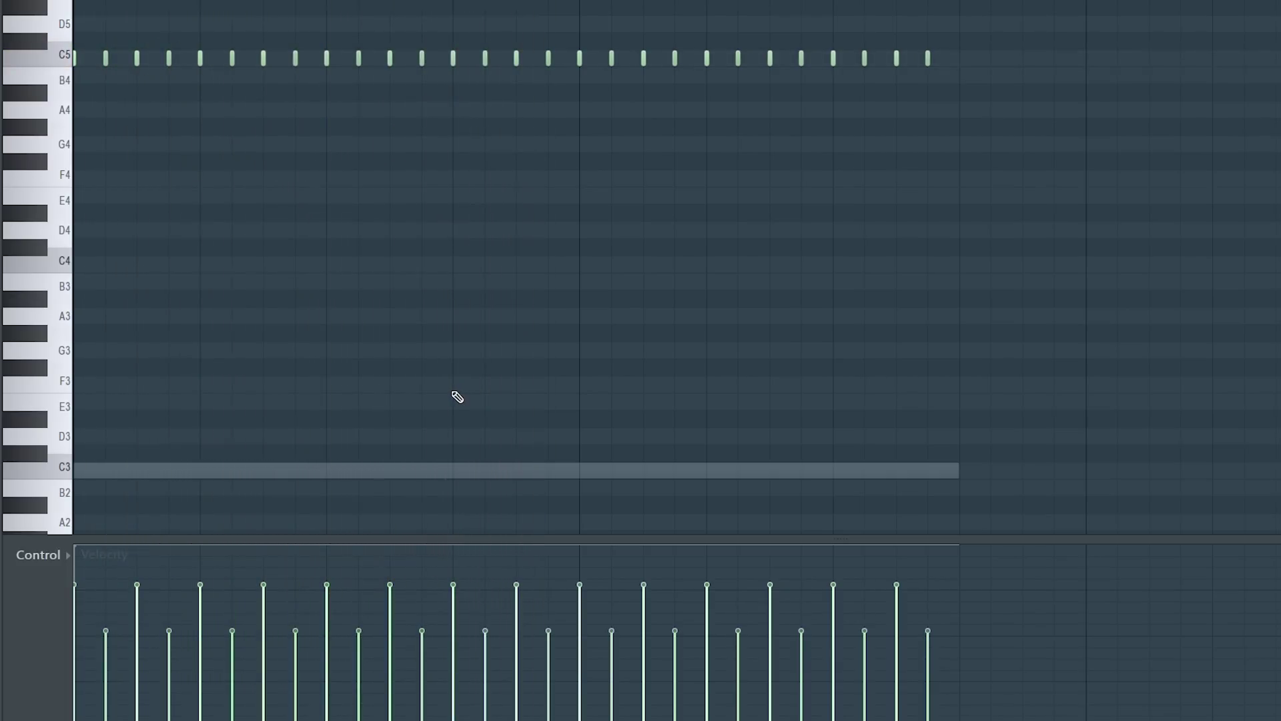
key(space)
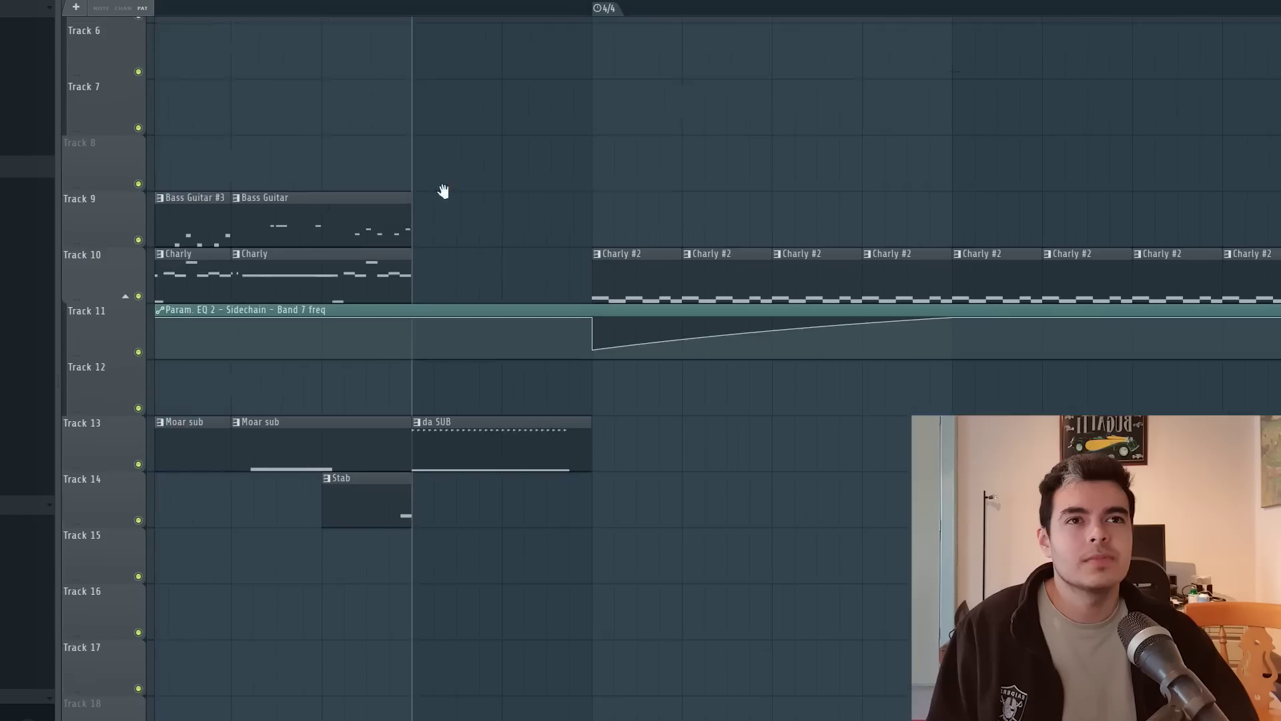
Play the Charly #2 section and examine its repeated clips alongside the Param. EQ 2 Sidechain Band 7 freq automation curve
drag(443, 192, 354, 298)
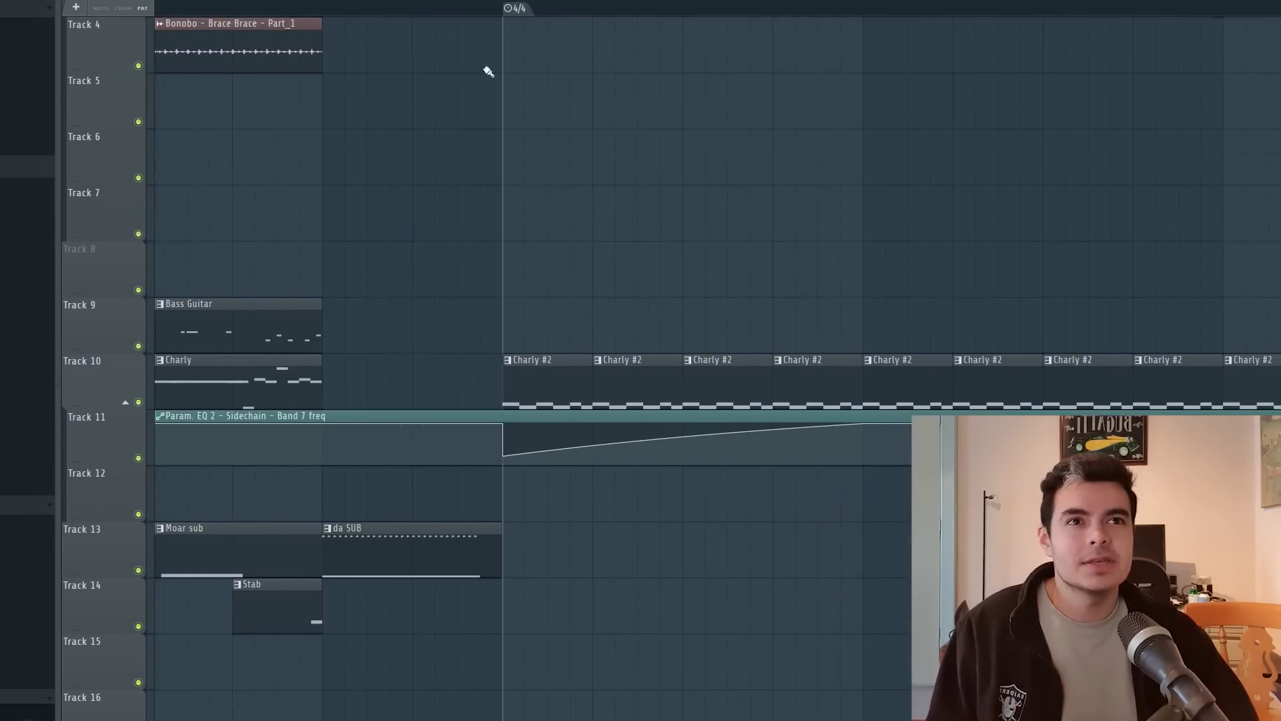
scroll(706, 149, down, 3)
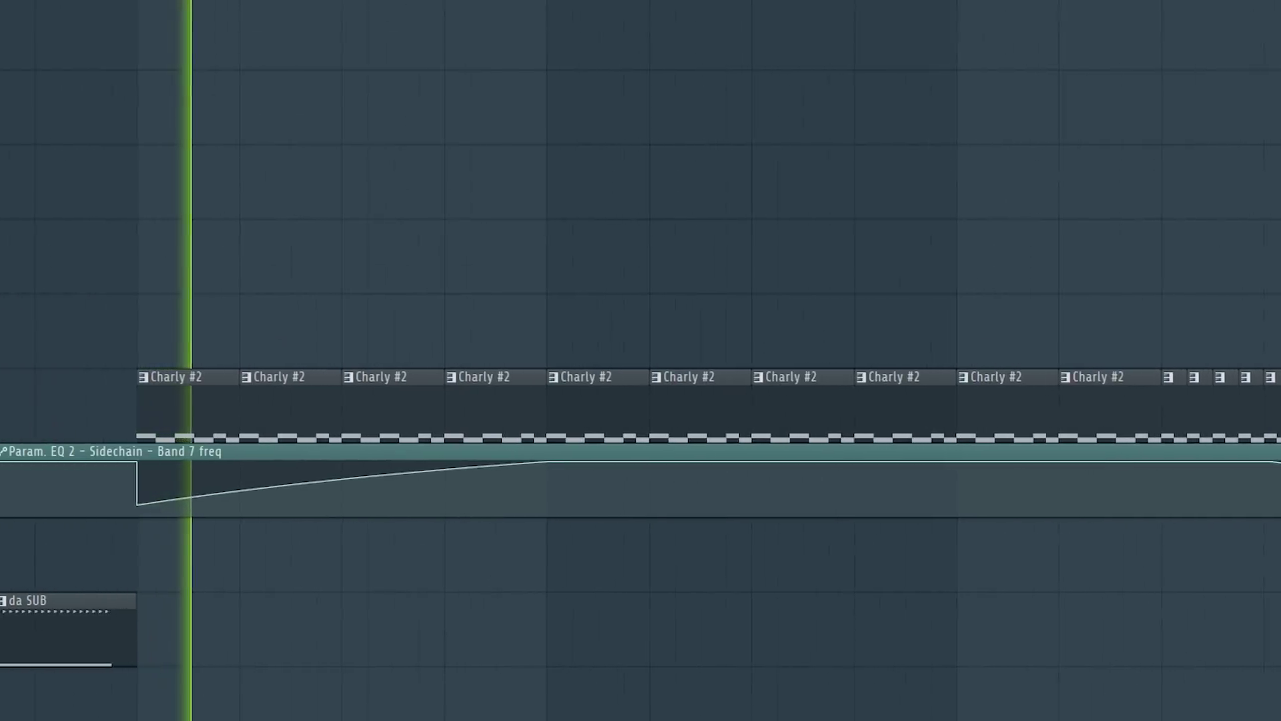
scroll(307, 12, down, 2)
scroll(311, 120, up, 2)
drag(314, 118, 394, 70)
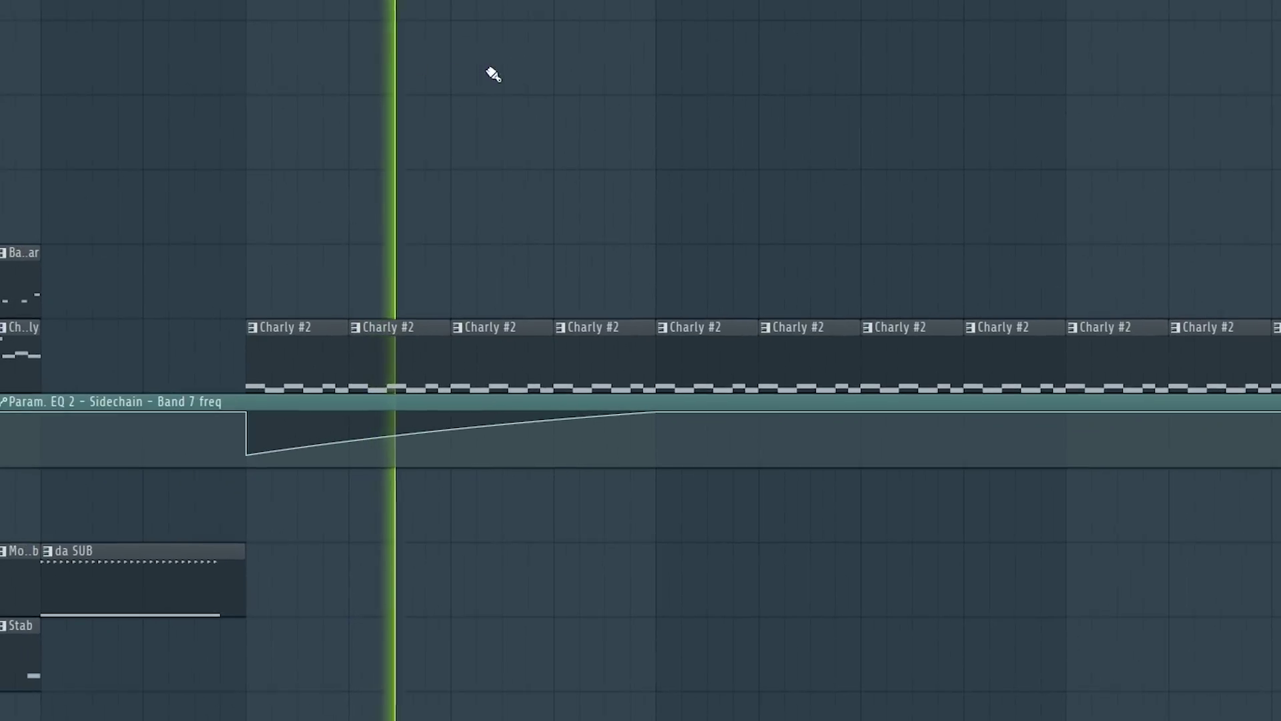
drag(498, 72, 308, 71)
mouse_move(434, 73)
mouse_down()
mouse_move(325, 97)
mouse_move(491, 124)
mouse_up()
mouse_move(679, 241)
mouse_down()
mouse_move(527, 238)
mouse_move(314, 294)
mouse_up()
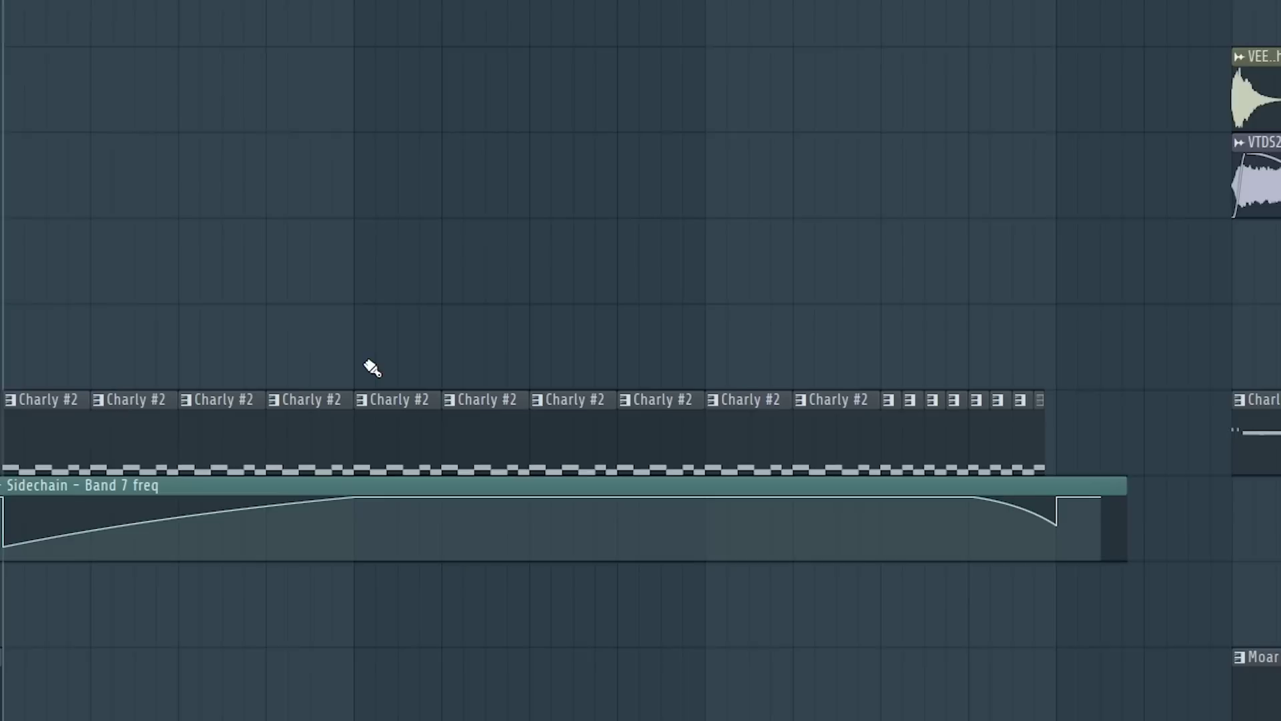
scroll(369, 368, up, 3)
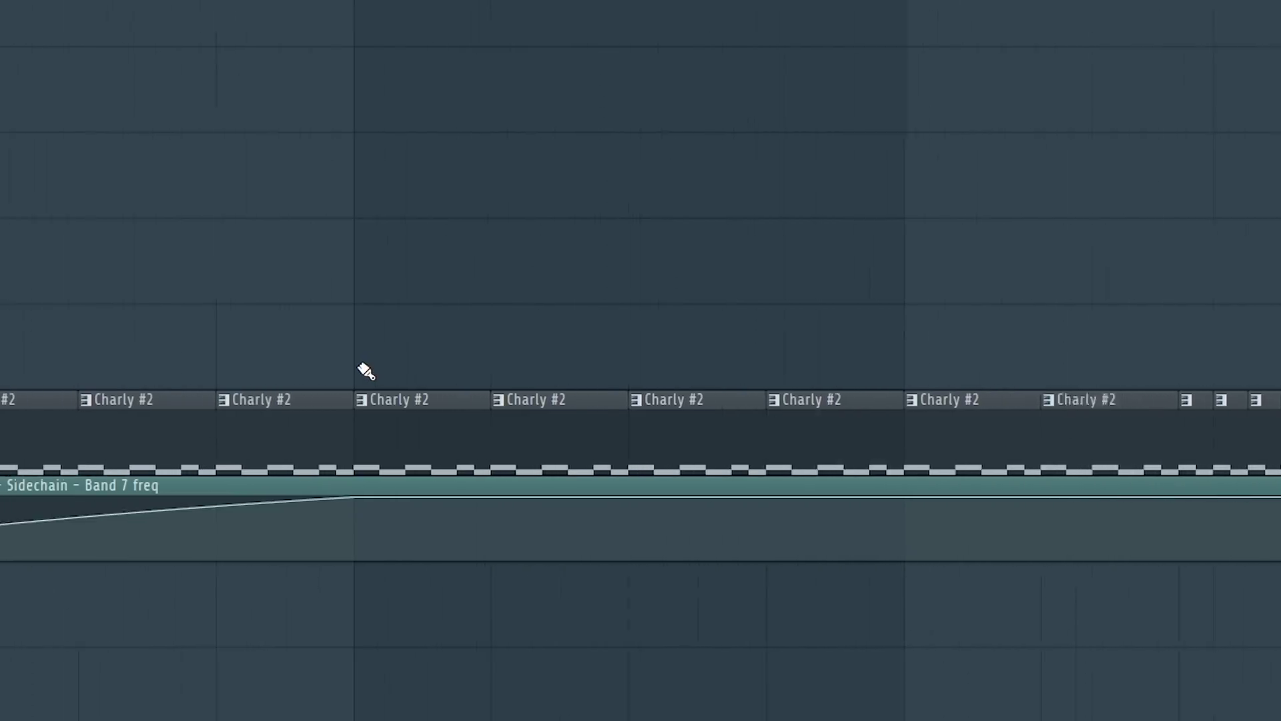
scroll(367, 371, up, 2)
Examine the Build kick and Build Clap clips from bar 48 onward, and view the Clap channel in the channel rack
click(418, 418)
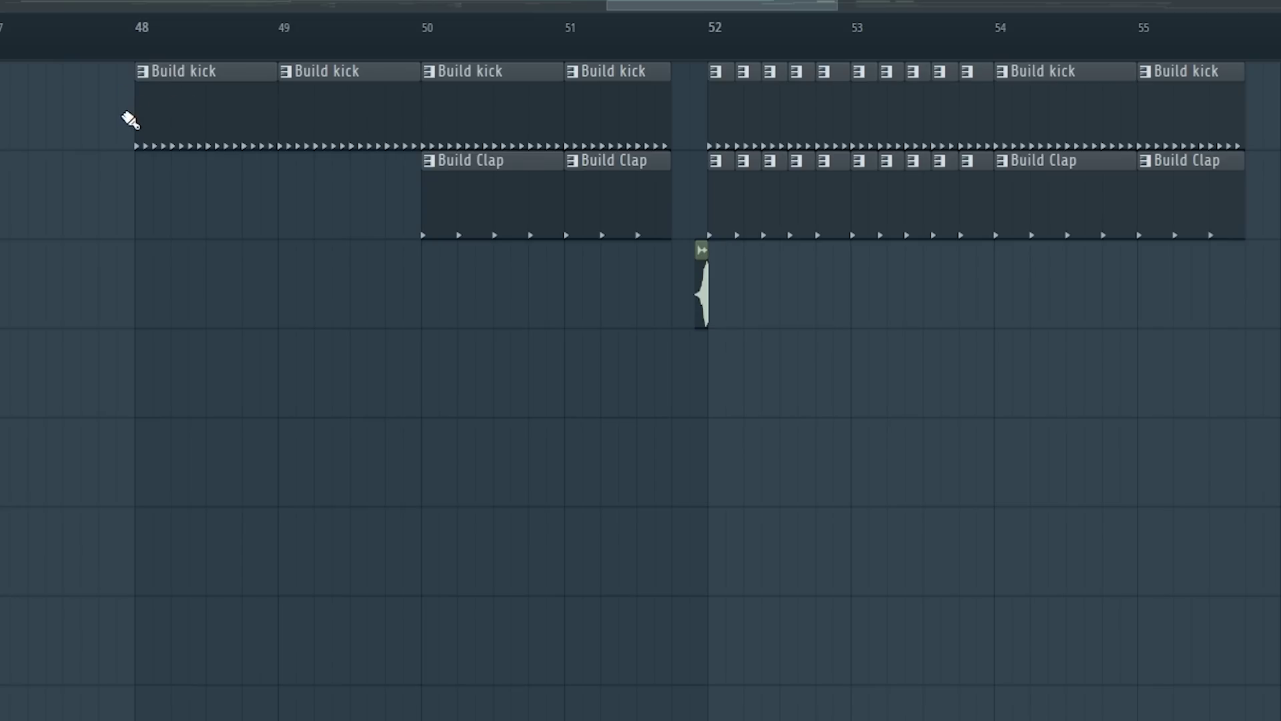
click(186, 100)
scroll(369, 418, up, 2)
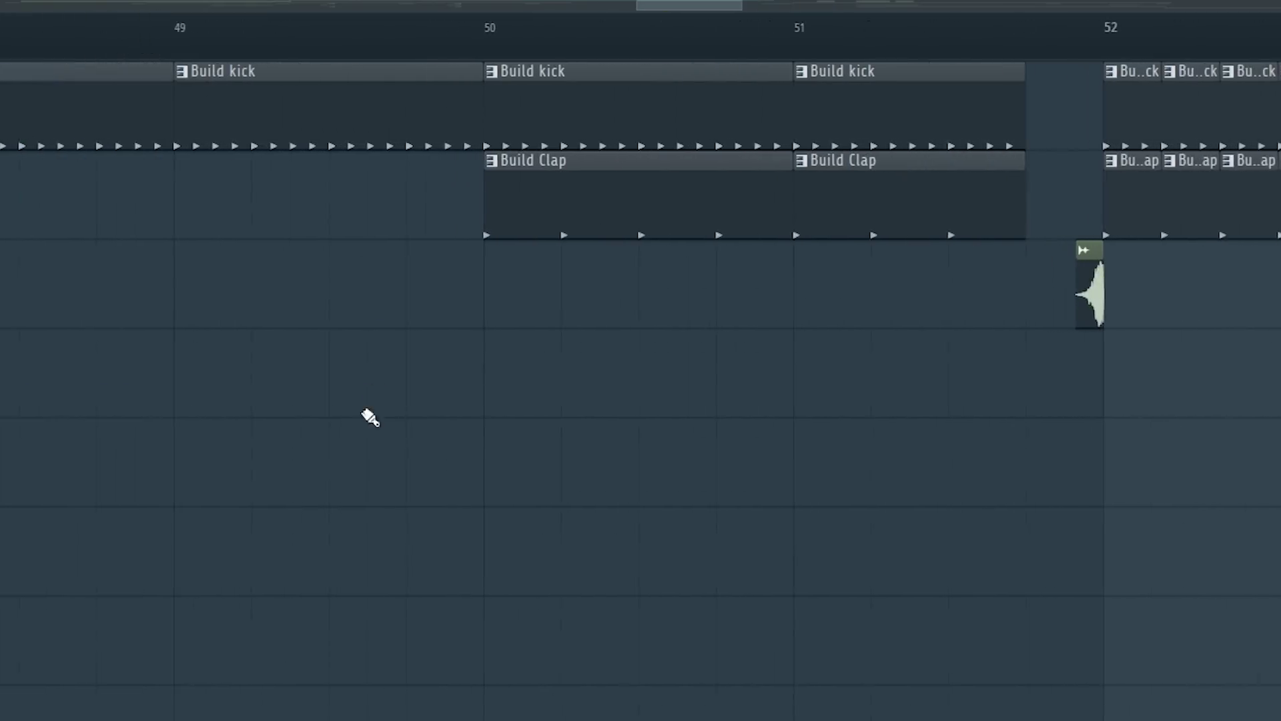
scroll(358, 550, down, 1)
drag(358, 550, 470, 574)
click(314, 83)
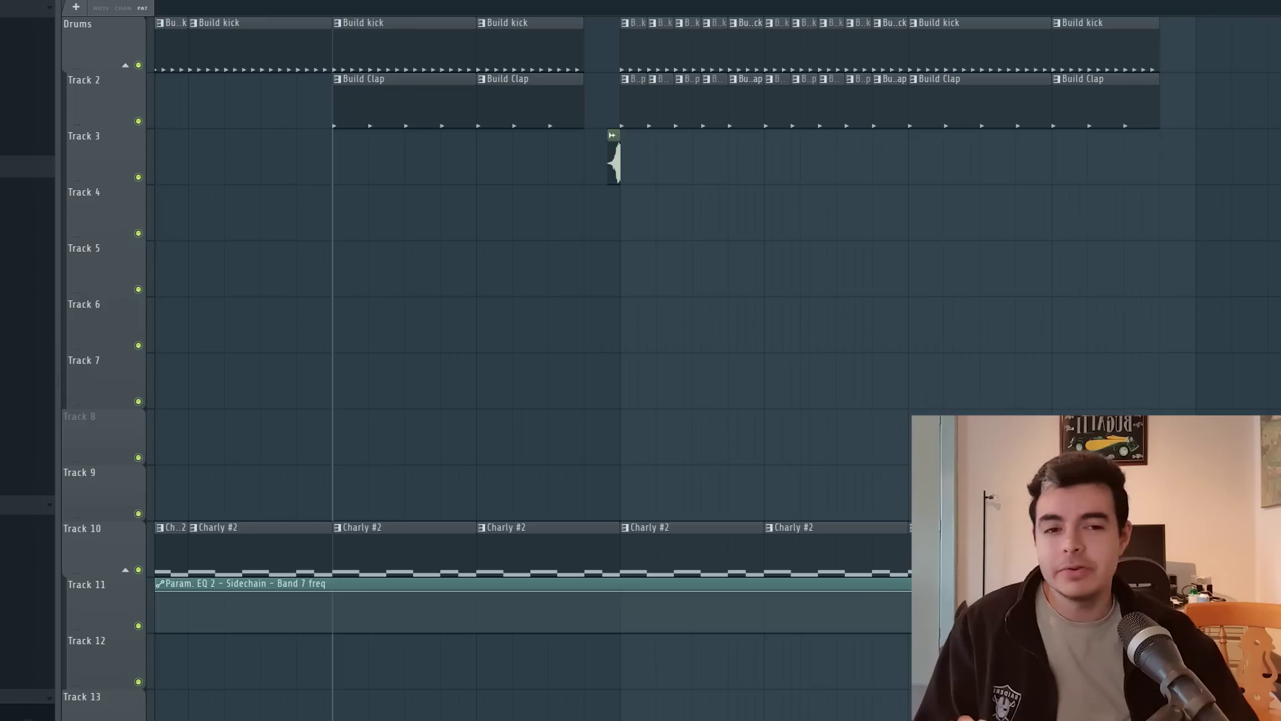
key(F6)
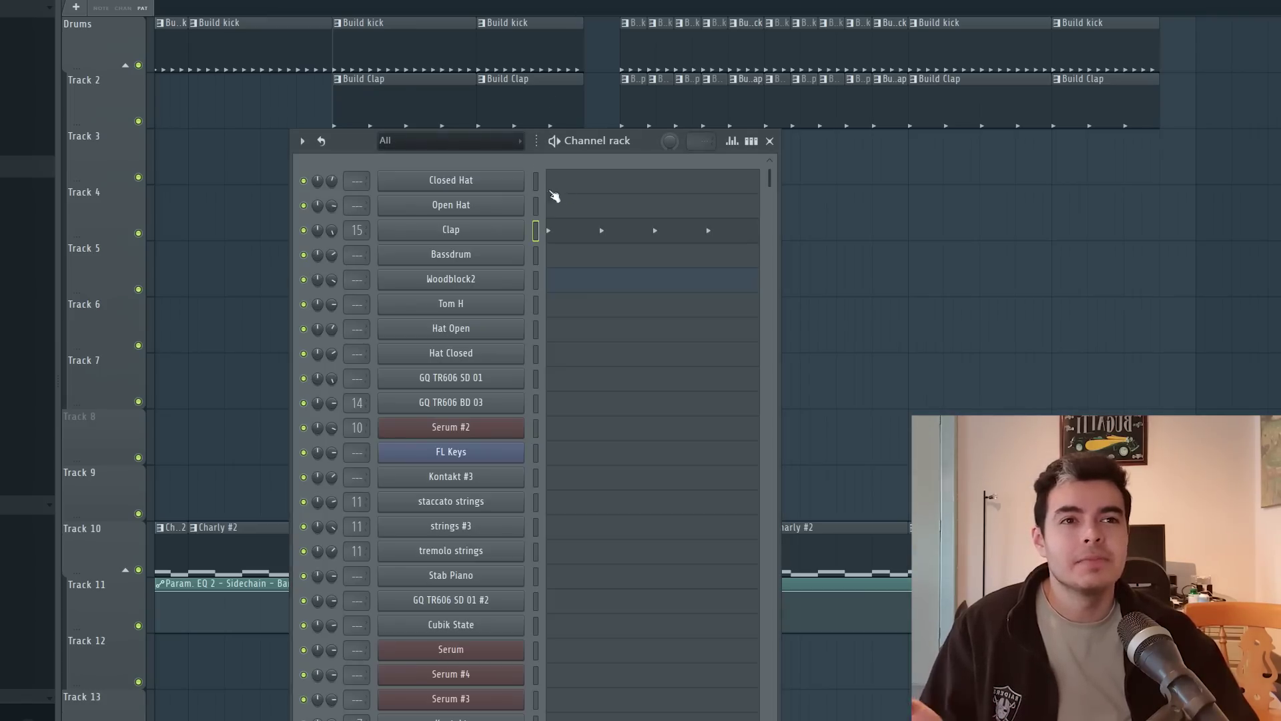
click(433, 235)
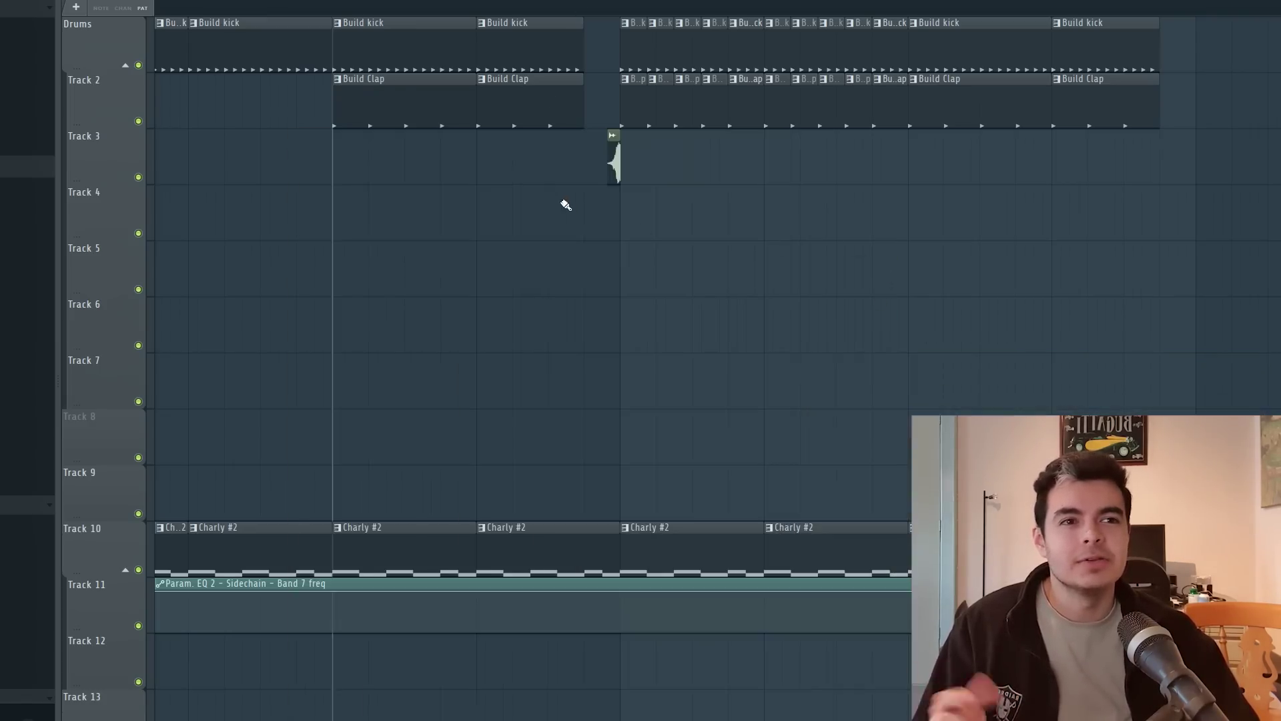
Duplicate the VEE2 Crash 28 clip onto the track directly above it
scroll(562, 201, down, 8)
scroll(1107, 309, up, 5)
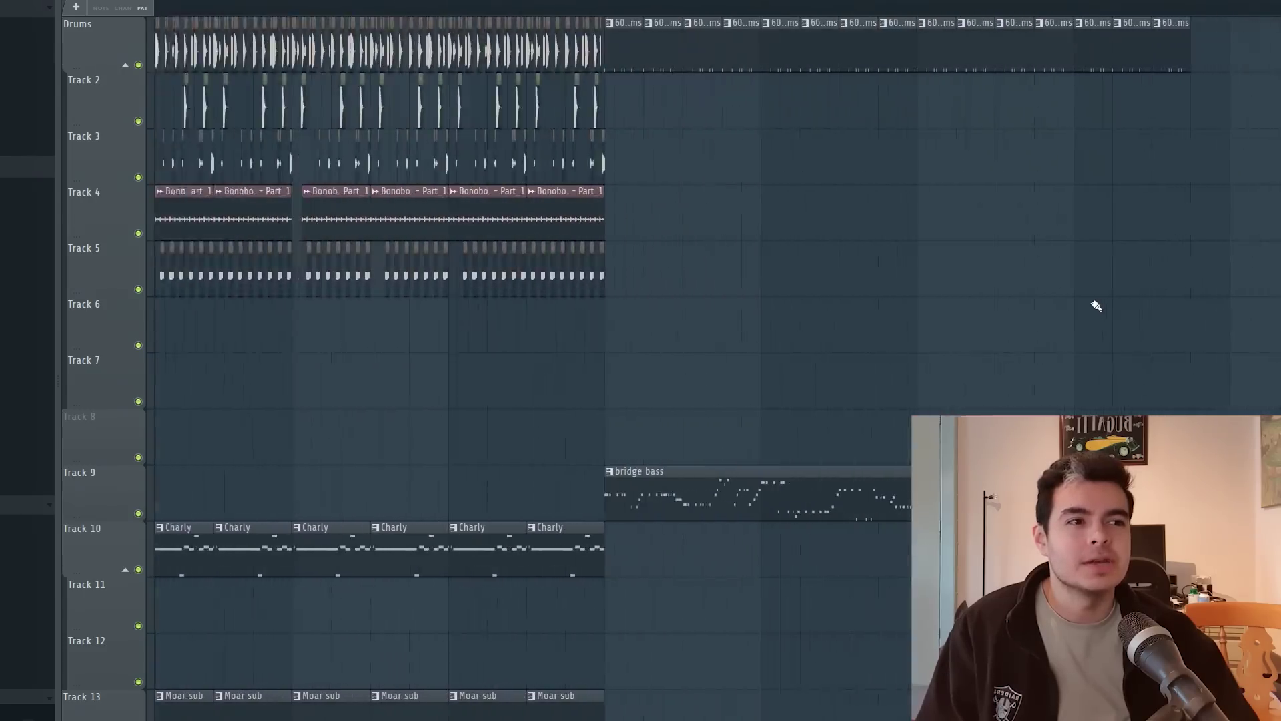
scroll(864, 258, down, 3)
scroll(932, 266, down, 5)
scroll(413, 260, up, 4)
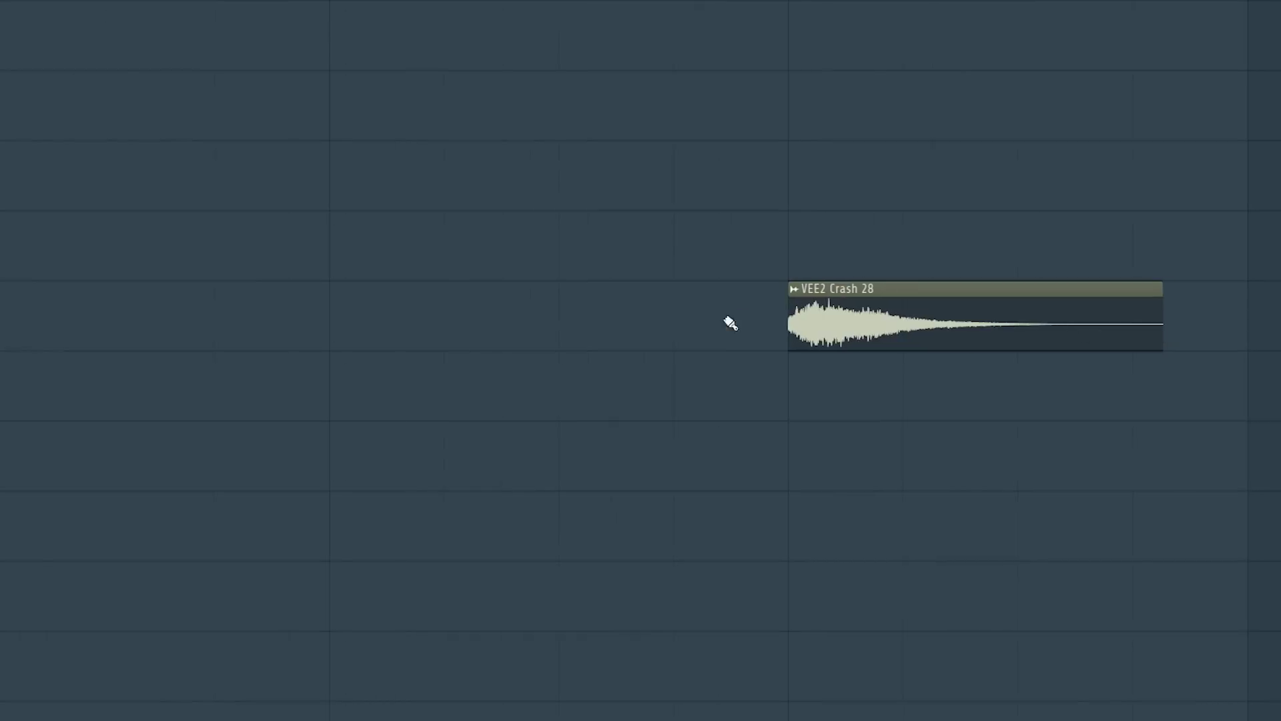
drag(881, 275, 1209, 242)
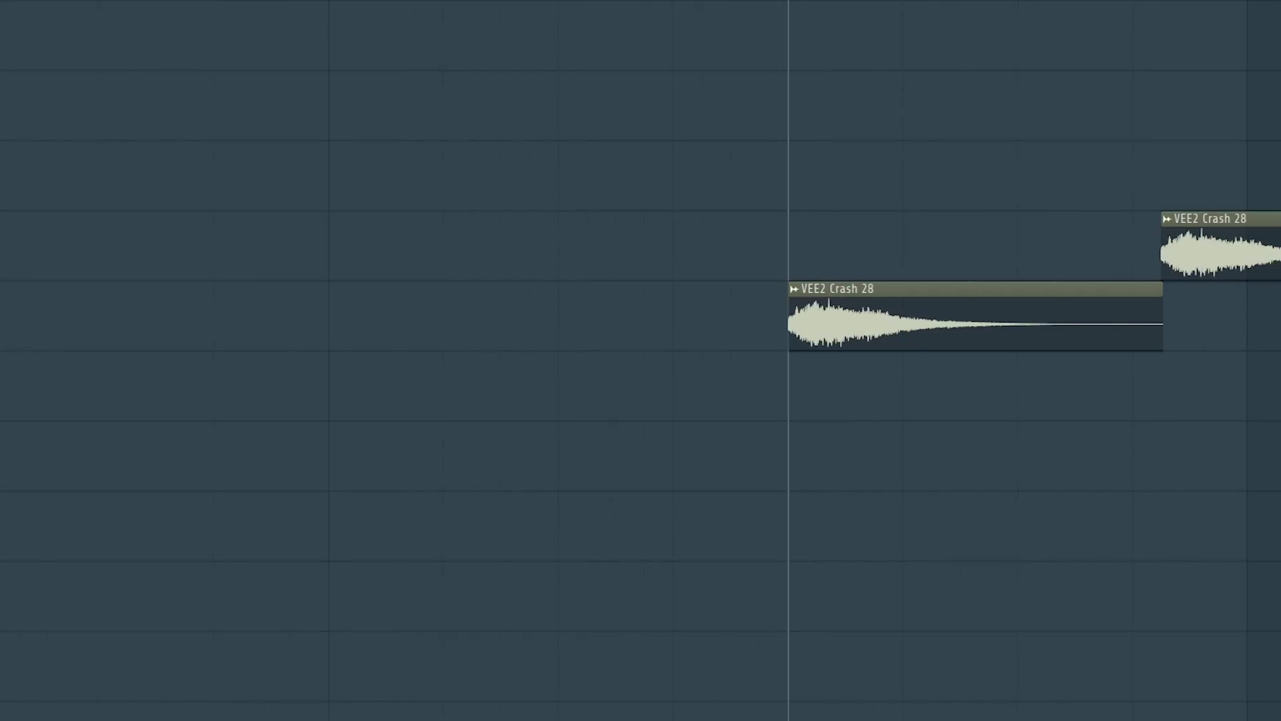
Move the duplicate VEE2 Crash 28 clip so it starts very slightly after the original crash below it
drag(830, 180, 386, 132)
scroll(467, 140, up, 3)
scroll(554, 154, up, 1)
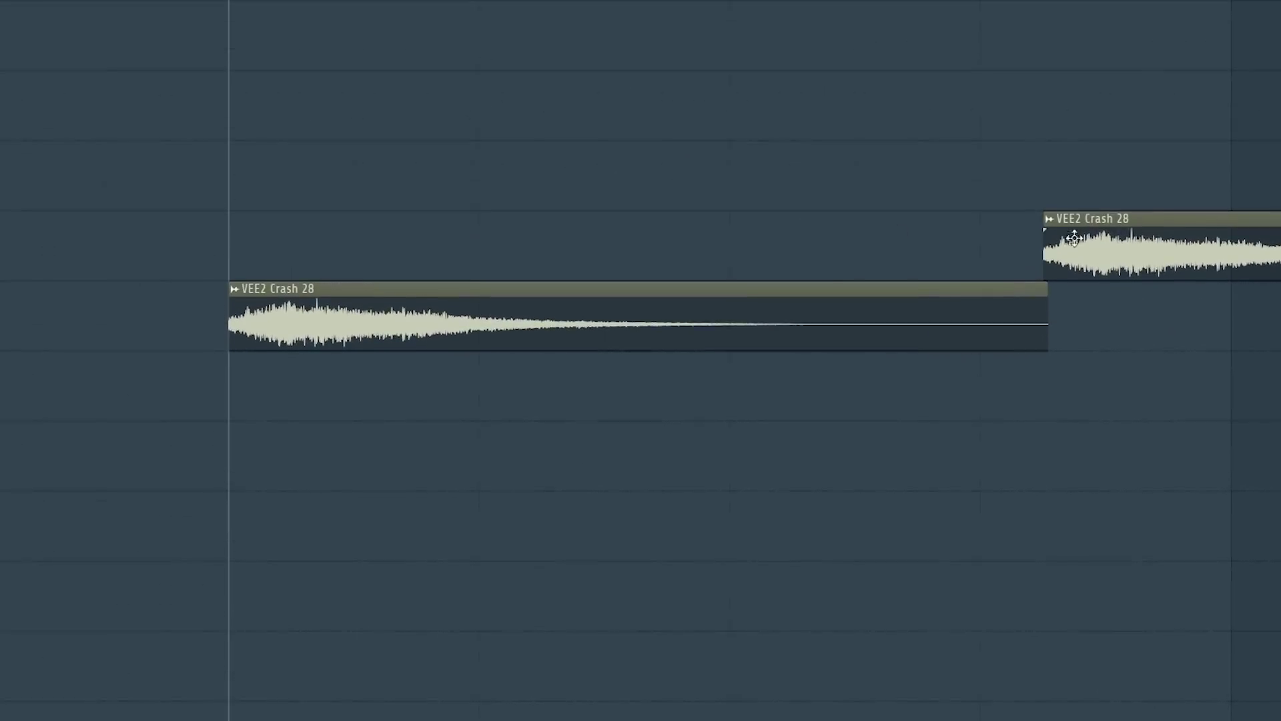
drag(1141, 248, 646, 278)
scroll(229, 218, up, 3)
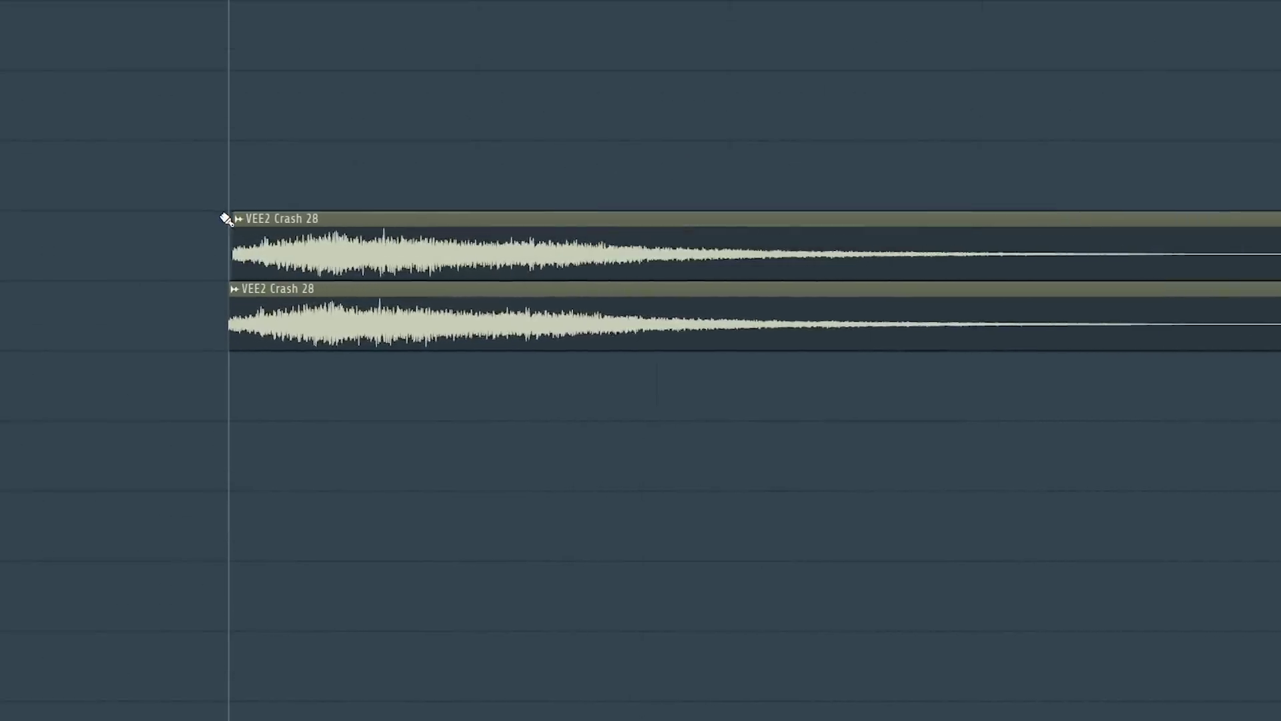
drag(235, 220, 276, 251)
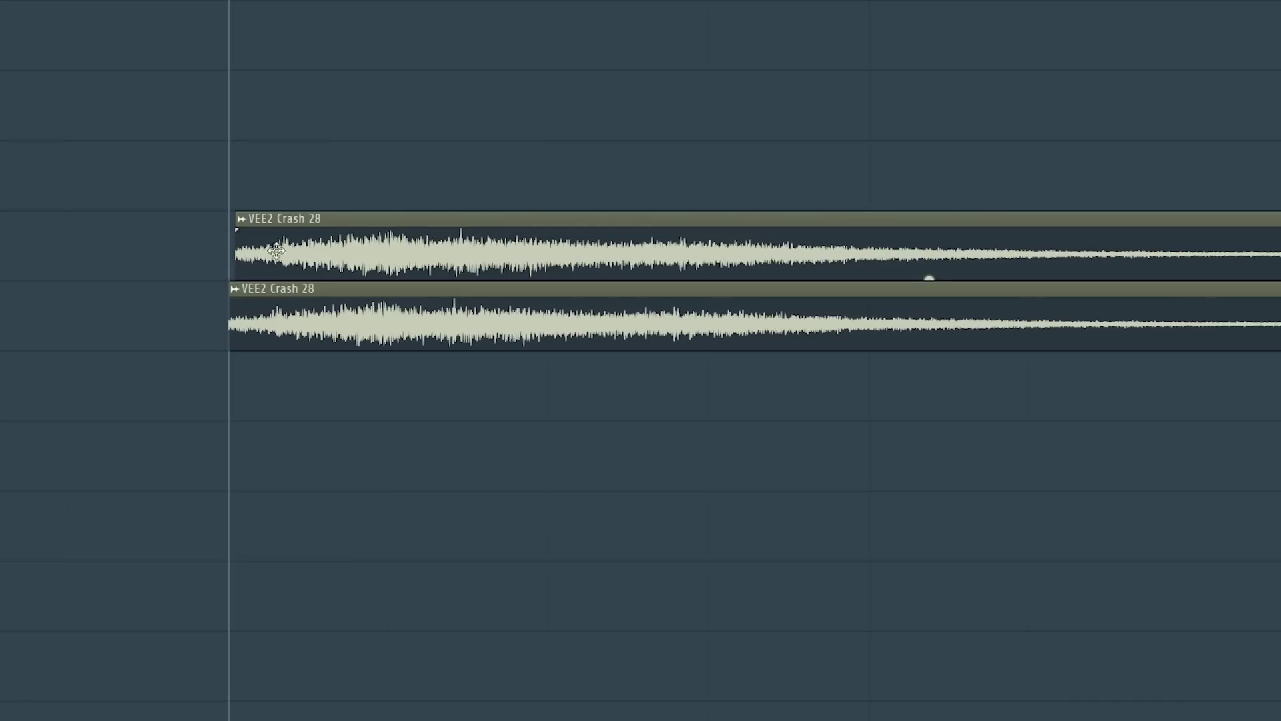
Play the two layered VEE2 Crash 28 clips to hear the slightly offset crash together
scroll(329, 191, down, 3)
key(space)
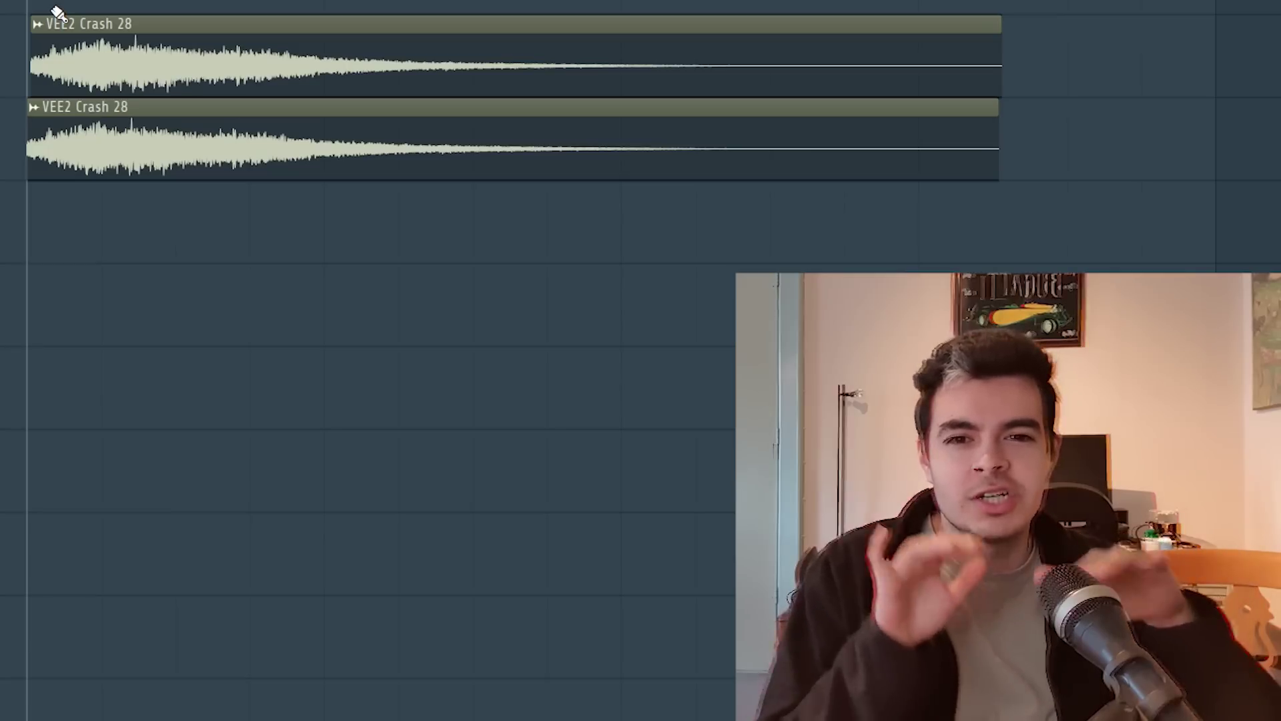
scroll(121, 1, down, 1)
scroll(467, 101, down, 2)
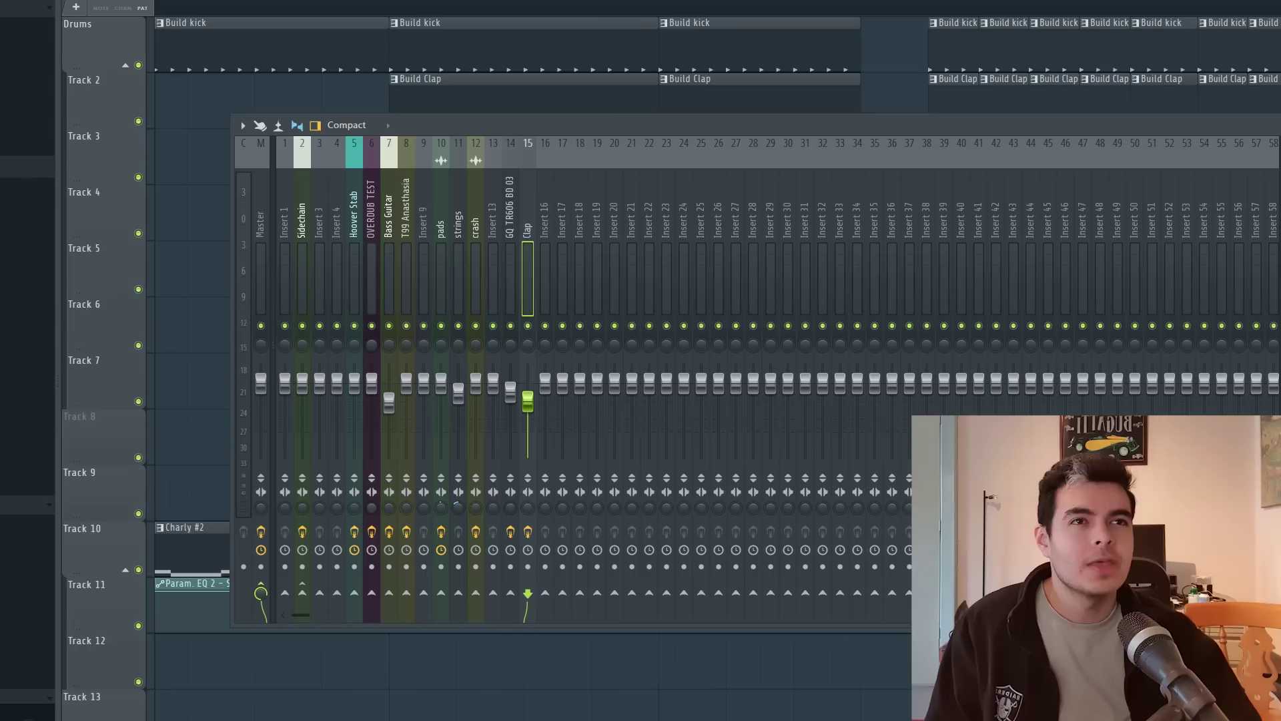
Examine the Clap mixer track's Fruity Stereo Enhancer, focusing on its stereo separation and phase offset settings
key(F6)
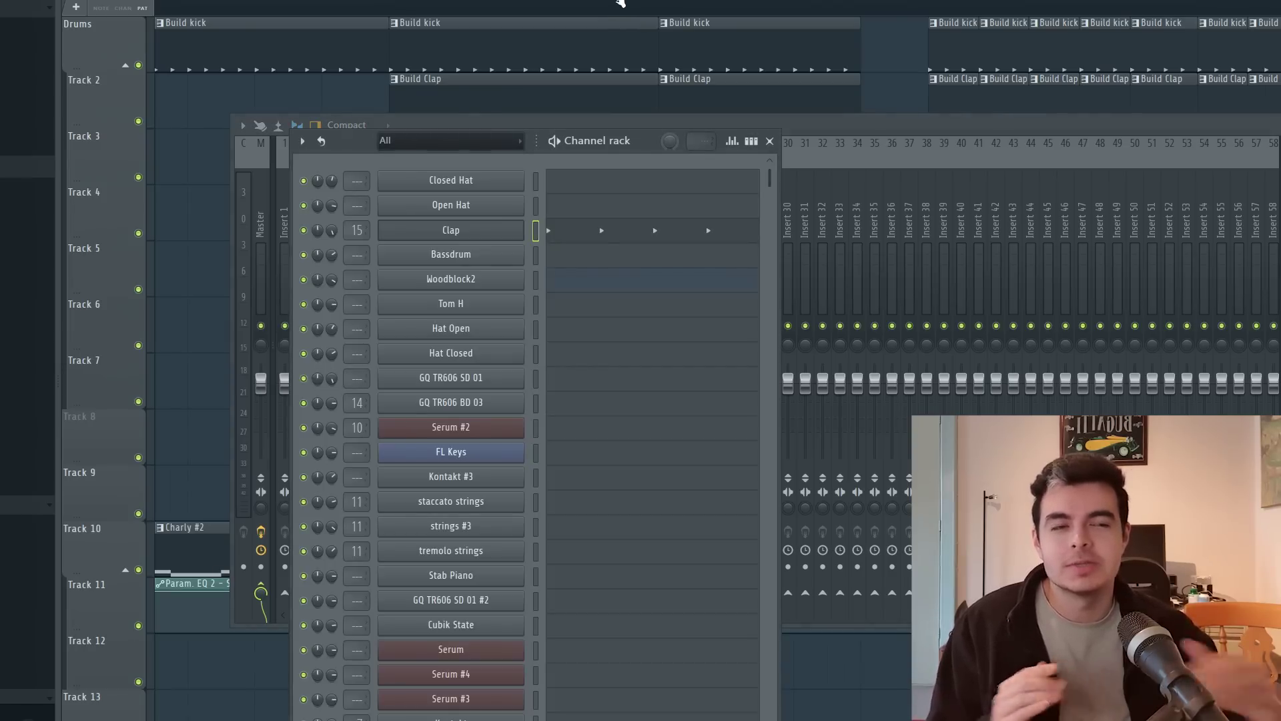
key(F6)
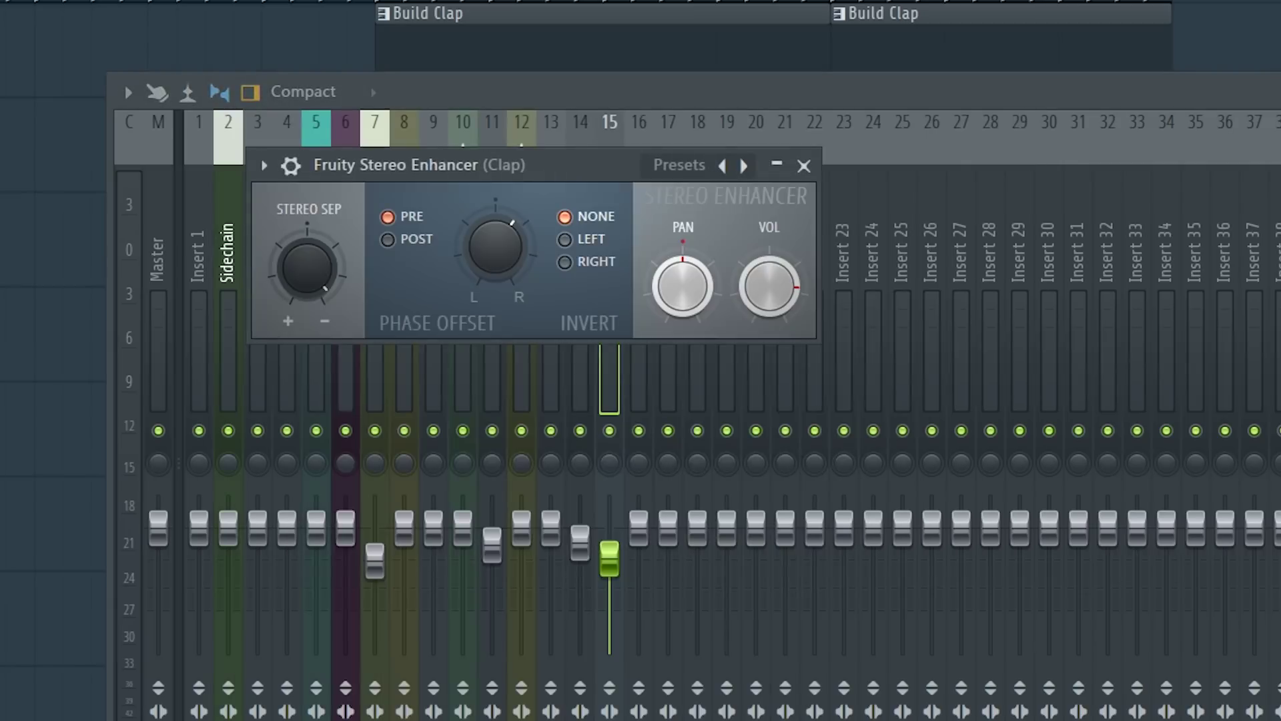
drag(426, 158, 511, 102)
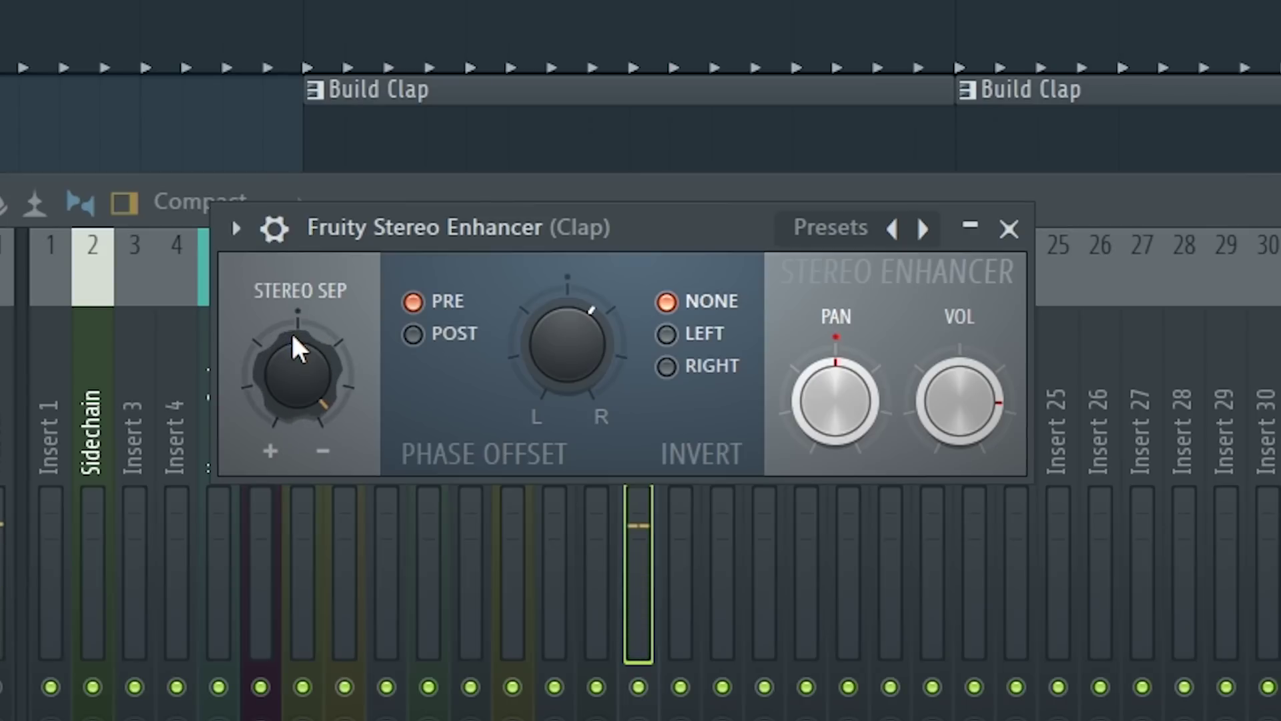
drag(502, 279, 522, 279)
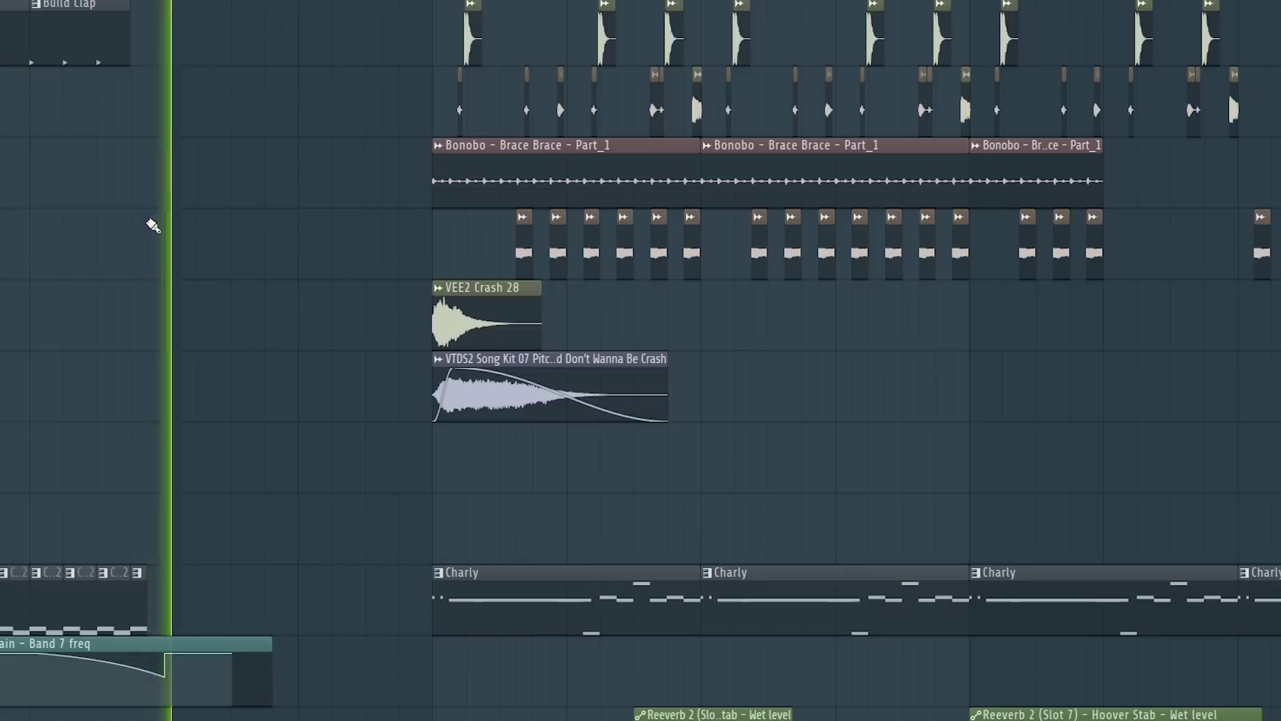
Play the transition after the build-up and examine the break stabs clip leading into the next Charly section
scroll(160, 227, down, 4)
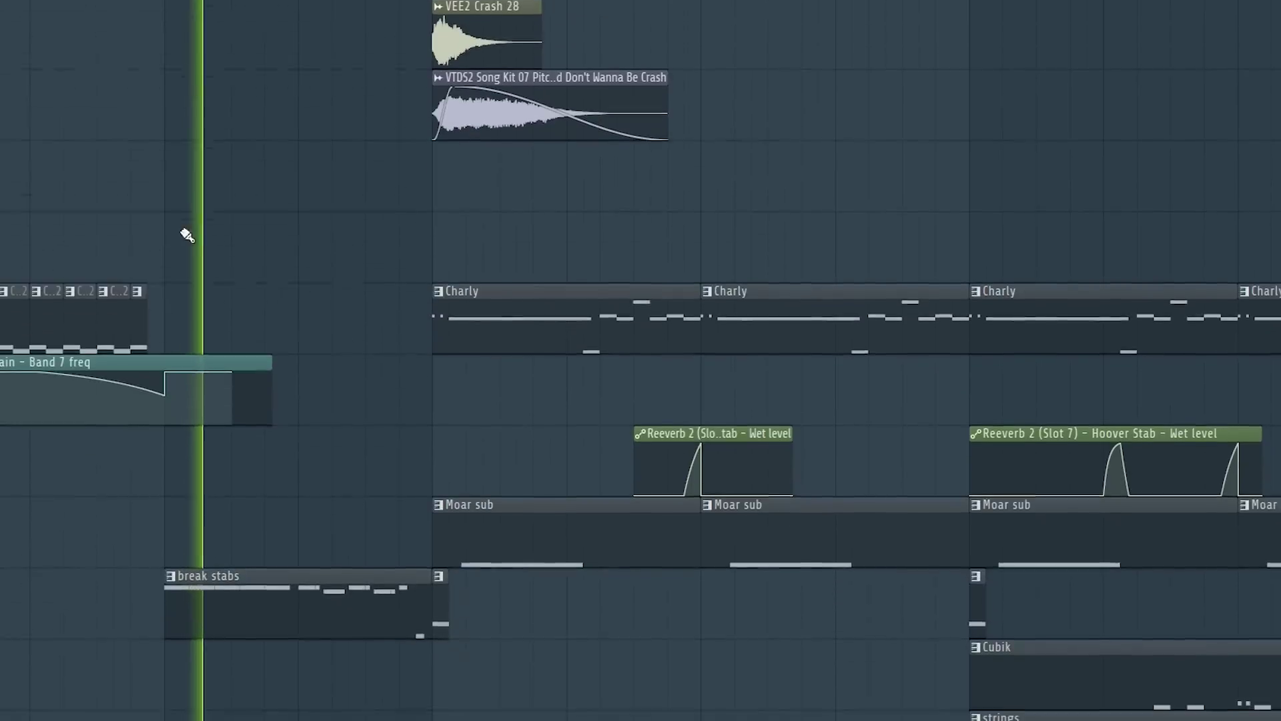
scroll(200, 245, up, 3)
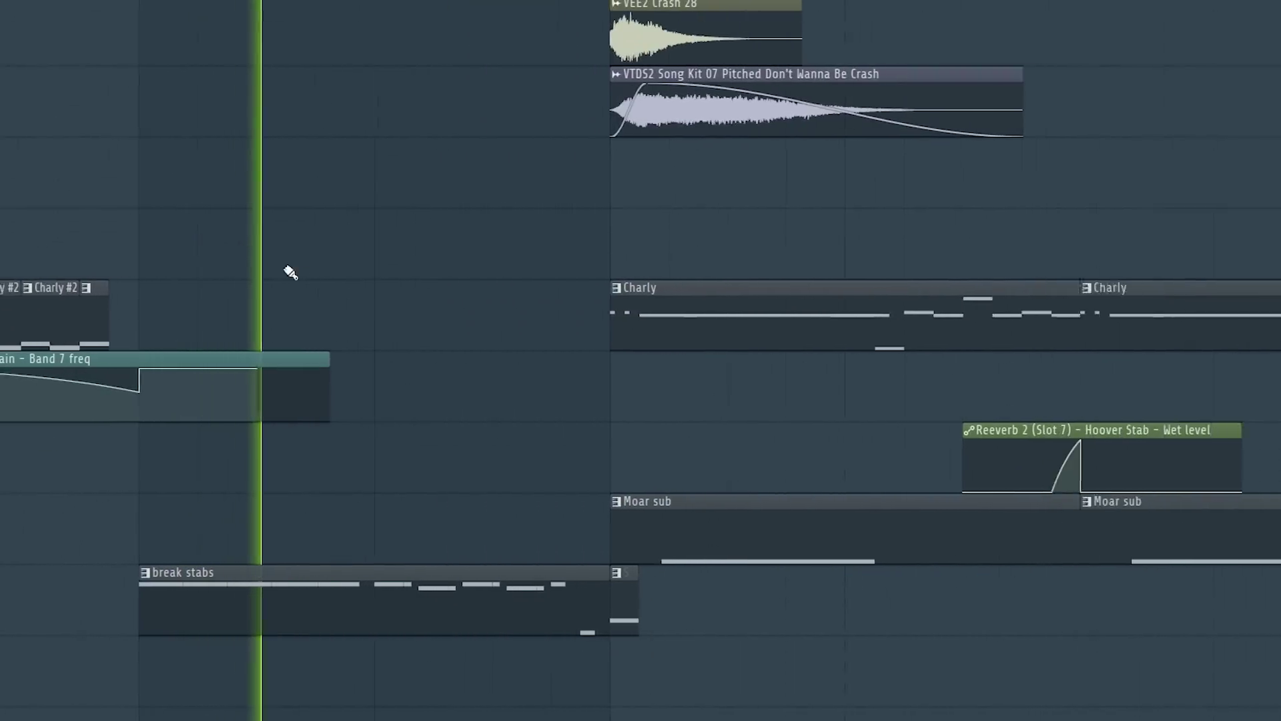
alt+right_click(482, 332)
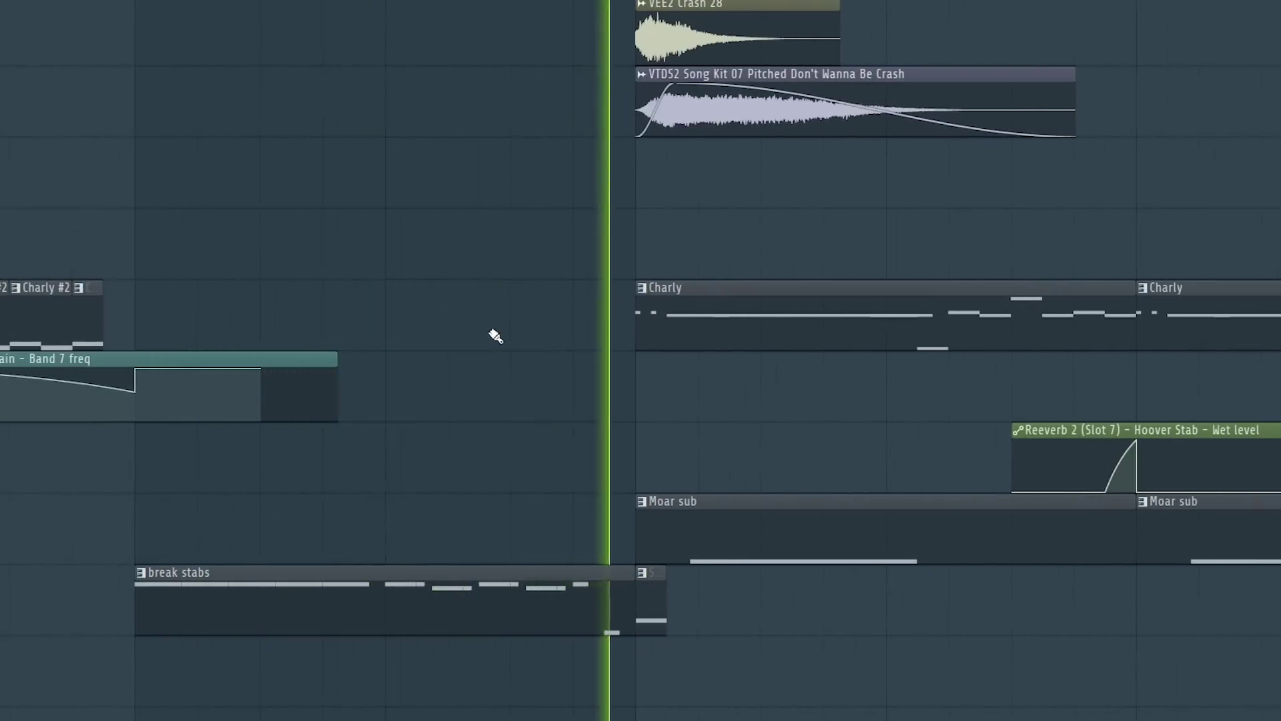
scroll(488, 332, down, 5)
scroll(488, 331, down, 4)
Solo the Justice Open Hat clip on Track 5 and listen to it in the drum section
scroll(567, 314, up, 5)
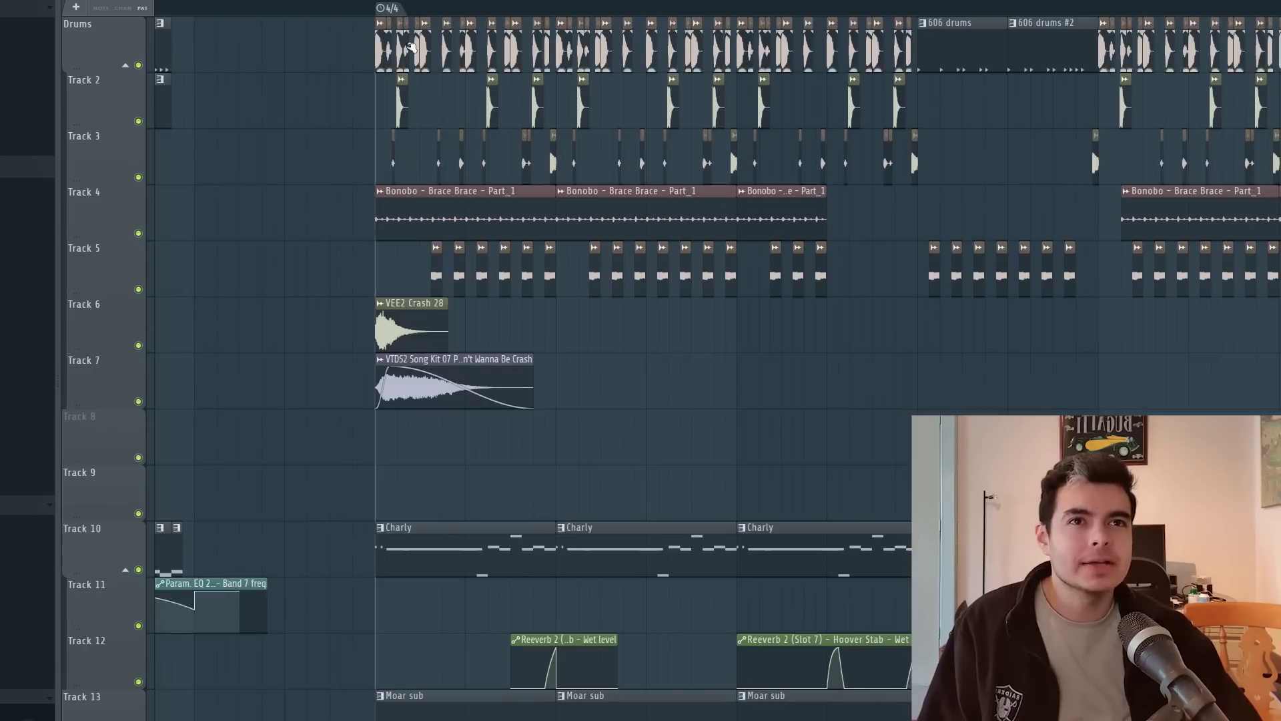
scroll(663, 309, down, 2)
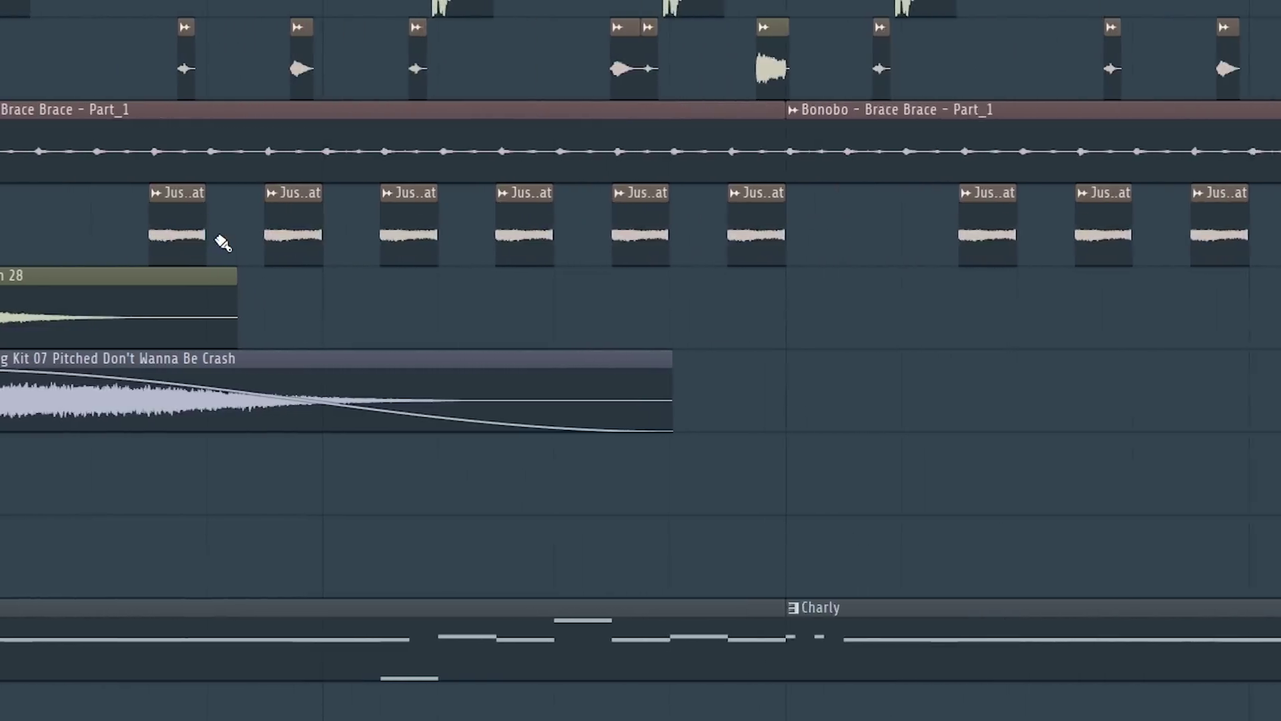
scroll(222, 242, up, 2)
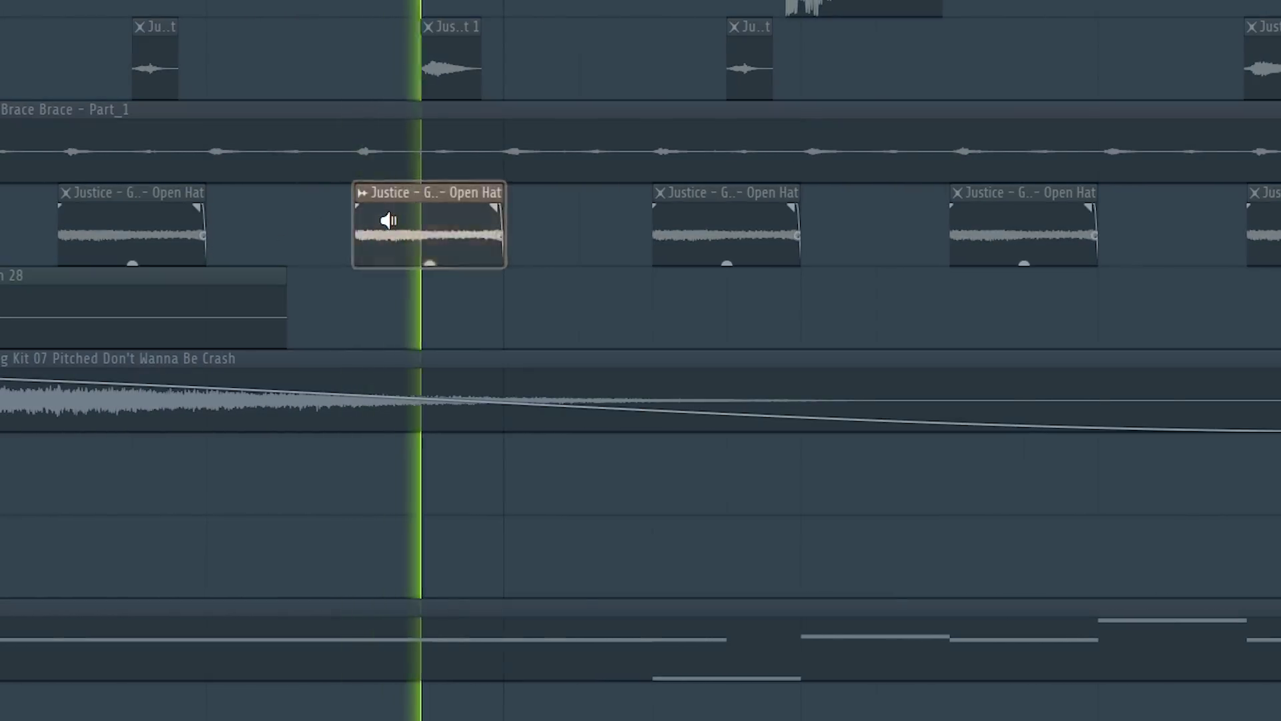
Play the following Charly and Moar sub section and examine the Cubik, Stab and strings clips beneath it
scroll(261, 240, down, 5)
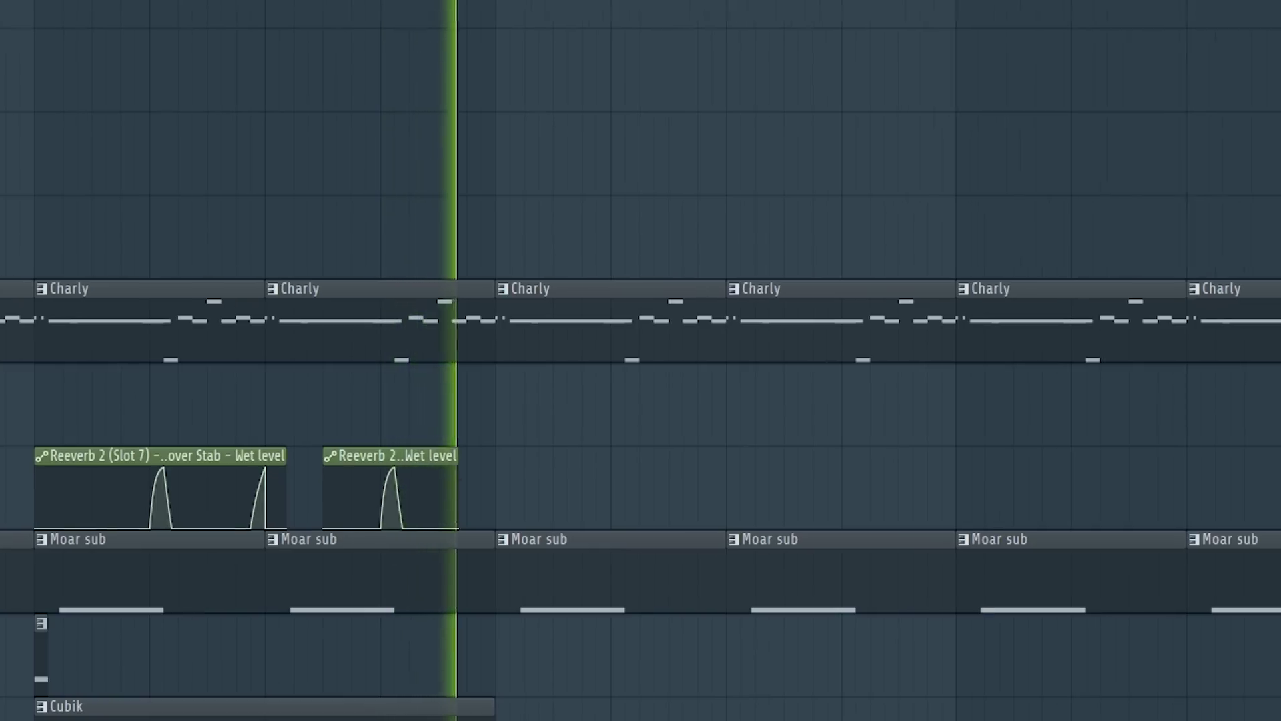
scroll(373, 360, down, 3)
scroll(547, 360, down, 4)
scroll(547, 361, up, 3)
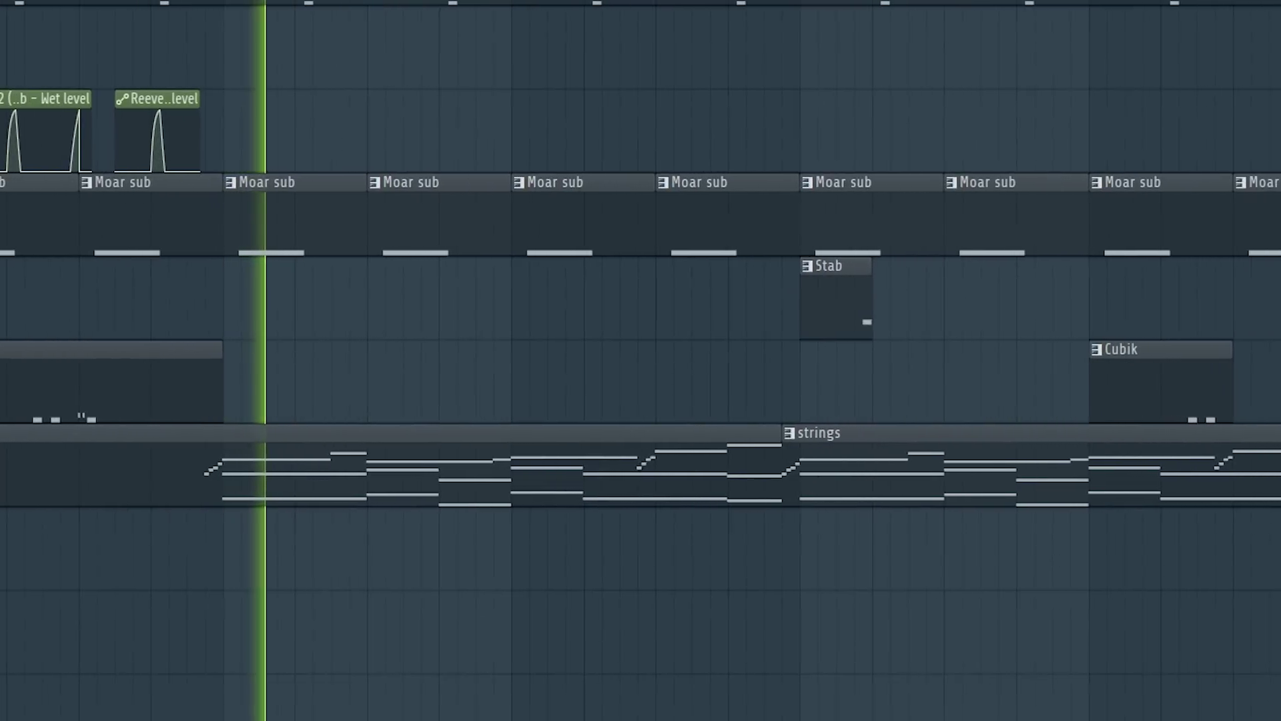
scroll(437, 32, down, 1)
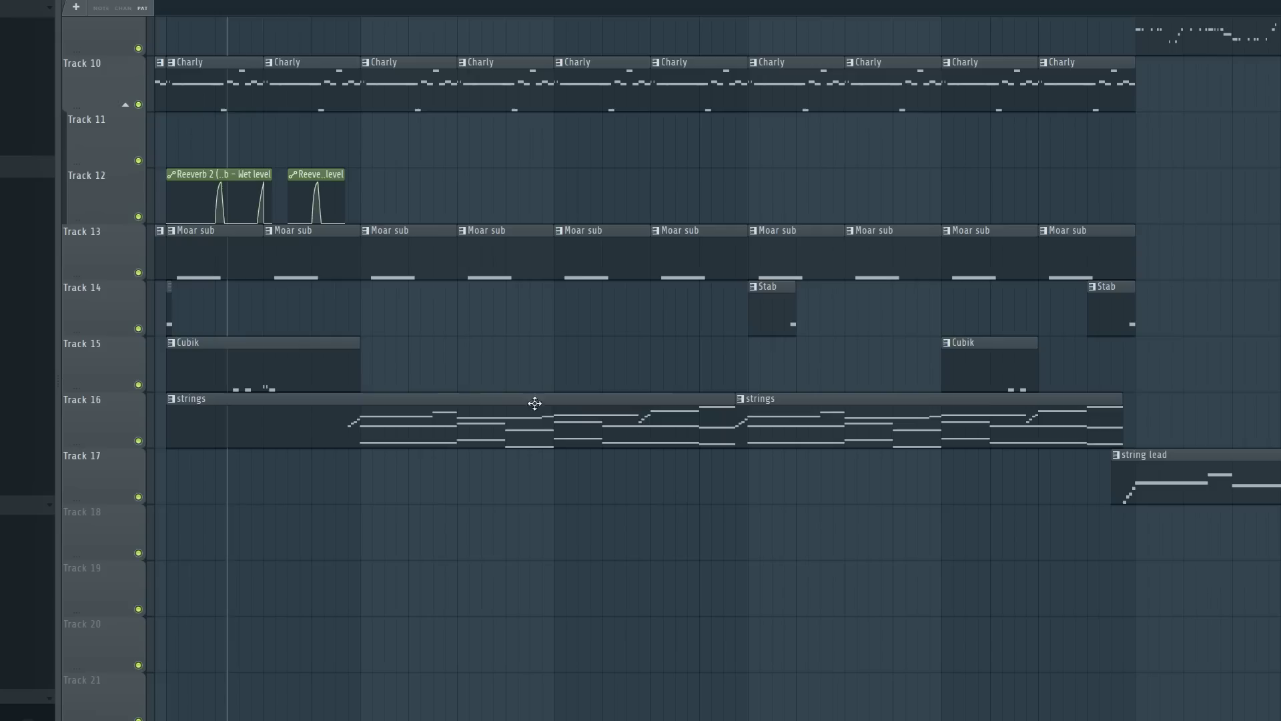
Open the strings pattern in the piano roll and bring its full chord and melody notes into view
double_click(532, 403)
scroll(249, 80, down, 4)
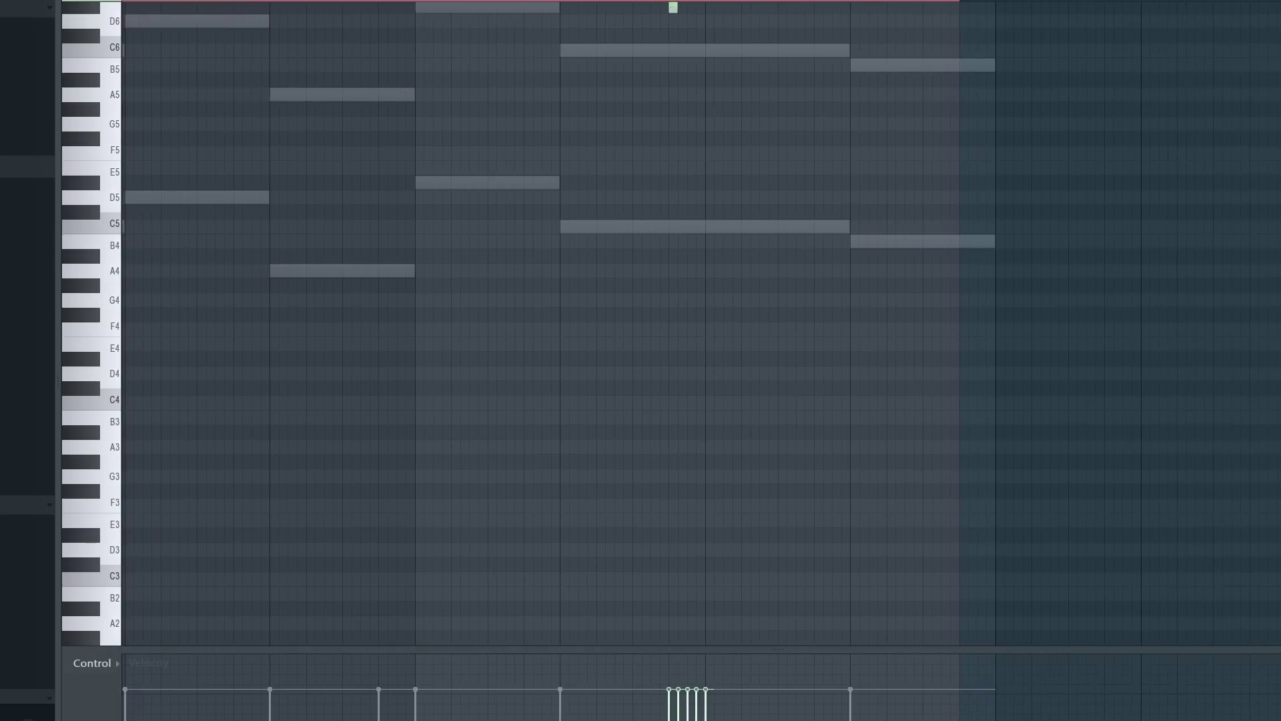
scroll(380, 38, up, 5)
right_click(482, 150)
scroll(449, 26, down, 3)
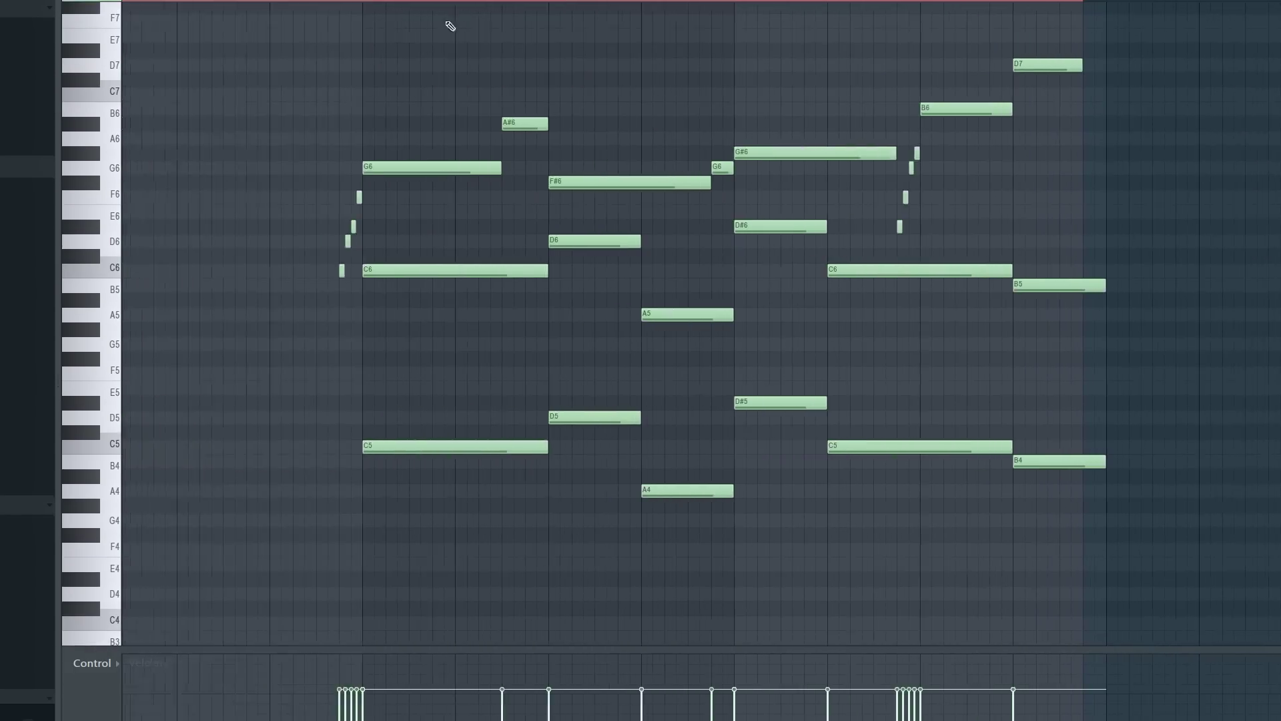
Clear the time selection in the strings piano roll and play through its layered chords and melody up to bar 13
click(567, 1)
key(space)
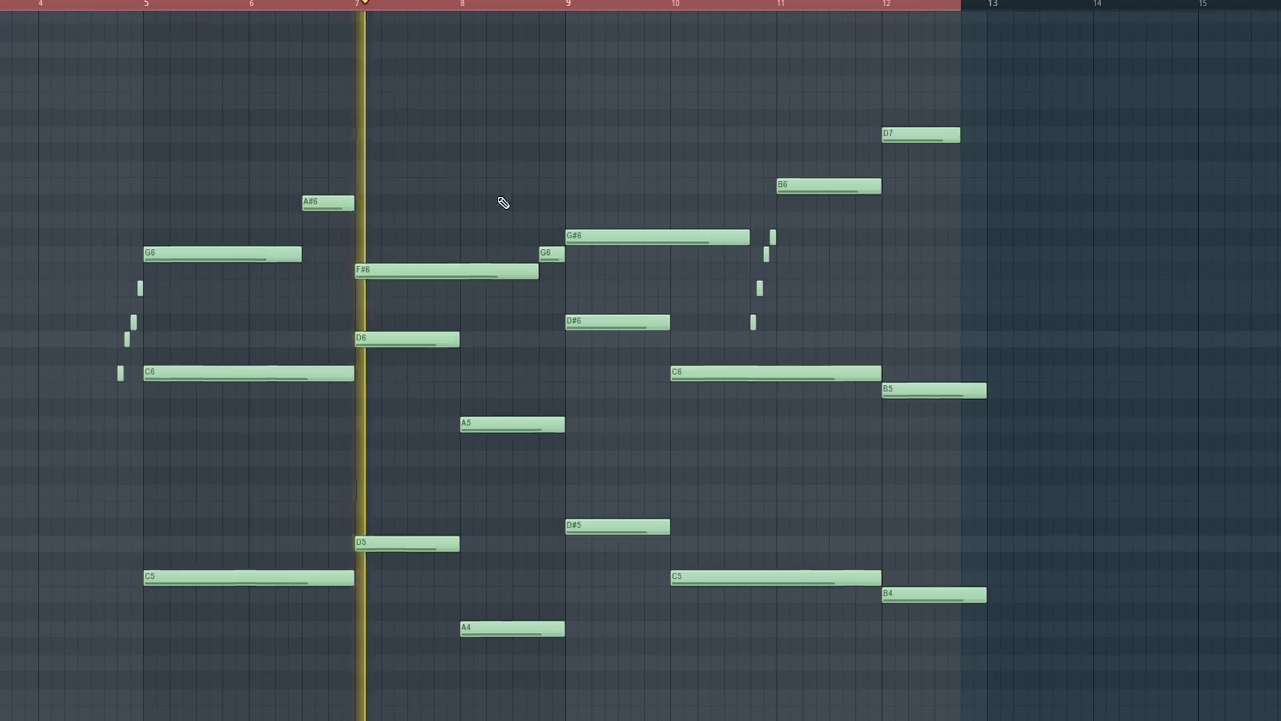
scroll(499, 200, up, 3)
key(ctrl+d)
scroll(560, 261, down, 3)
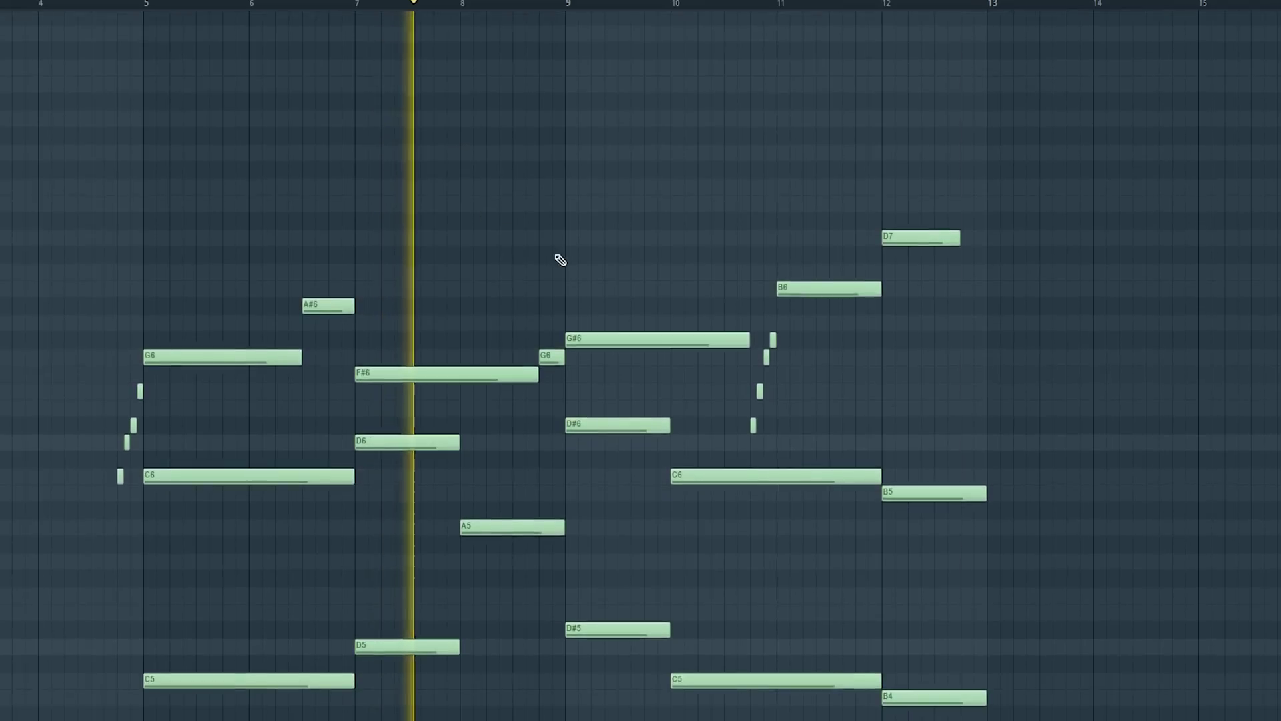
scroll(627, 278, up, 4)
drag(628, 280, 446, 263)
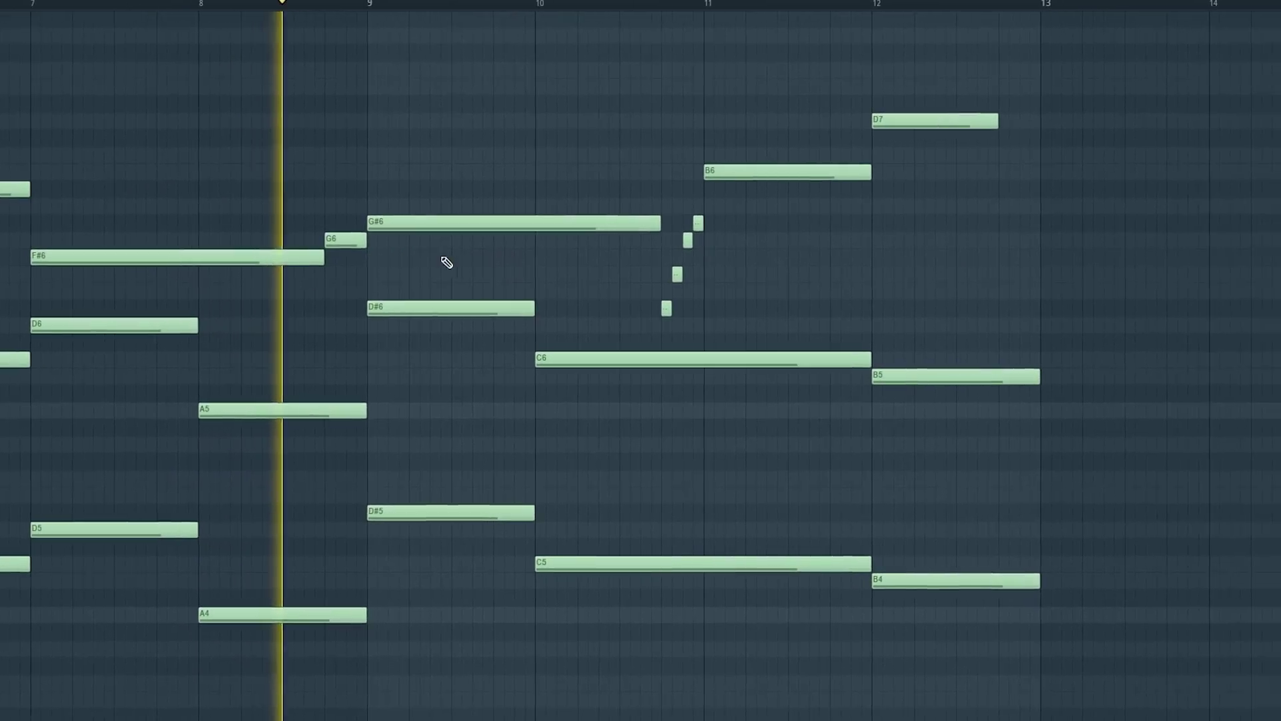
drag(448, 180, 431, 221)
scroll(430, 207, down, 2)
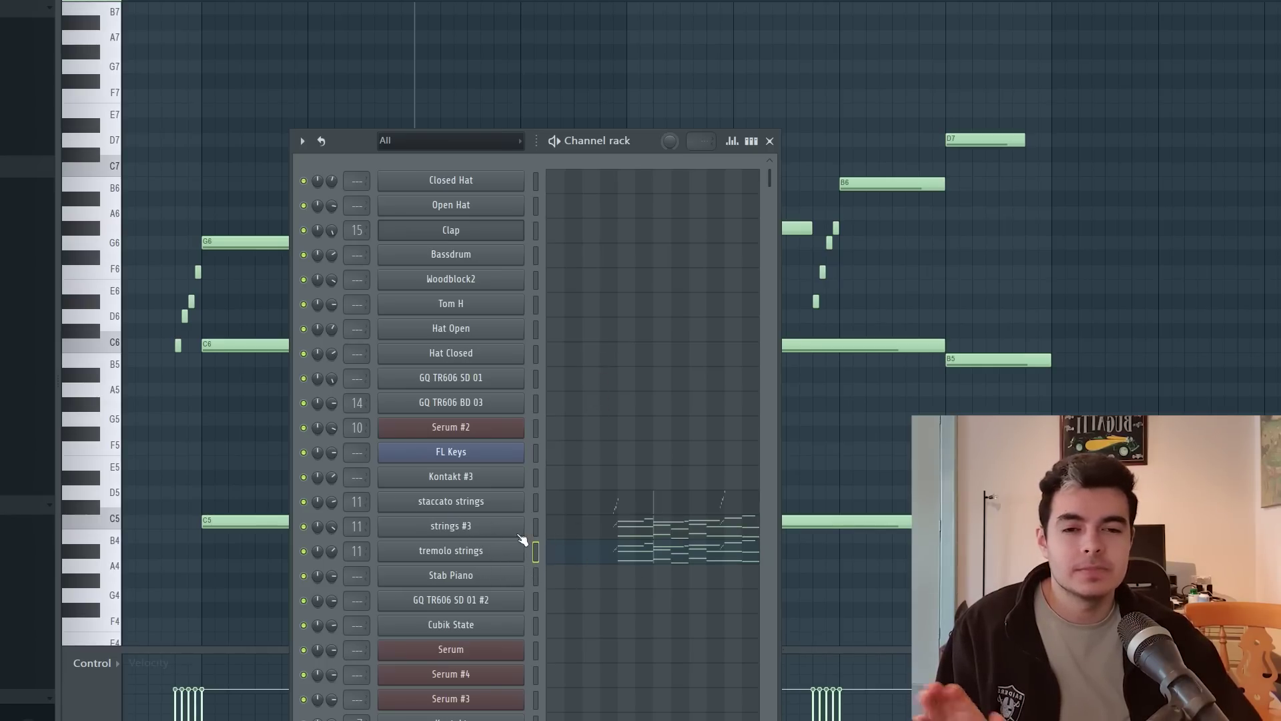
Mute the strings #3 channel and play the strings pattern from bar 5 to hear the other string layers
scroll(612, 552, down, 3)
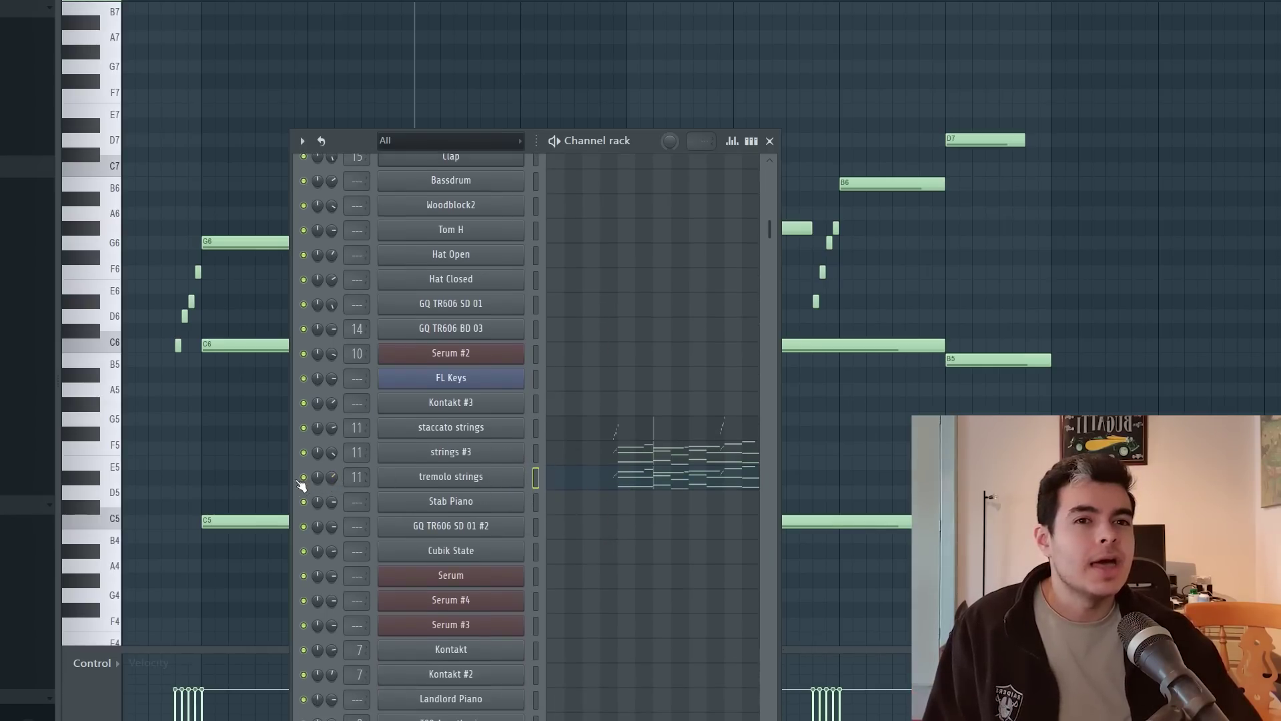
click(202, 3)
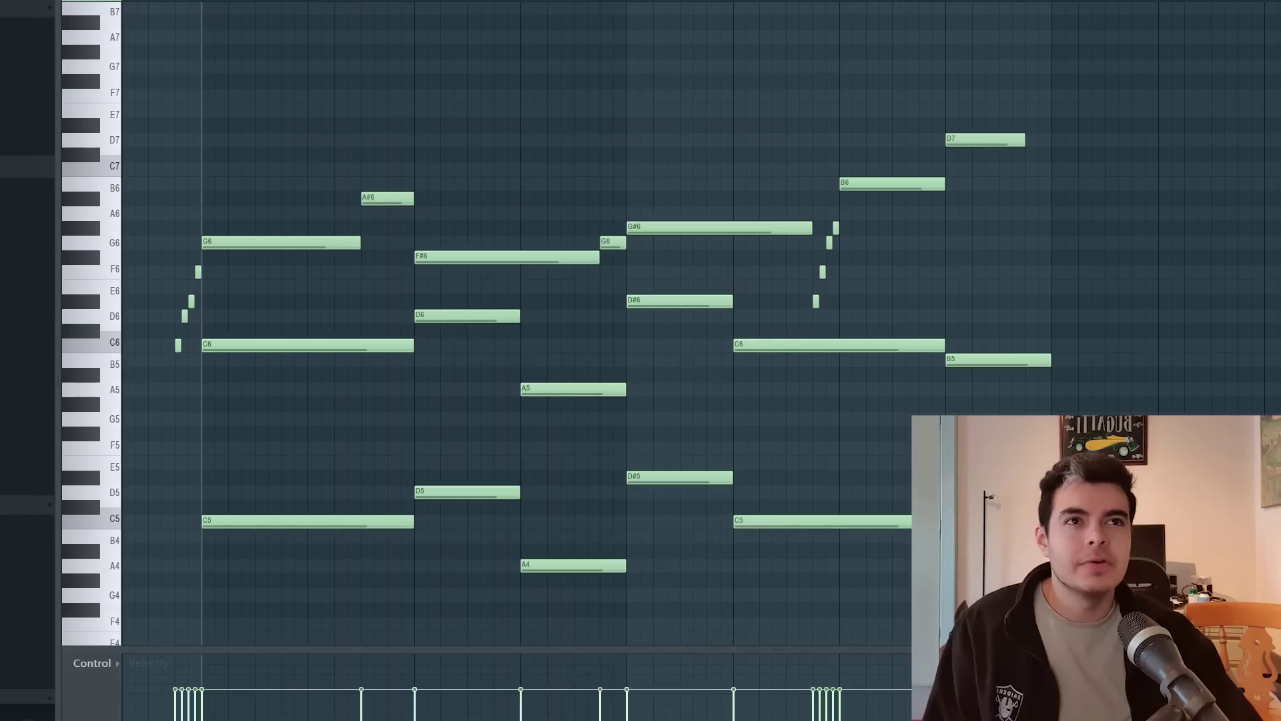
key(F6)
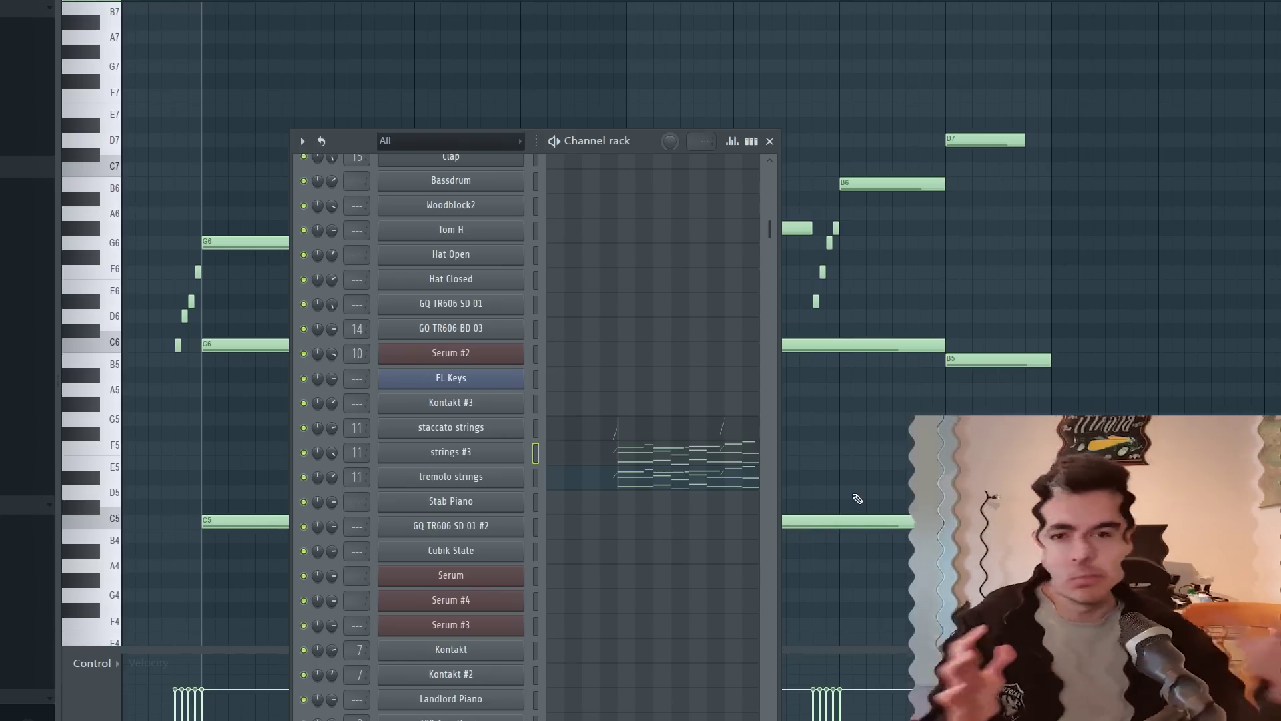
click(304, 453)
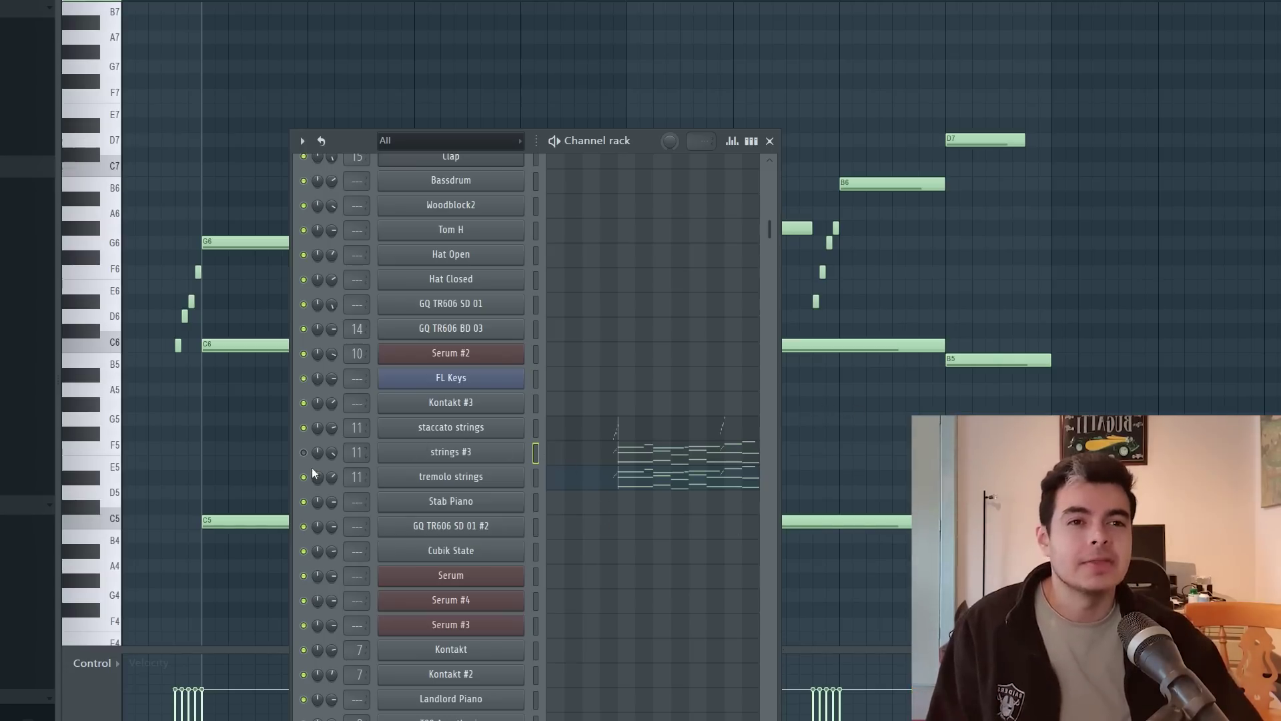
key(space)
key(space)
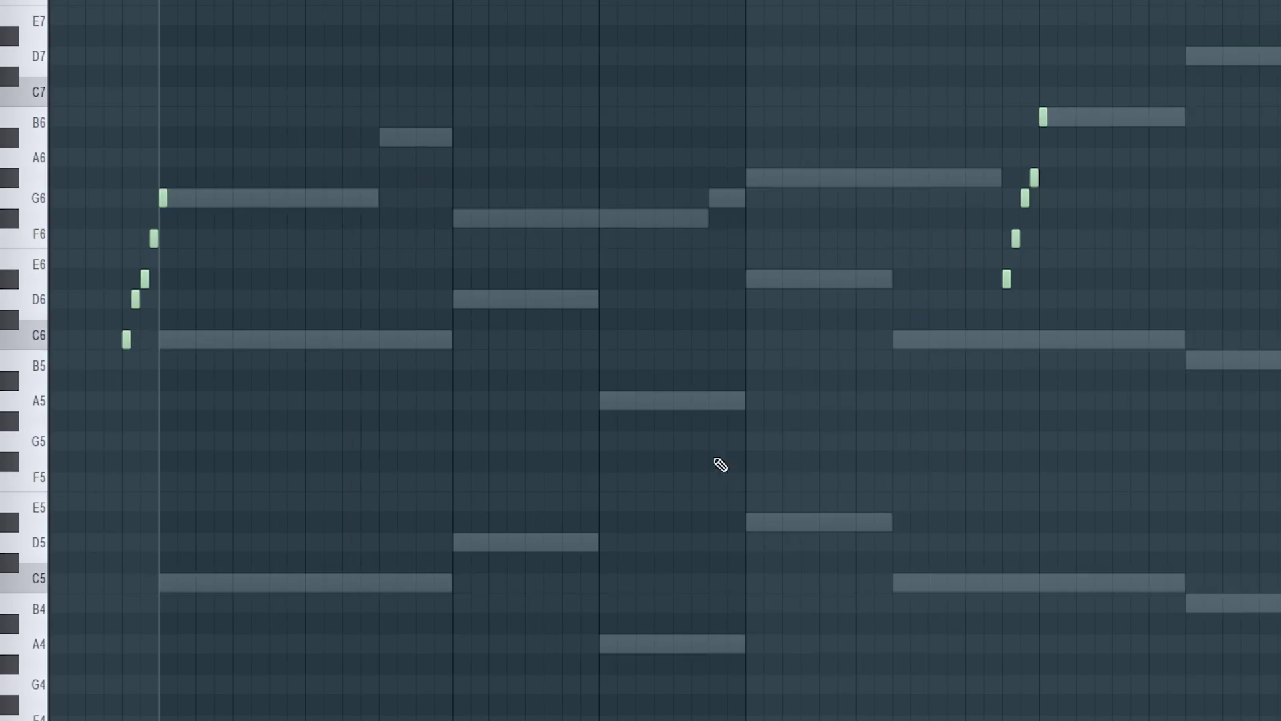
Examine and play the staccato strings' rising run C6, D6, D#6, F6, G6 leading into bar 5
scroll(158, 244, up, 4)
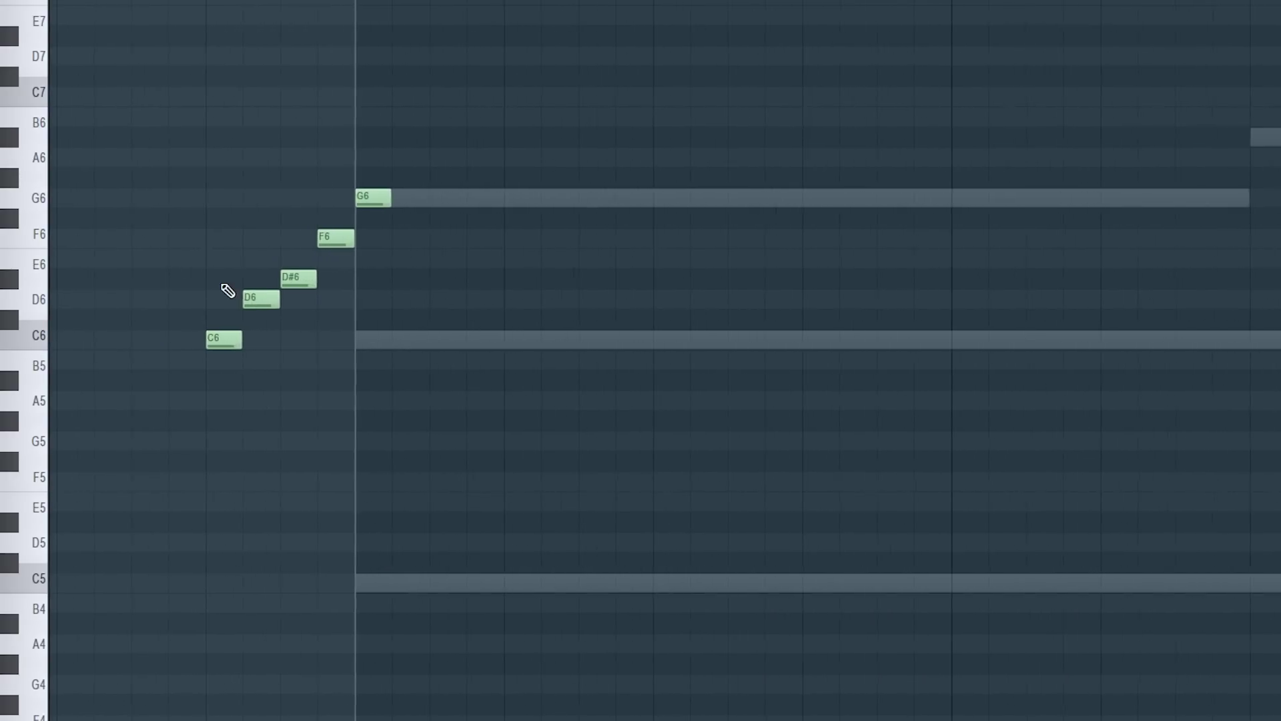
click(235, 273)
drag(235, 274, 340, 233)
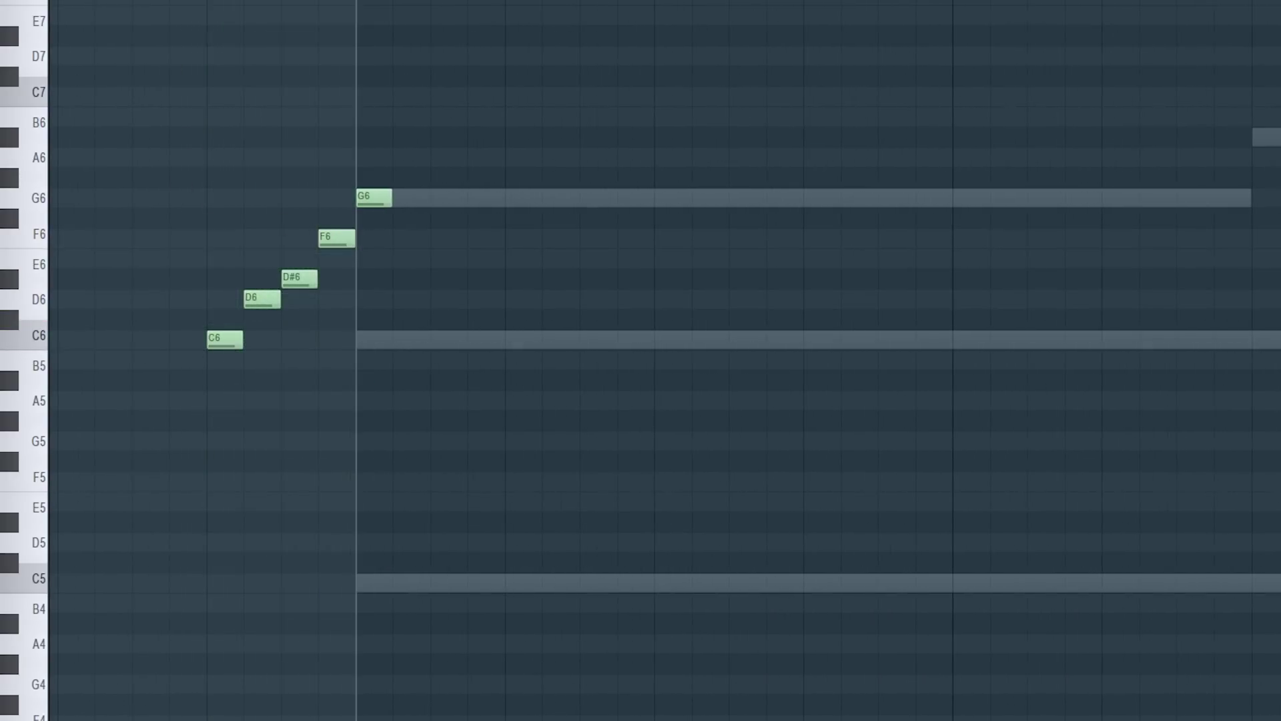
alt+right_click(534, 217)
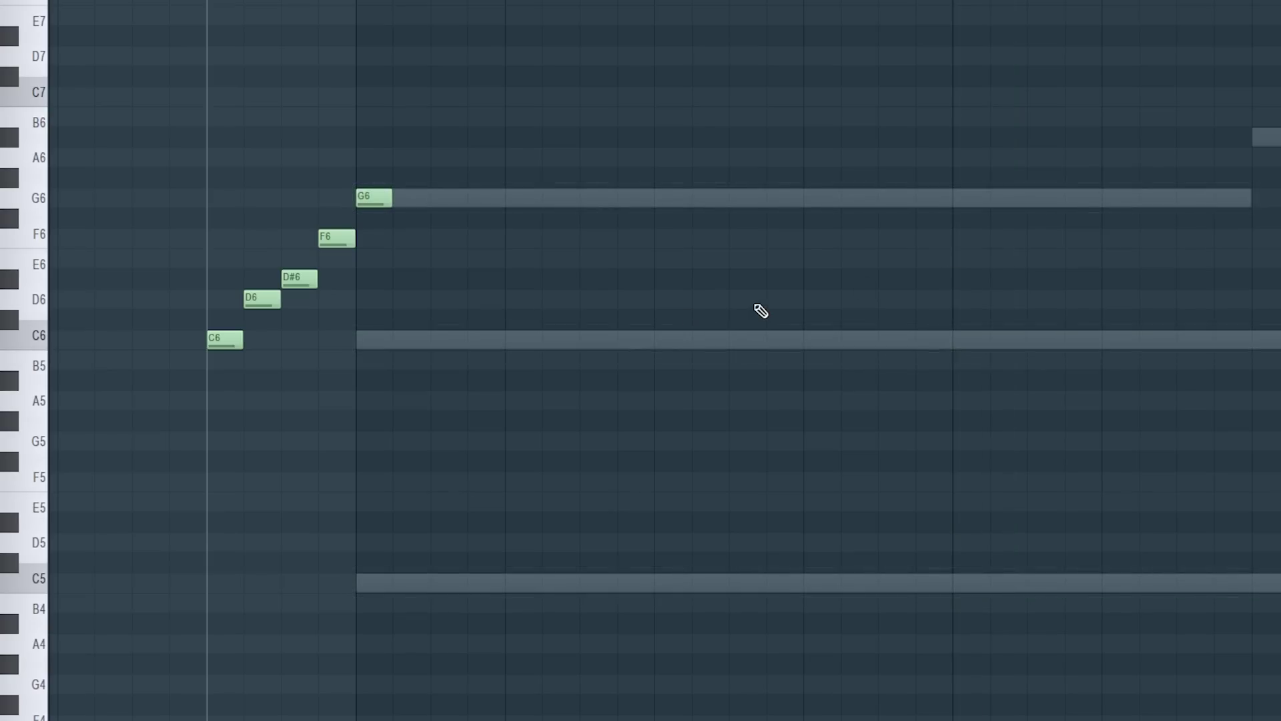
drag(214, 231, 364, 179)
key(space)
scroll(215, 219, down, 3)
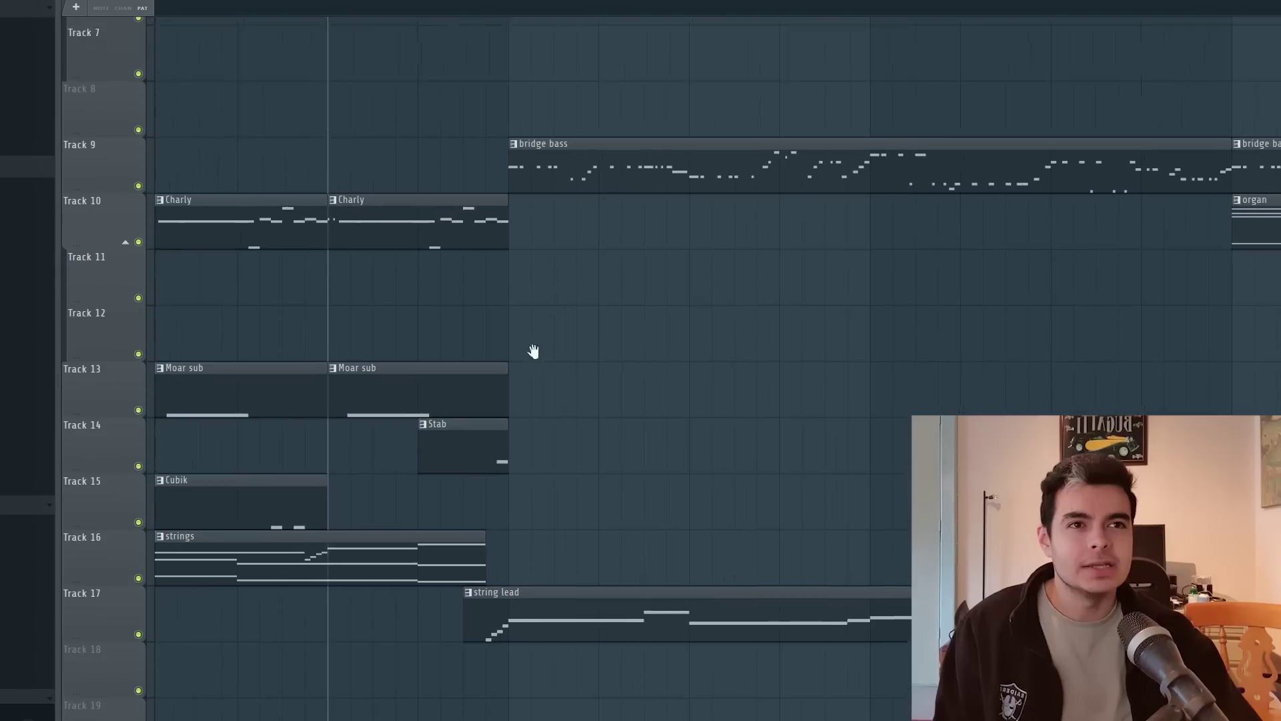
Play the bridge section and examine how the bridge bass, organ and string lead clips are arranged
scroll(473, 186, up, 3)
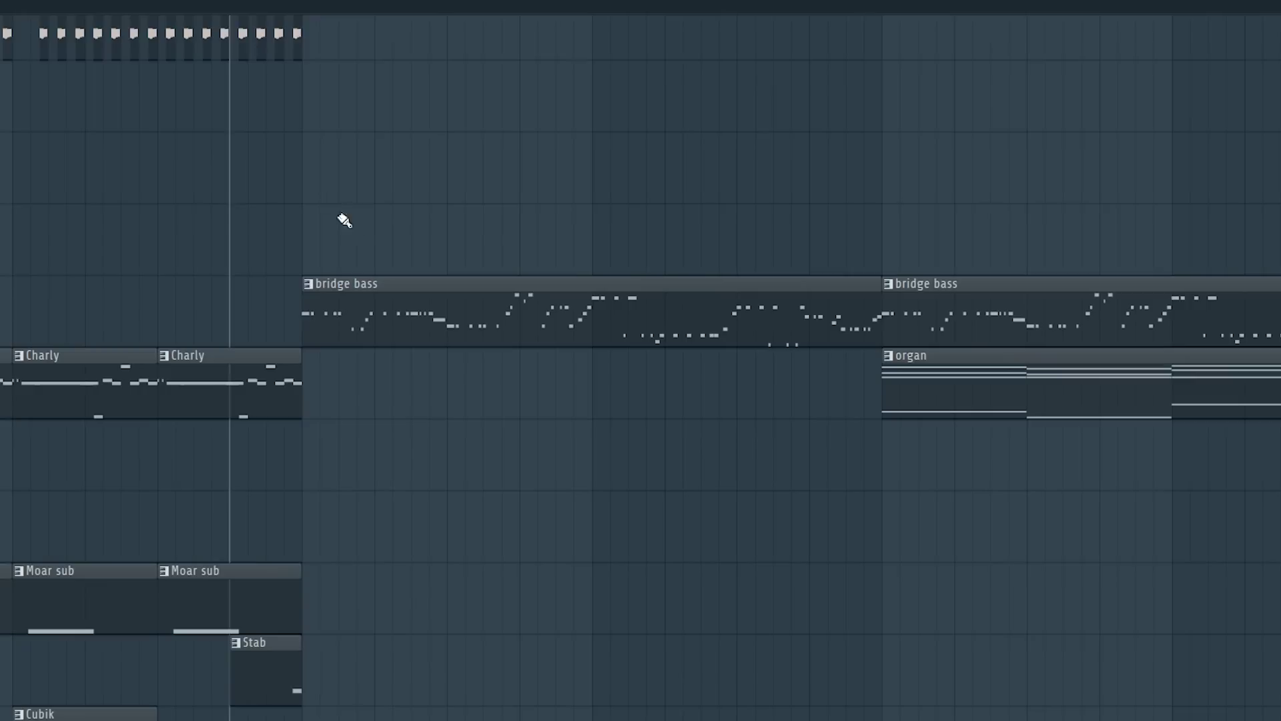
scroll(347, 284, down, 5)
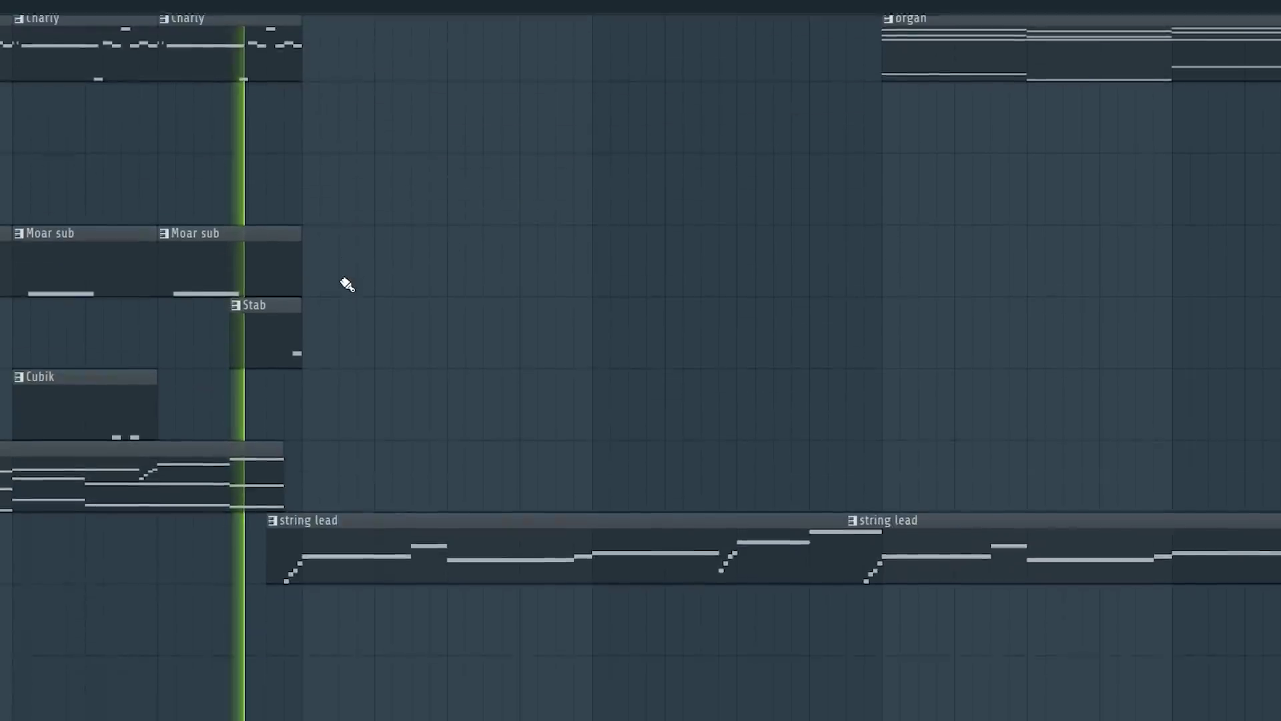
scroll(354, 280, up, 3)
scroll(375, 294, up, 2)
scroll(434, 314, down, 3)
scroll(534, 344, up, 2)
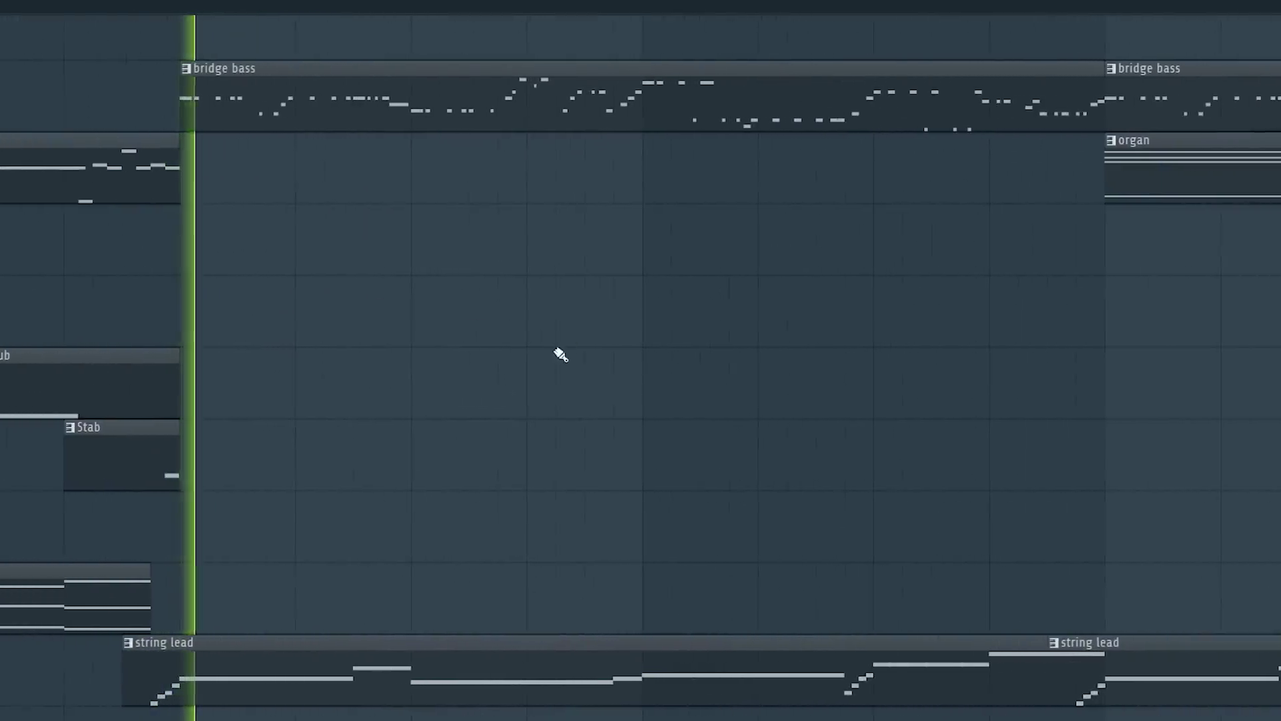
scroll(467, 374, down, 2)
scroll(453, 335, down, 1)
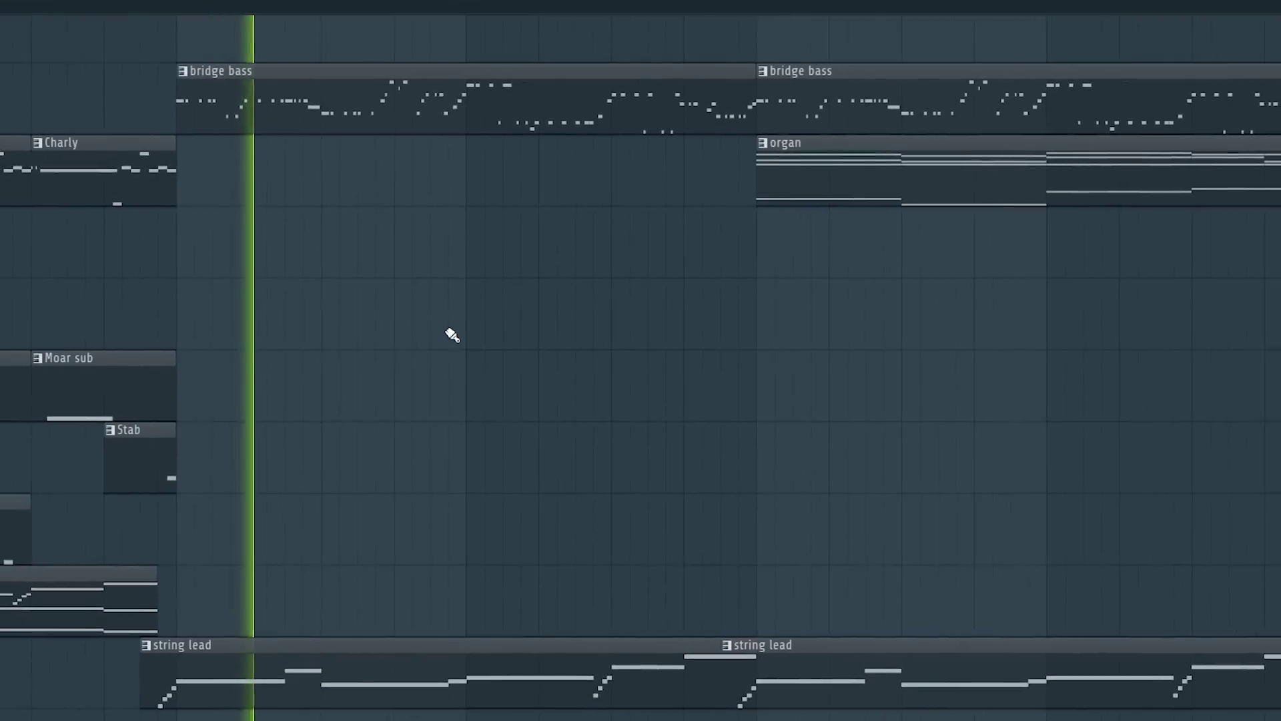
scroll(452, 335, down, 1)
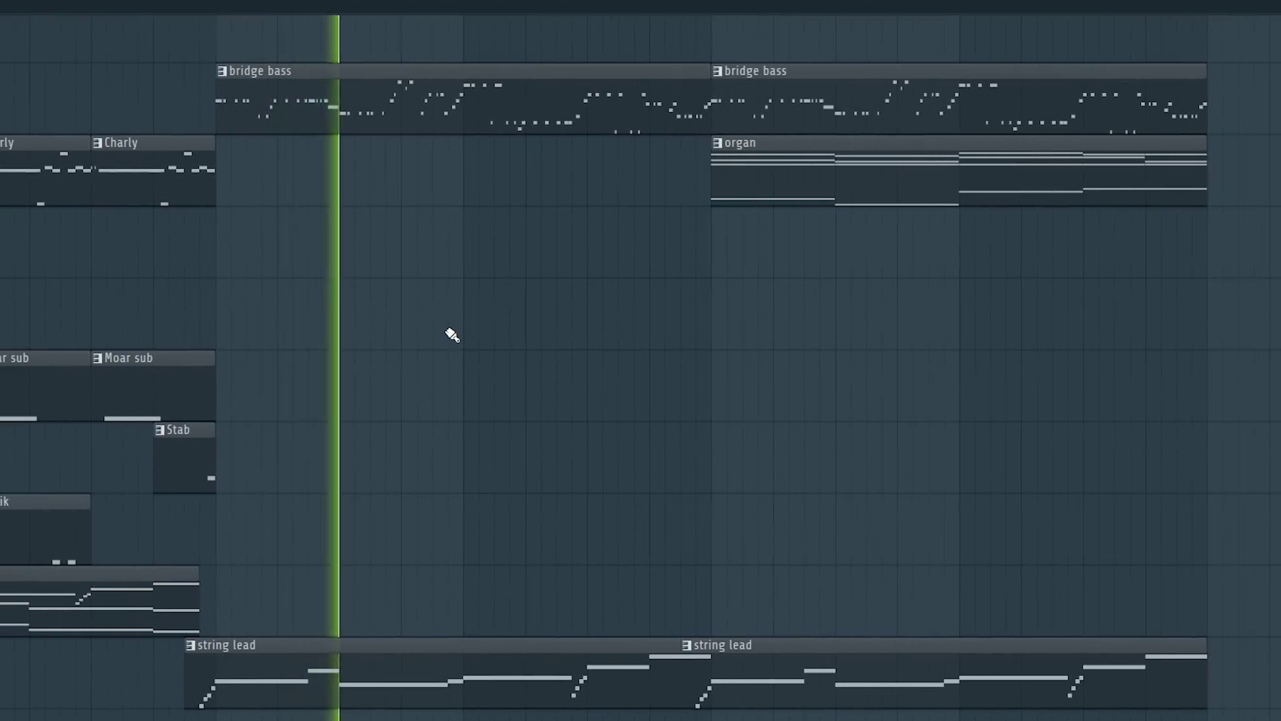
Examine the organ pattern's sustained chords over the bass notes C4, G#3, F4 and G4, and audition the opening C chord
scroll(452, 335, down, 2)
scroll(453, 333, up, 1)
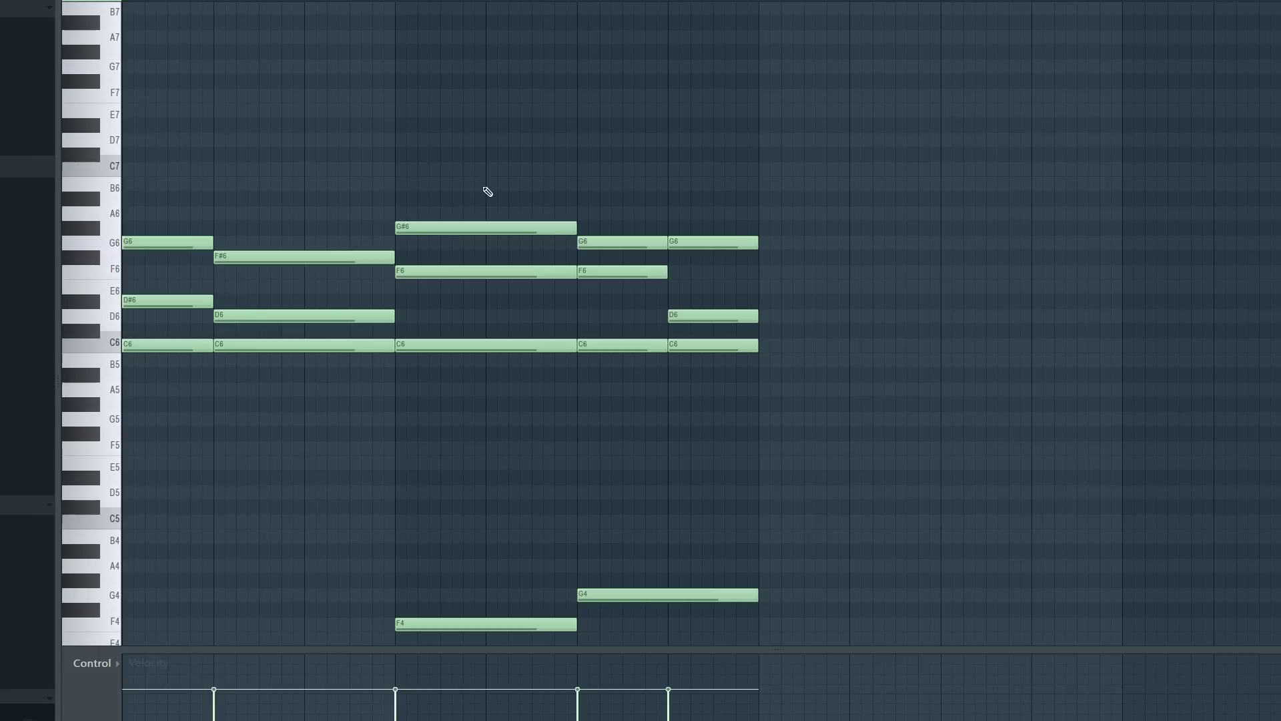
ctrl+scroll(251, 289, up, 3)
scroll(263, 307, down, 8)
scroll(231, 294, up, 3)
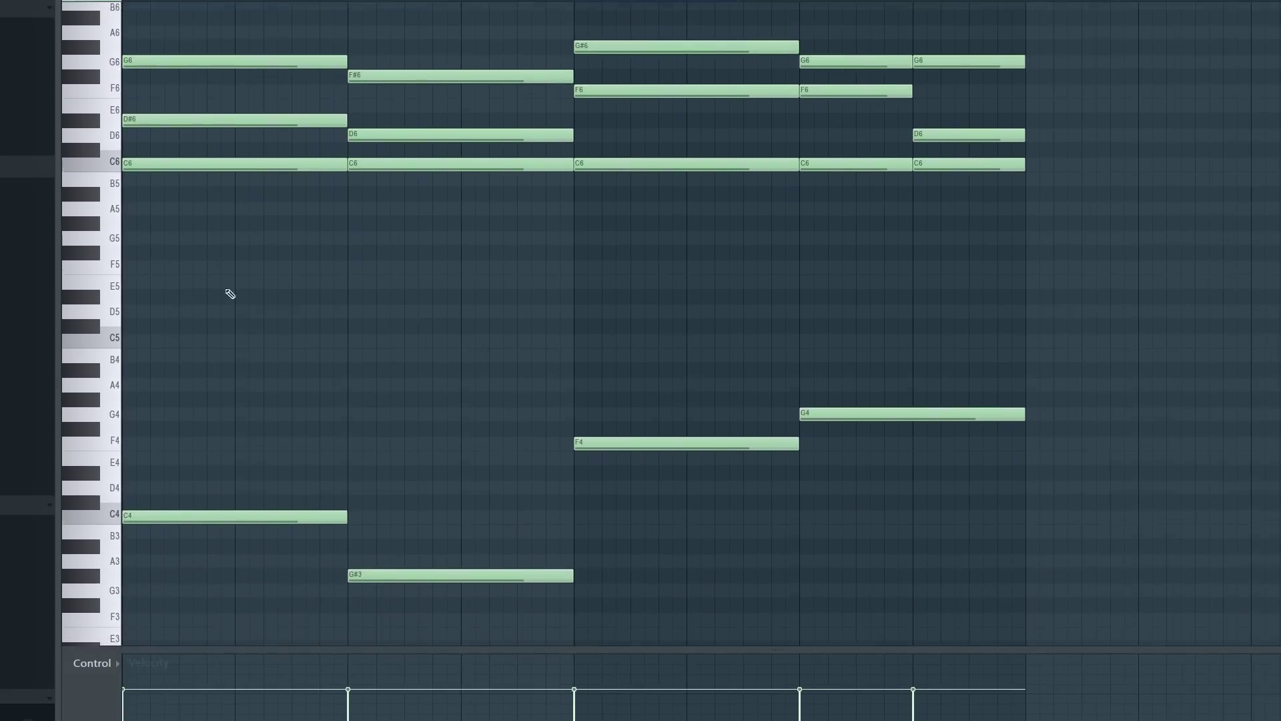
alt+right_click(249, 224)
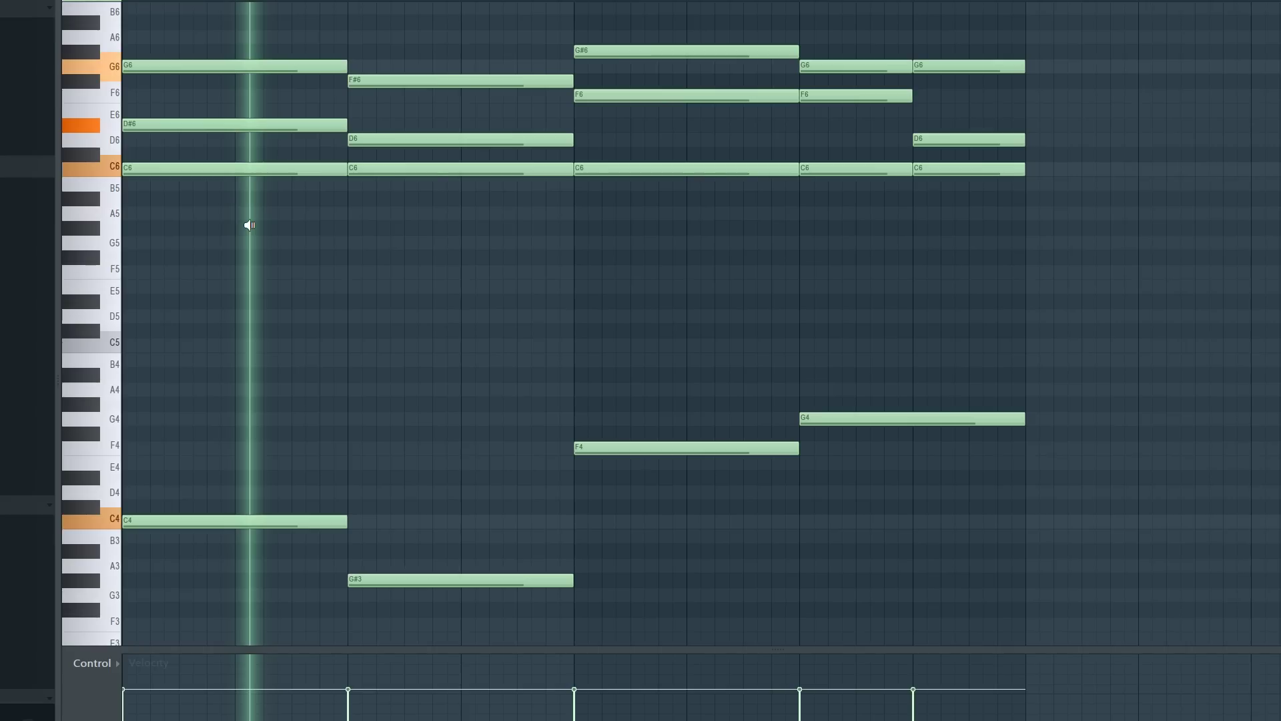
drag(250, 224, 454, 260)
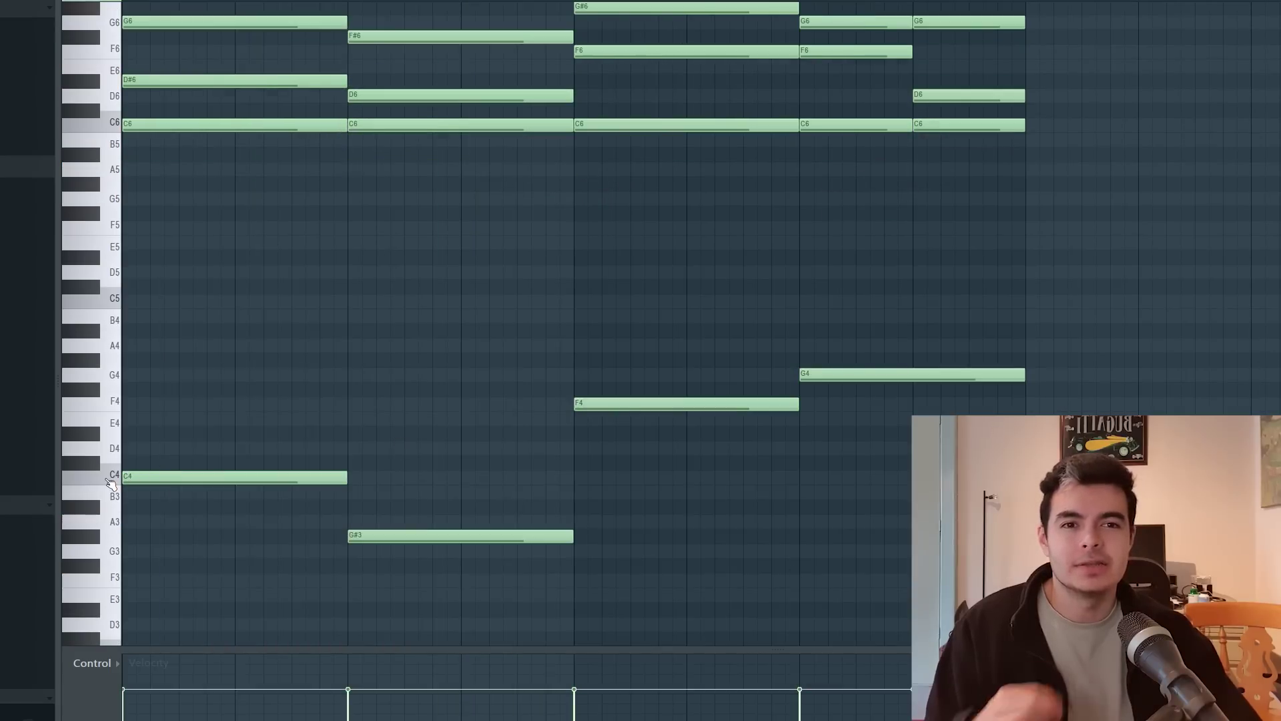
click(111, 482)
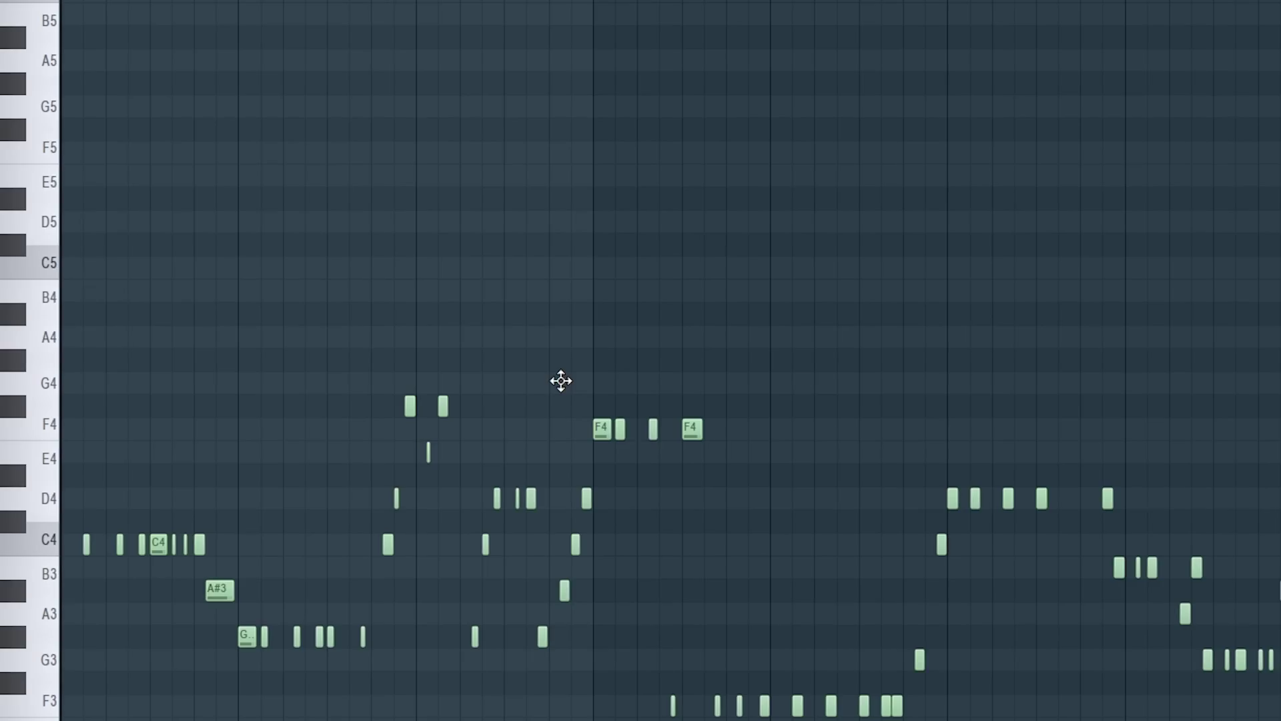
Examine the bridge bass pattern in the piano roll, following its main notes from C4 to G#3, F4 and D4
scroll(560, 380, left, 3)
scroll(566, 366, down, 5)
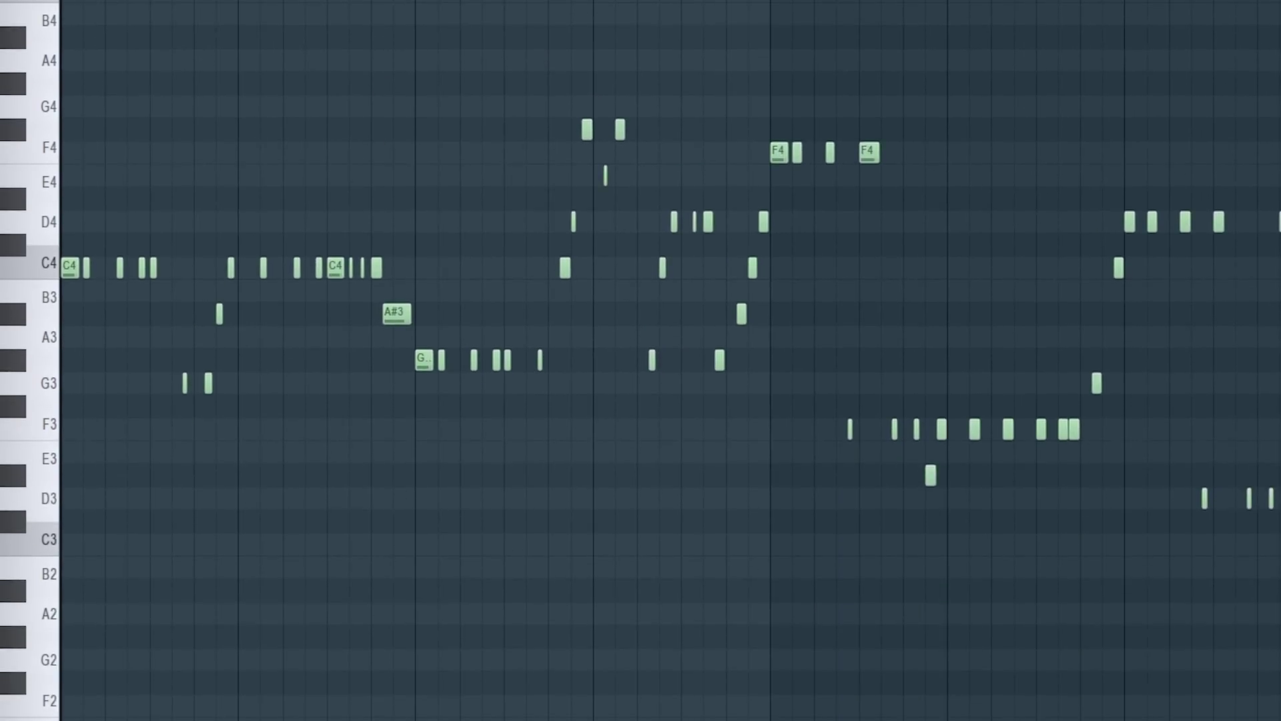
ctrl+scroll(74, 37, up, 3)
scroll(689, 166, up, 2)
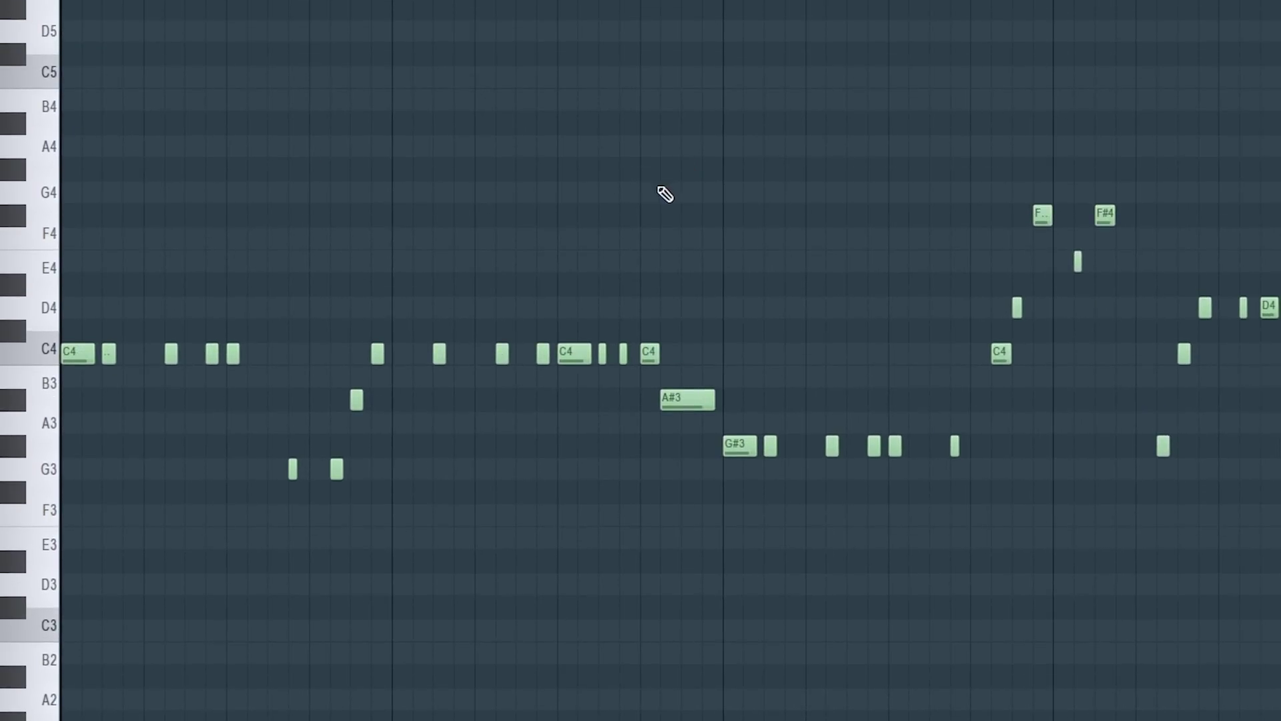
click(39, 354)
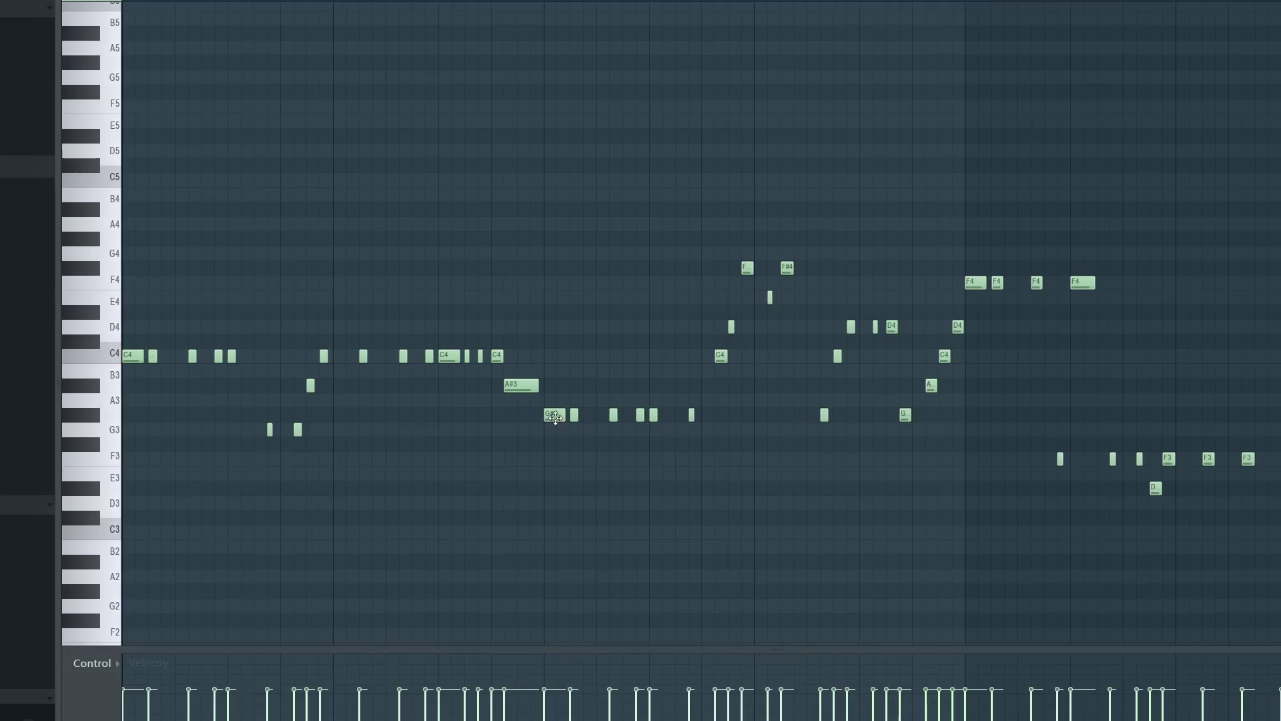
drag(1220, 343, 715, 354)
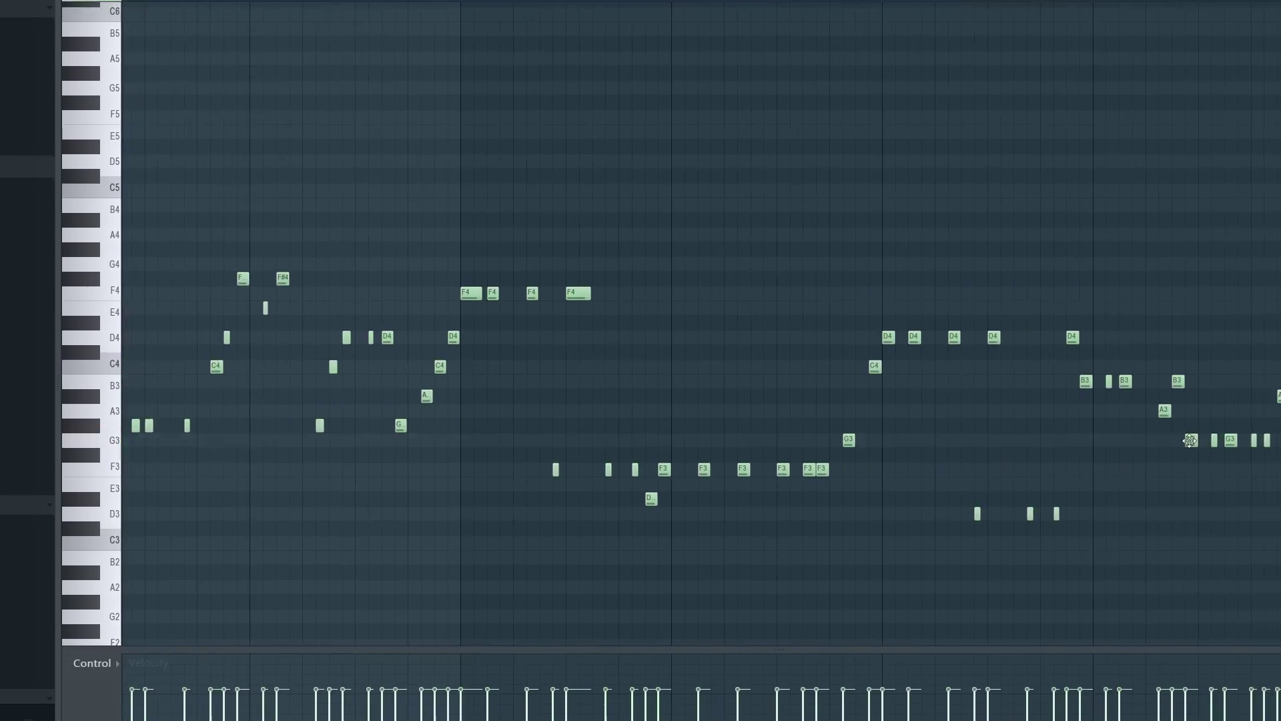
Examine the opening C4 rhythm of the bridge bass and its G3 and A#3 notes
ctrl+scroll(734, 373, down, 2)
ctrl+scroll(189, 277, up, 2)
scroll(151, 402, down, 1)
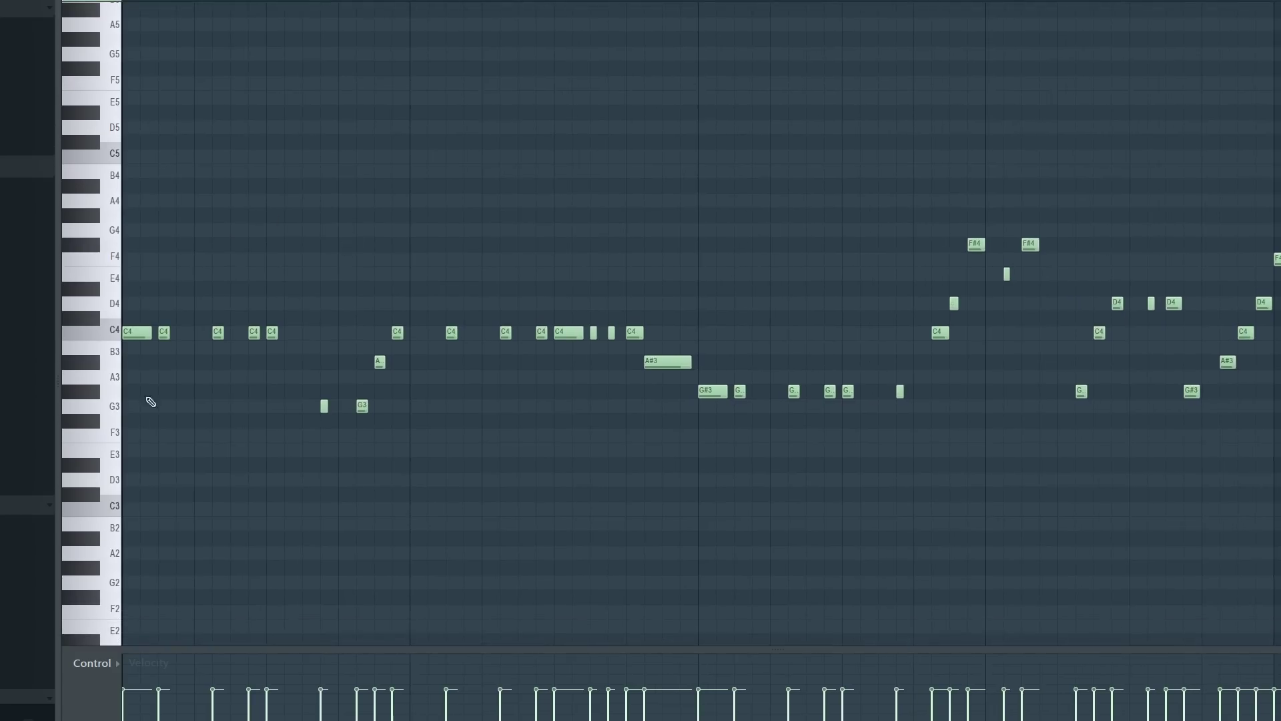
ctrl+scroll(160, 271, up, 2)
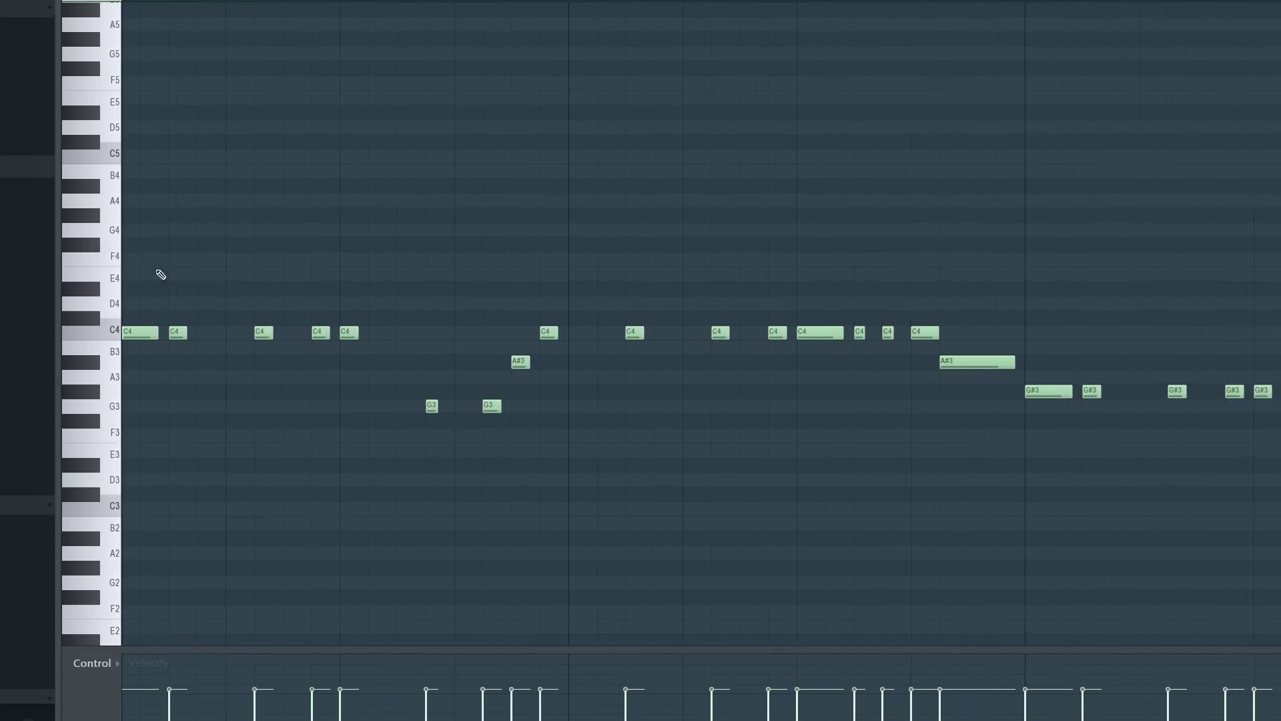
drag(550, 337, 278, 357)
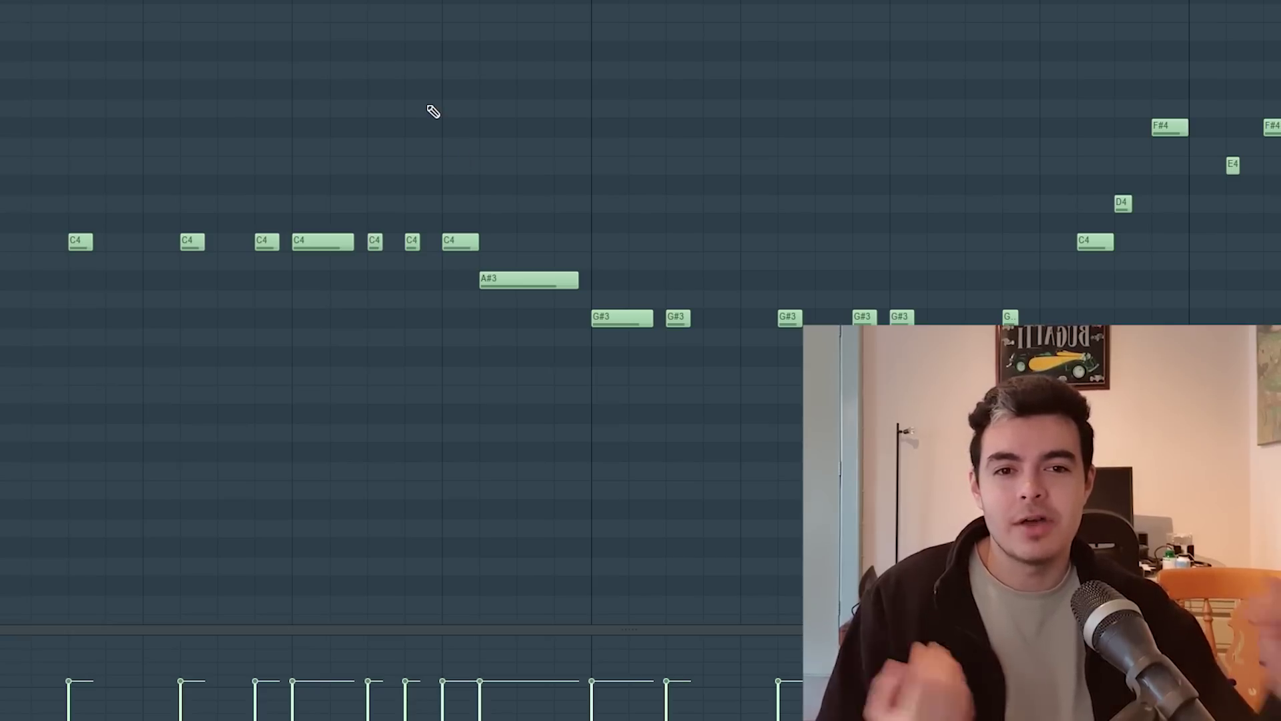
drag(428, 200, 332, 187)
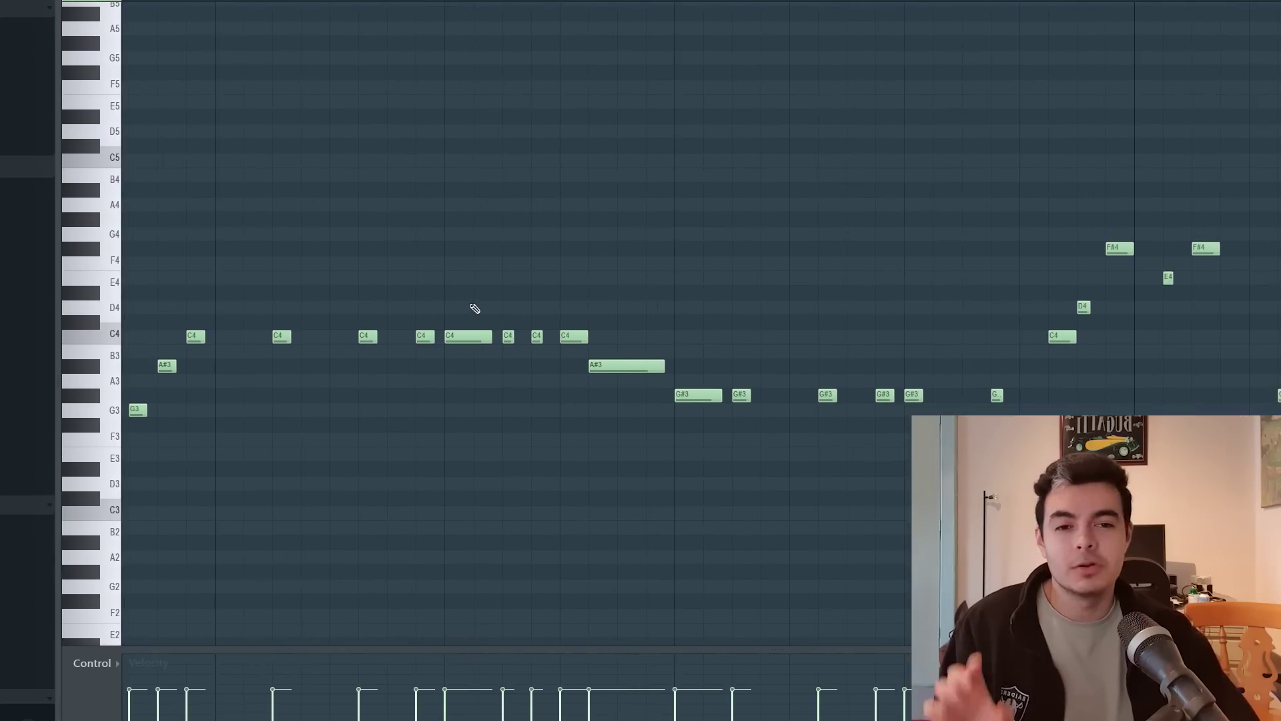
Audition the bridge bass passing note A#3 that leads from C4 down to G#3
alt+right_click(473, 277)
alt+right_click(699, 323)
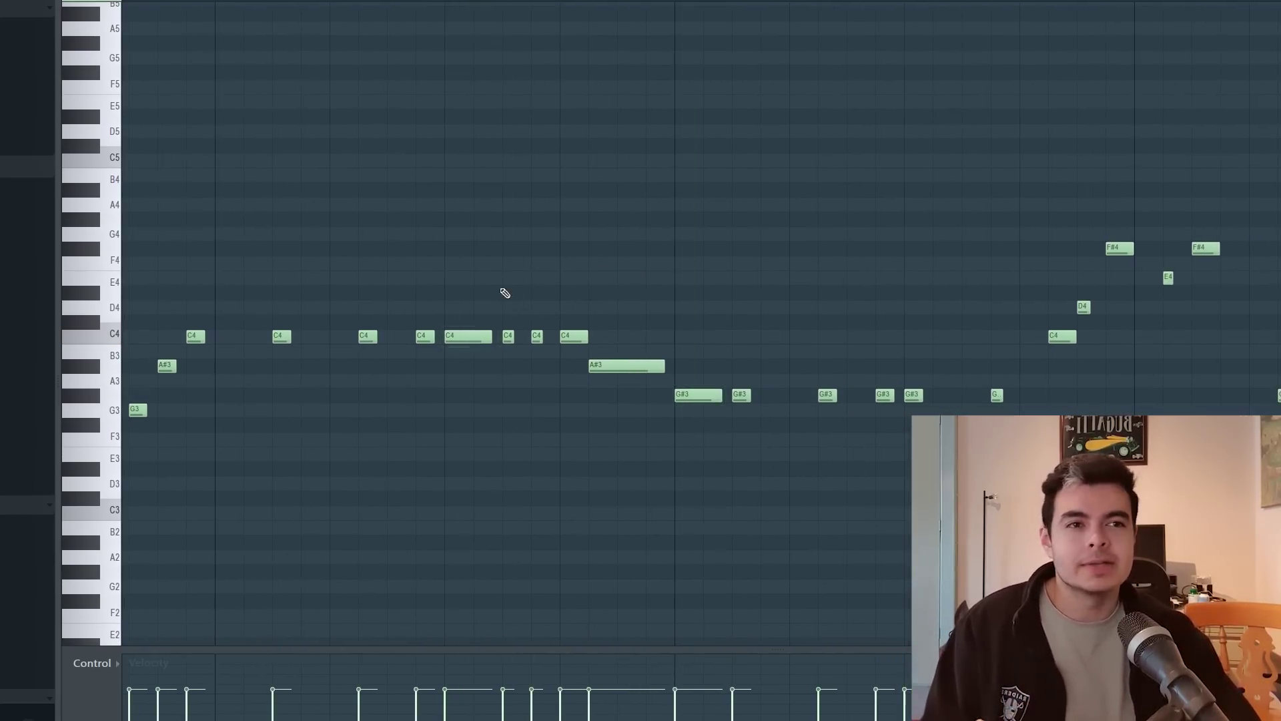
click(571, 305)
click(631, 318)
click(704, 342)
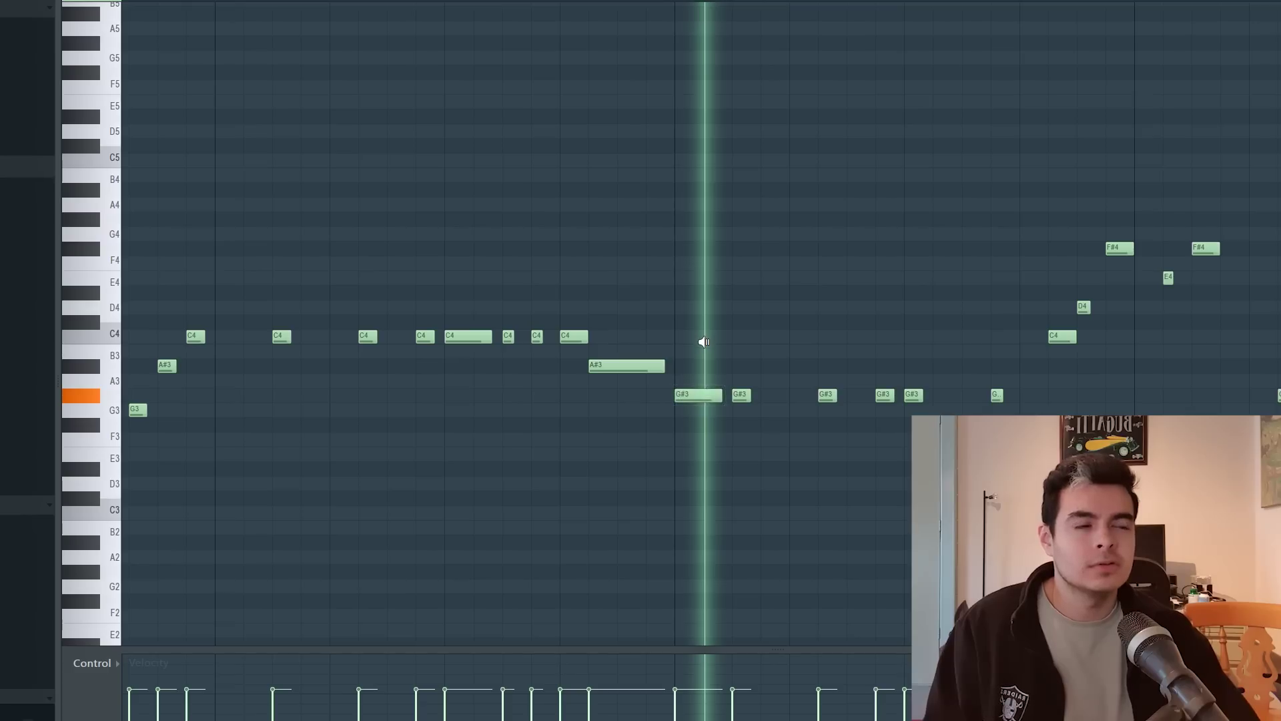
Examine and audition the bridge bass run G#3, A#3, C4, D4 leading up to F4
drag(868, 302, 230, 306)
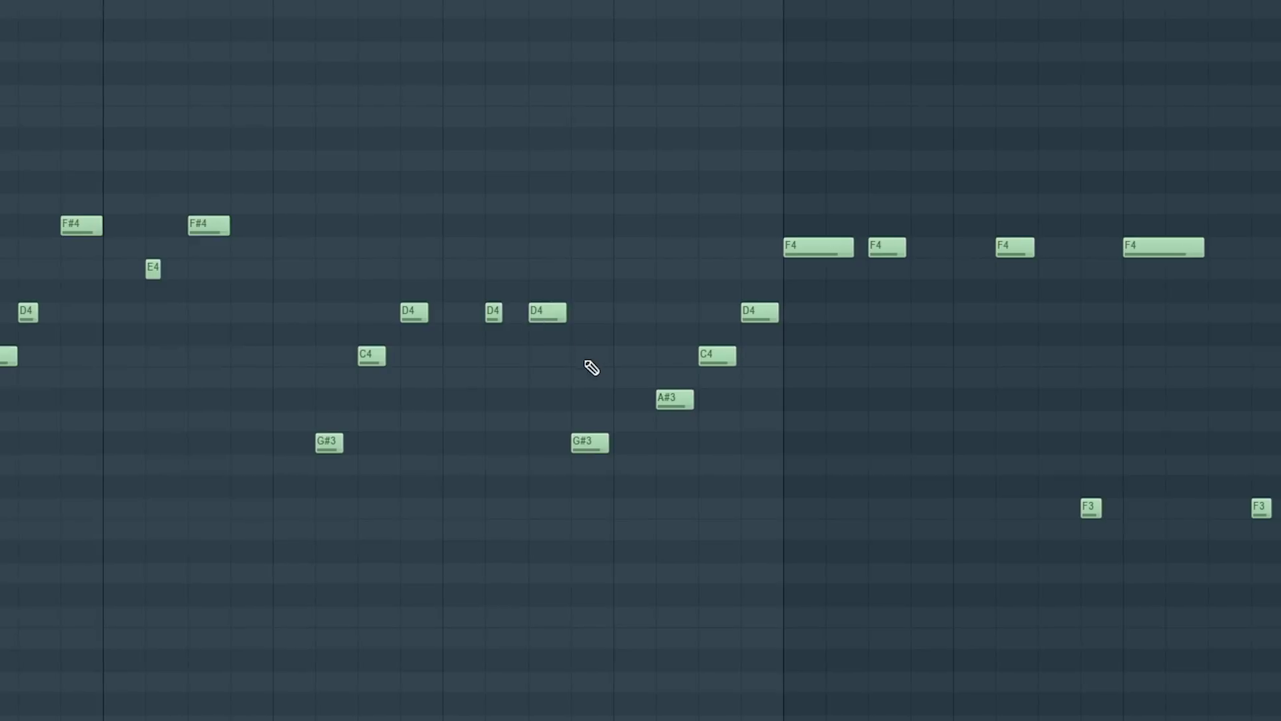
click(591, 367)
click(838, 251)
click(587, 373)
click(709, 327)
click(811, 235)
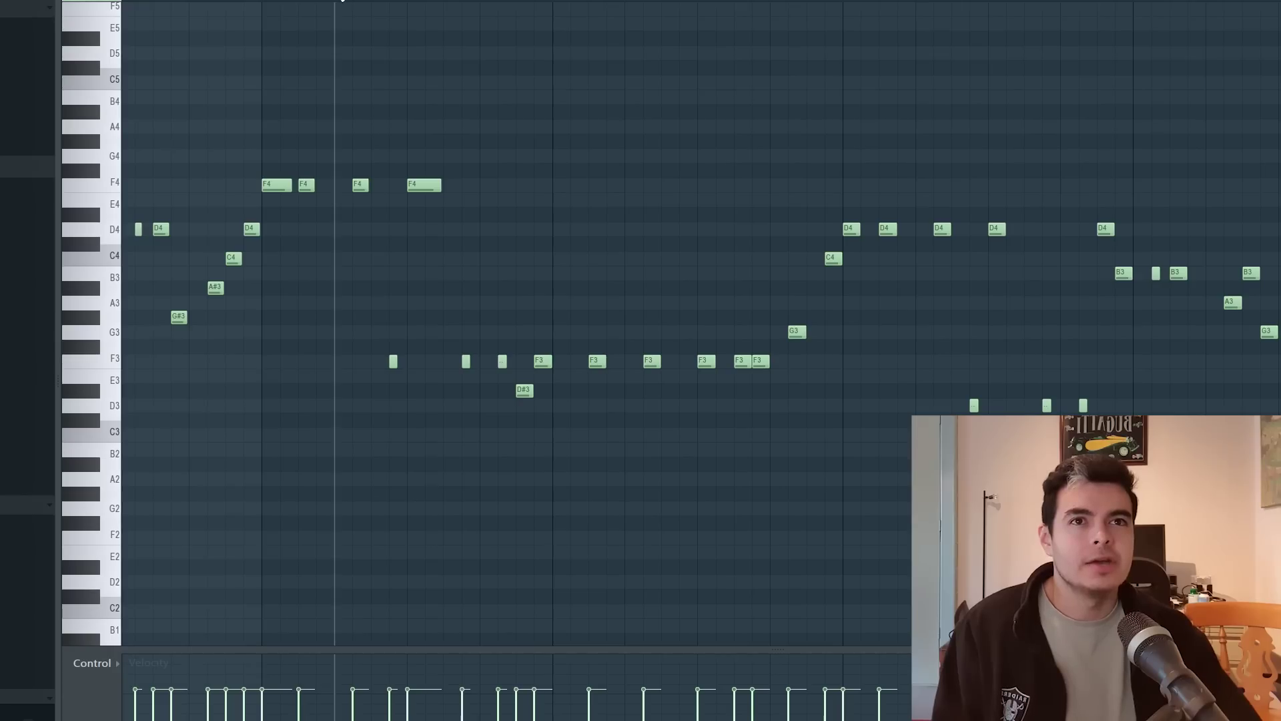
Examine the F4–F3 octave jumps in the bridge bass and play the passage alternating between D4 and D3
scroll(421, 370, up, 3)
scroll(479, 197, down, 3)
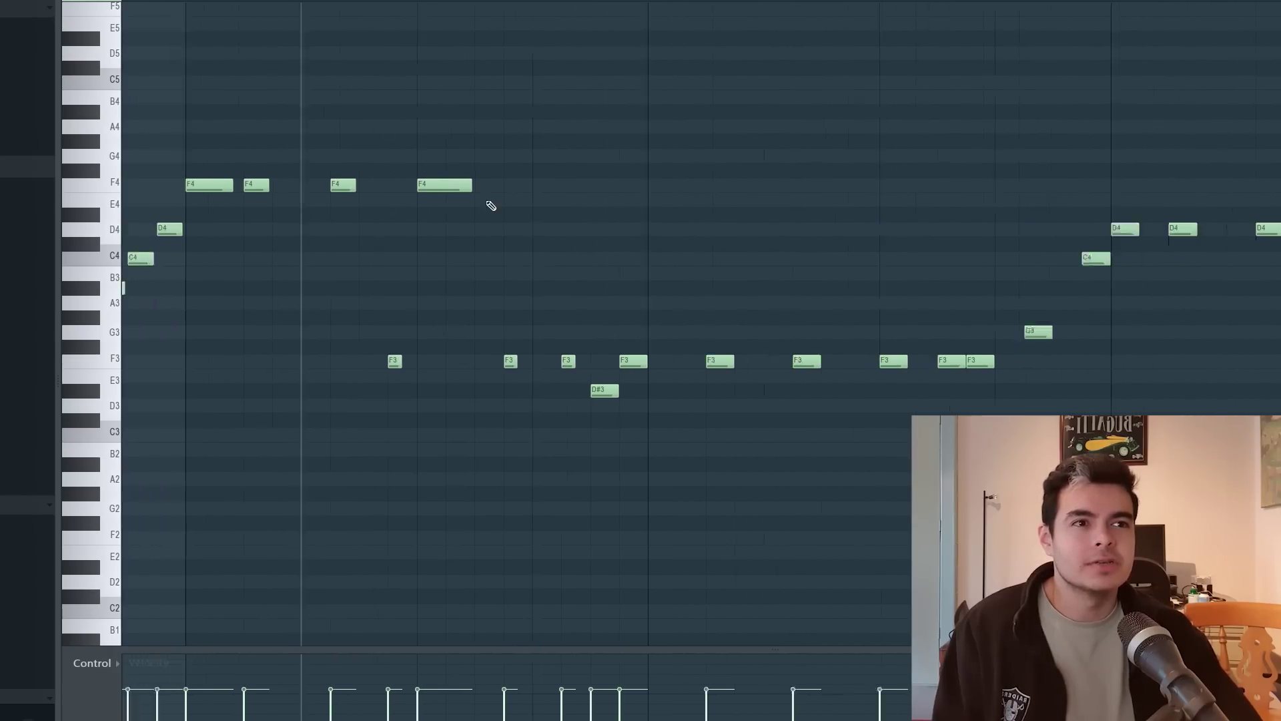
drag(761, 201, 443, 190)
scroll(889, 140, up, 3)
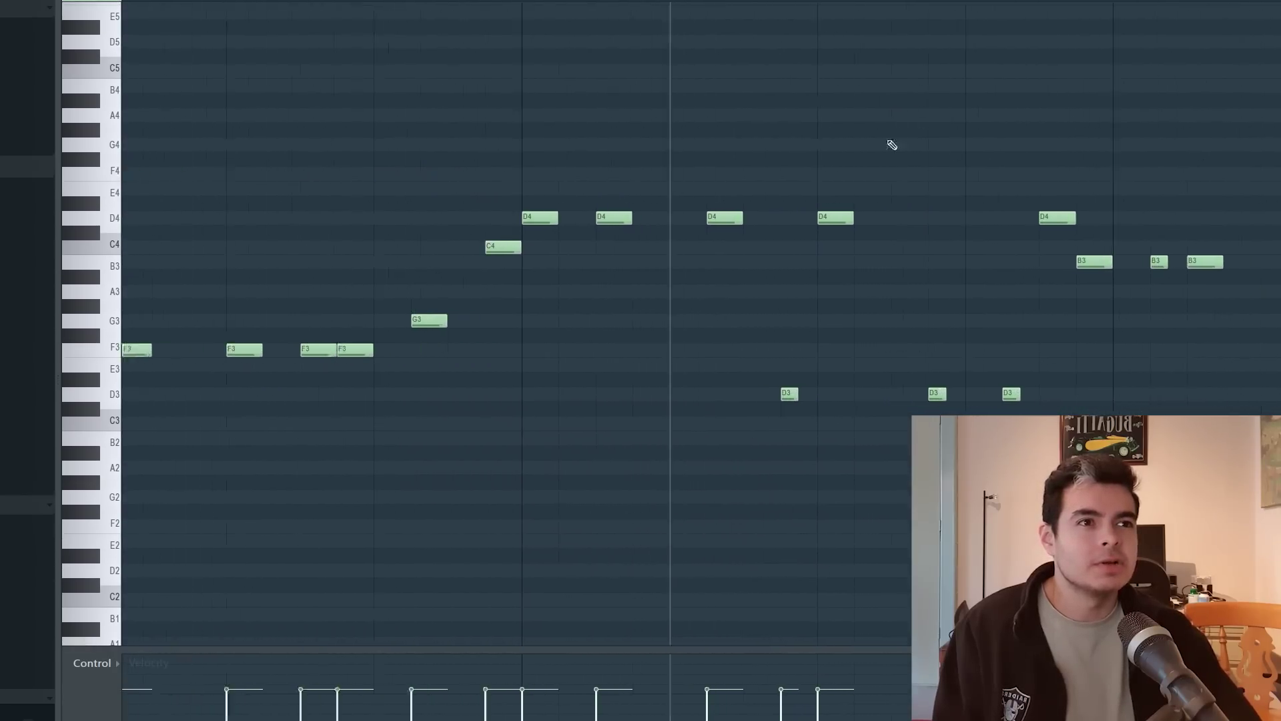
drag(735, 414, 639, 420)
key(space)
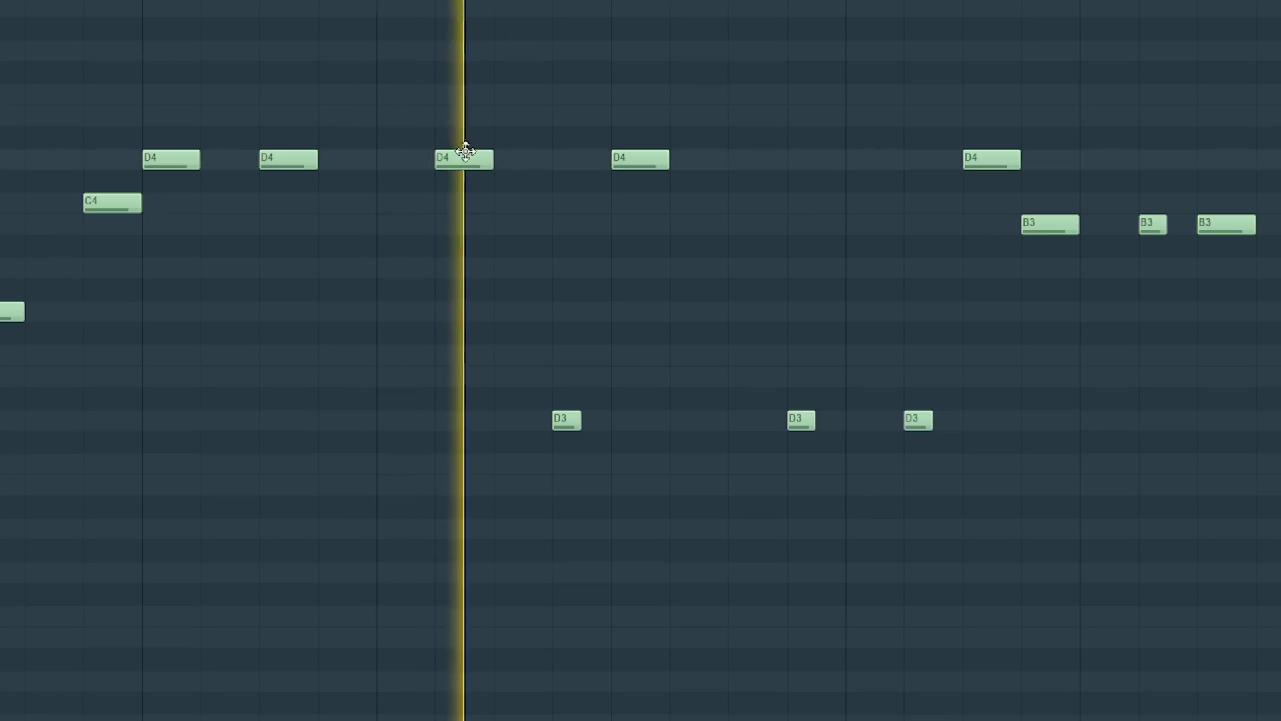
key(space)
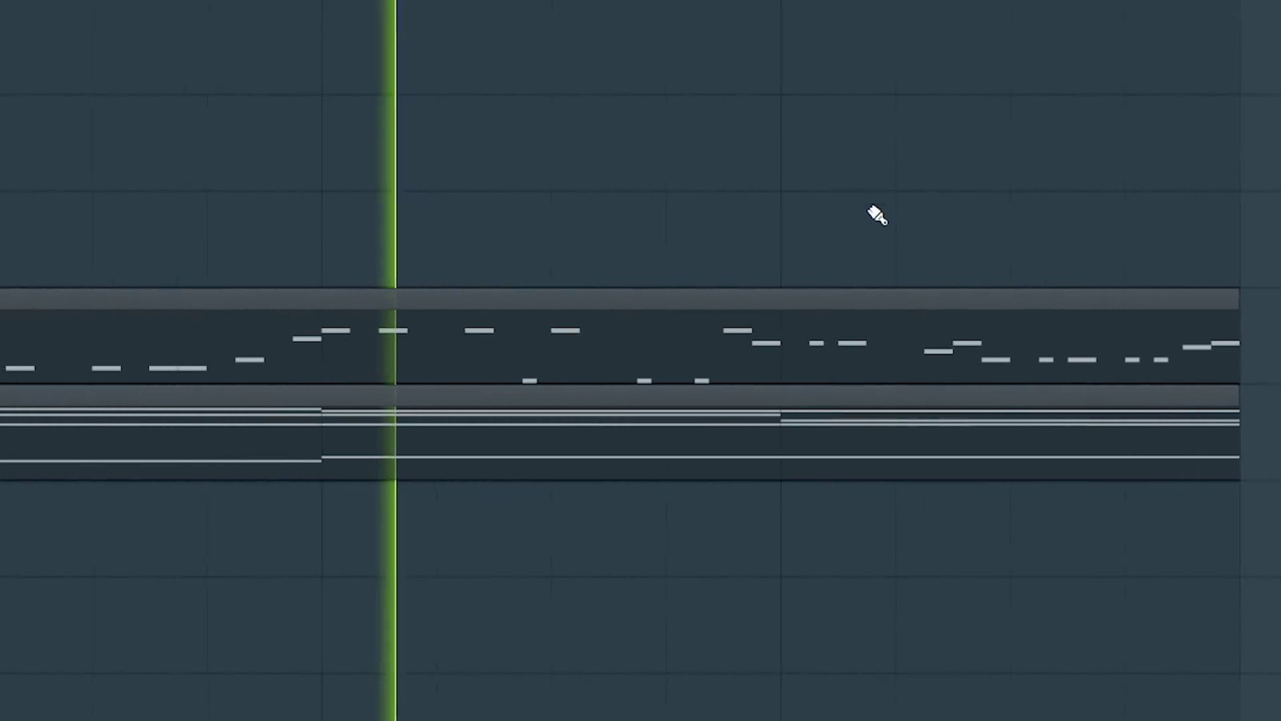
Play the end of the bridge in the playlist to hear the bridge bass and organ together
scroll(911, 250, down, 2)
scroll(915, 250, down, 2)
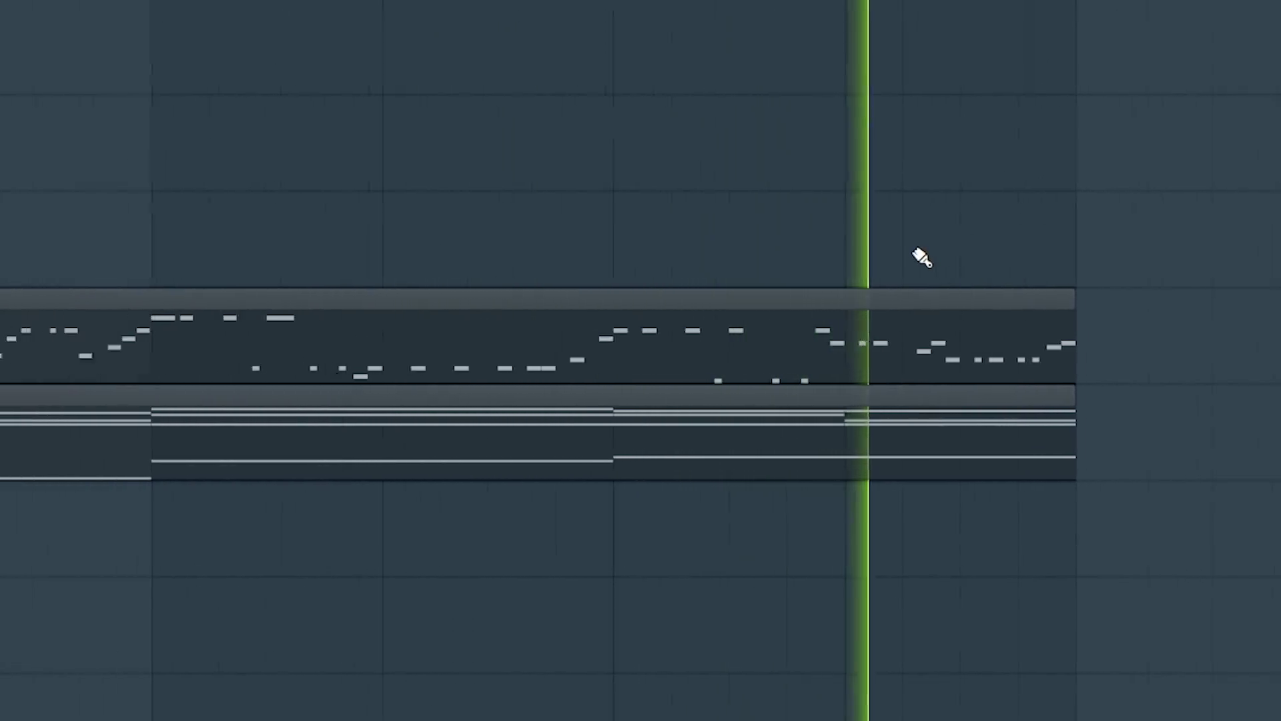
scroll(921, 258, down, 6)
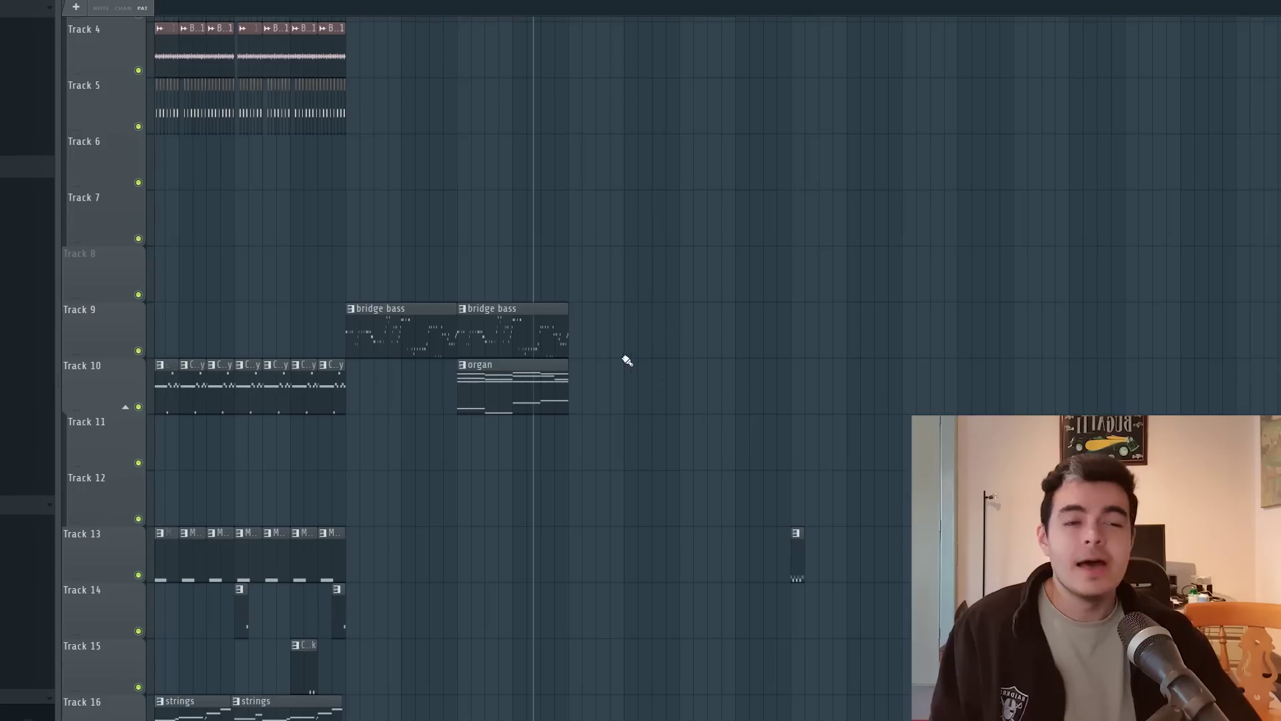
Duplicate the organ clip on Track 10 twice to extend the part past the bridge
drag(627, 377, 505, 376)
scroll(715, 337, up, 3)
scroll(714, 337, down, 2)
drag(943, 357, 664, 352)
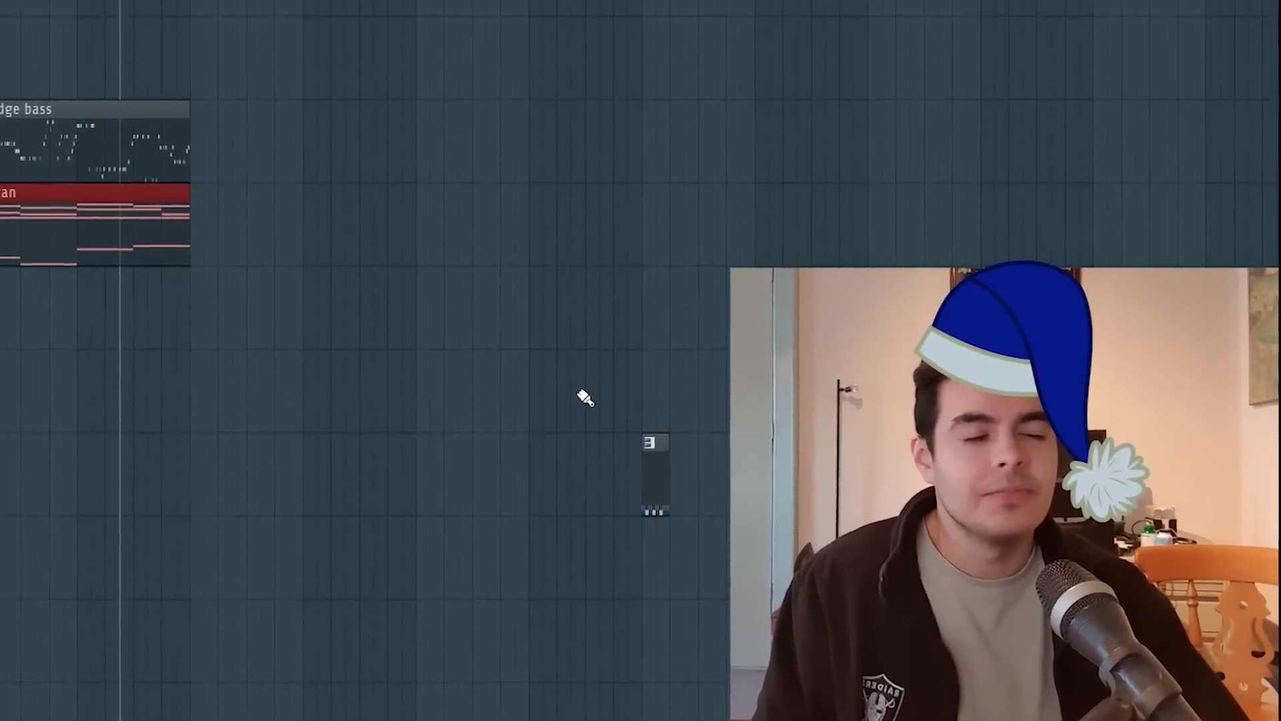
key(ctrl+b)
key(ctrl+b)
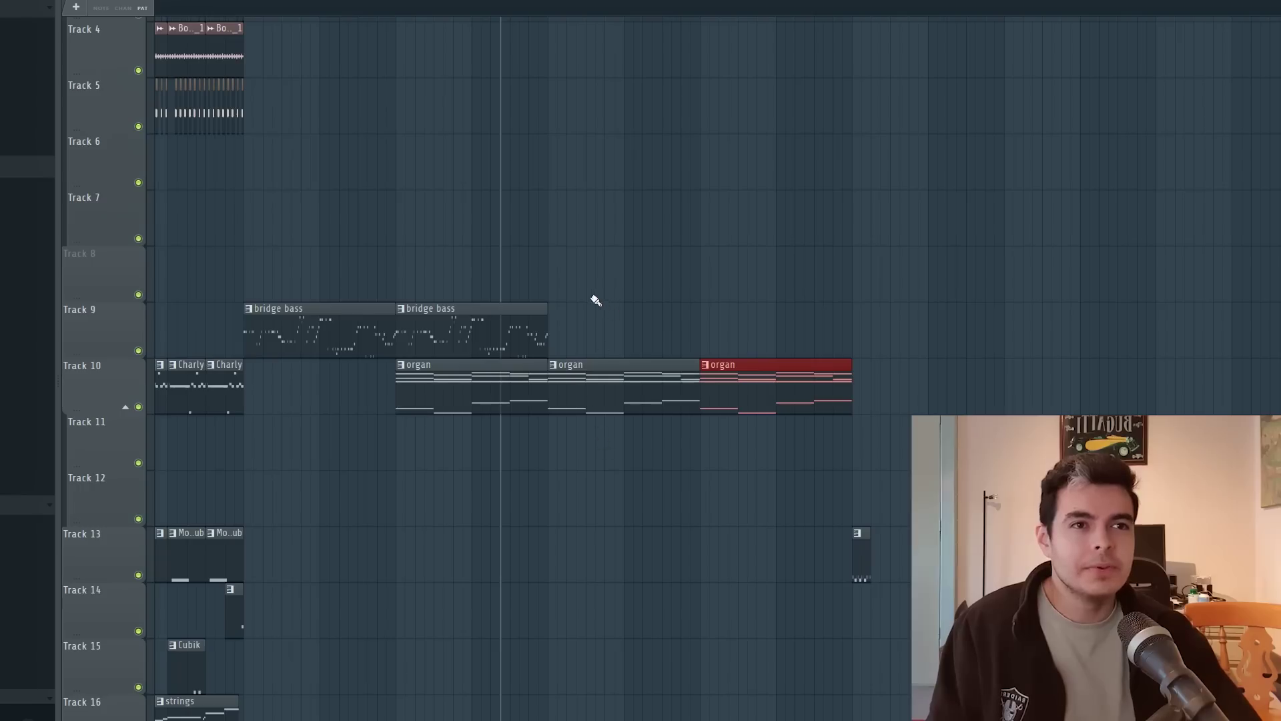
Delete the two duplicated organ clips from Track 10
drag(594, 298, 791, 493)
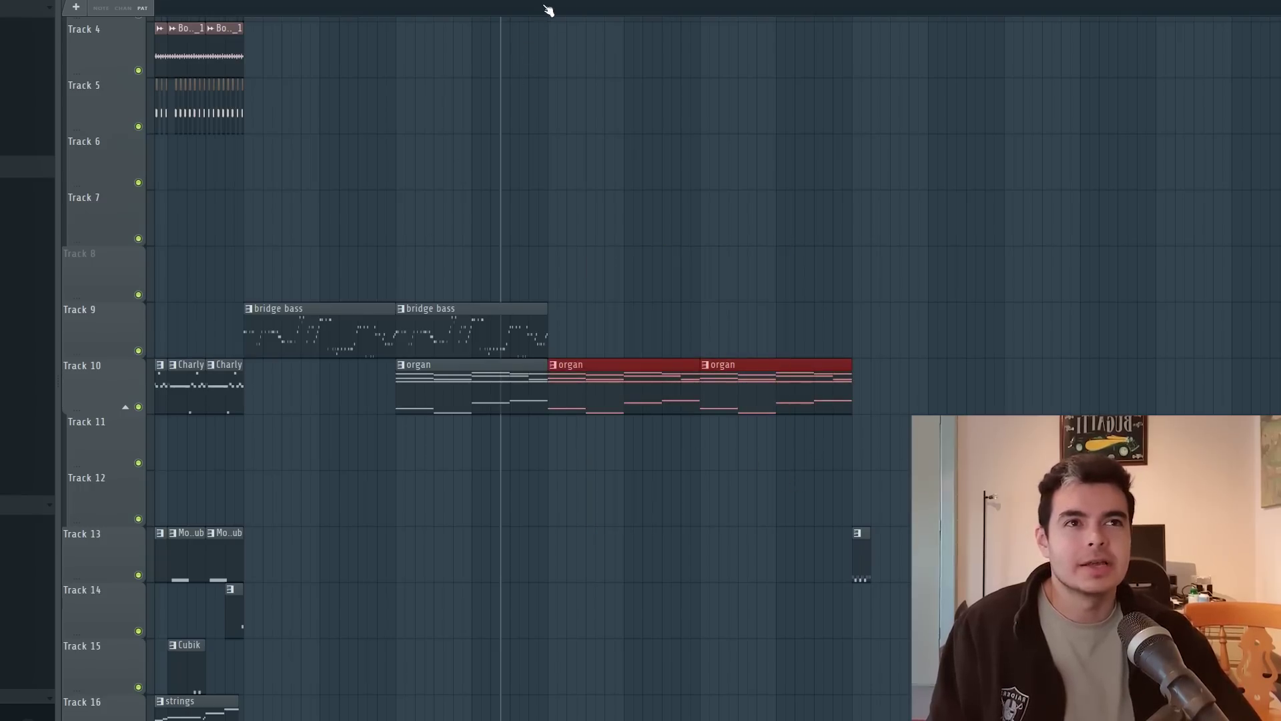
key(Delete)
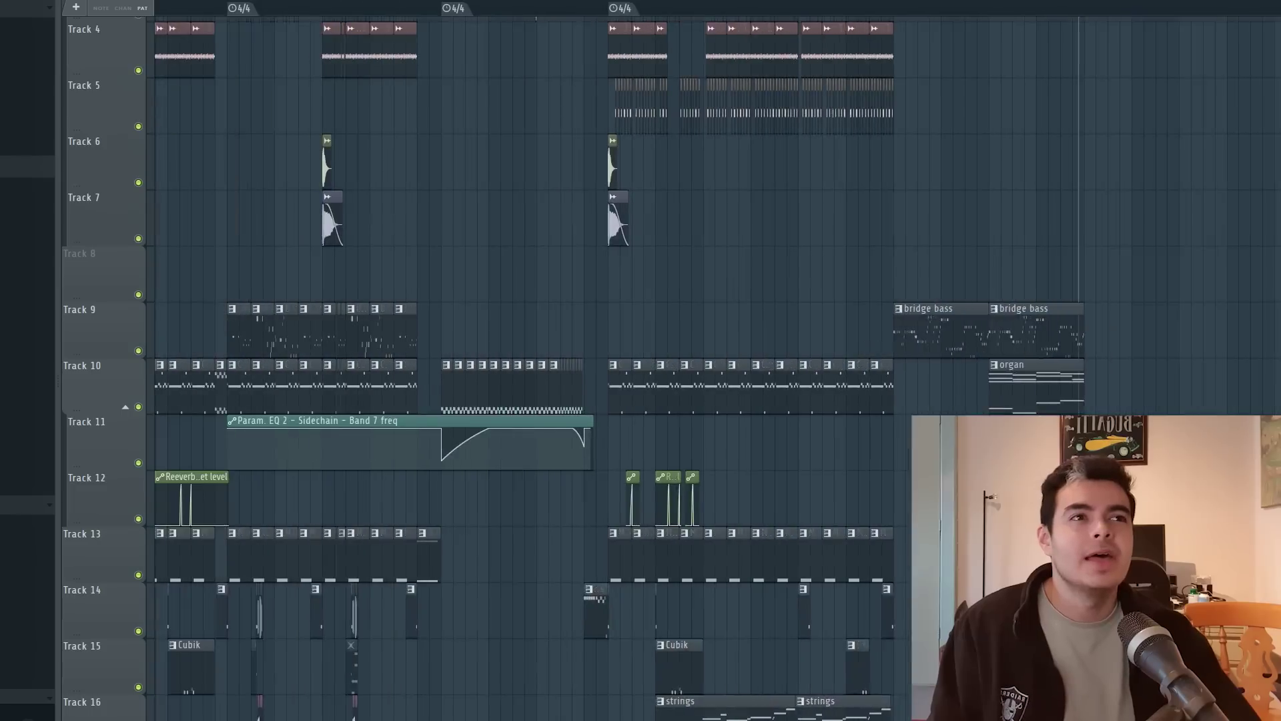
Play the arrangement from bar 26 and examine how the drum, crash, bass guitar and Charly clips are laid out
scroll(394, 47, up, 3)
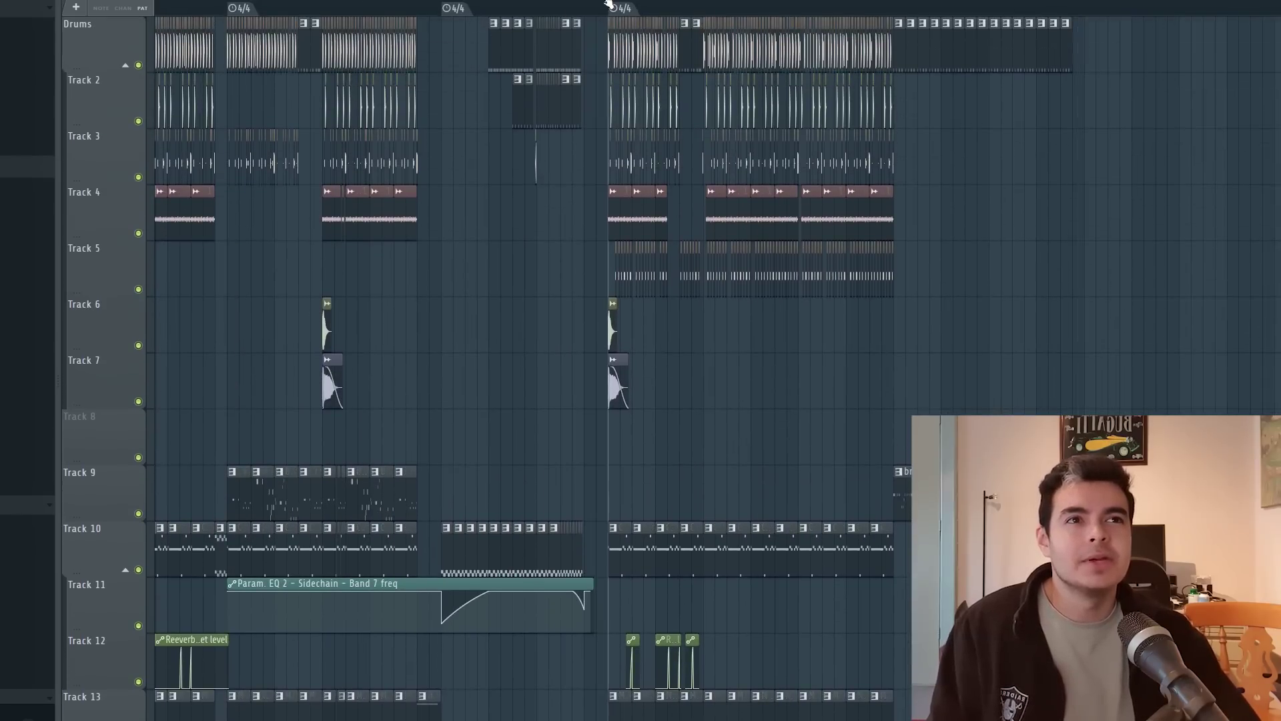
scroll(845, 257, down, 2)
scroll(845, 257, down, 4)
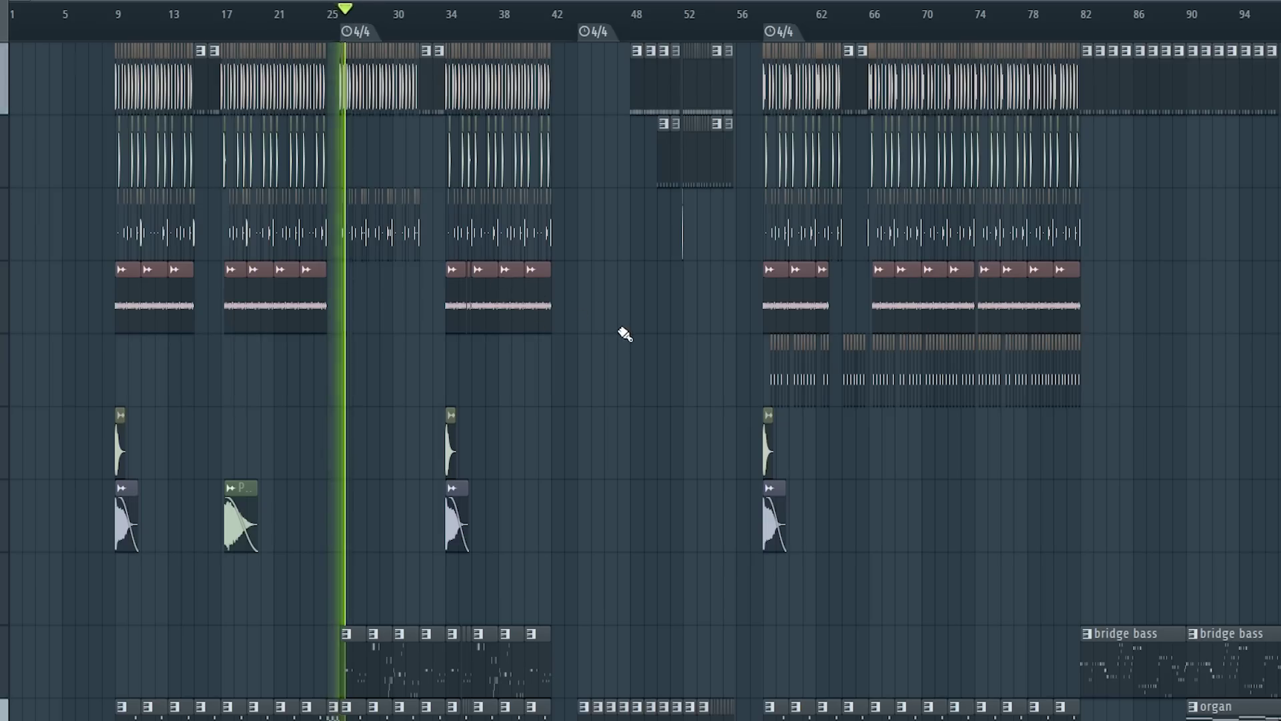
scroll(317, 394, up, 5)
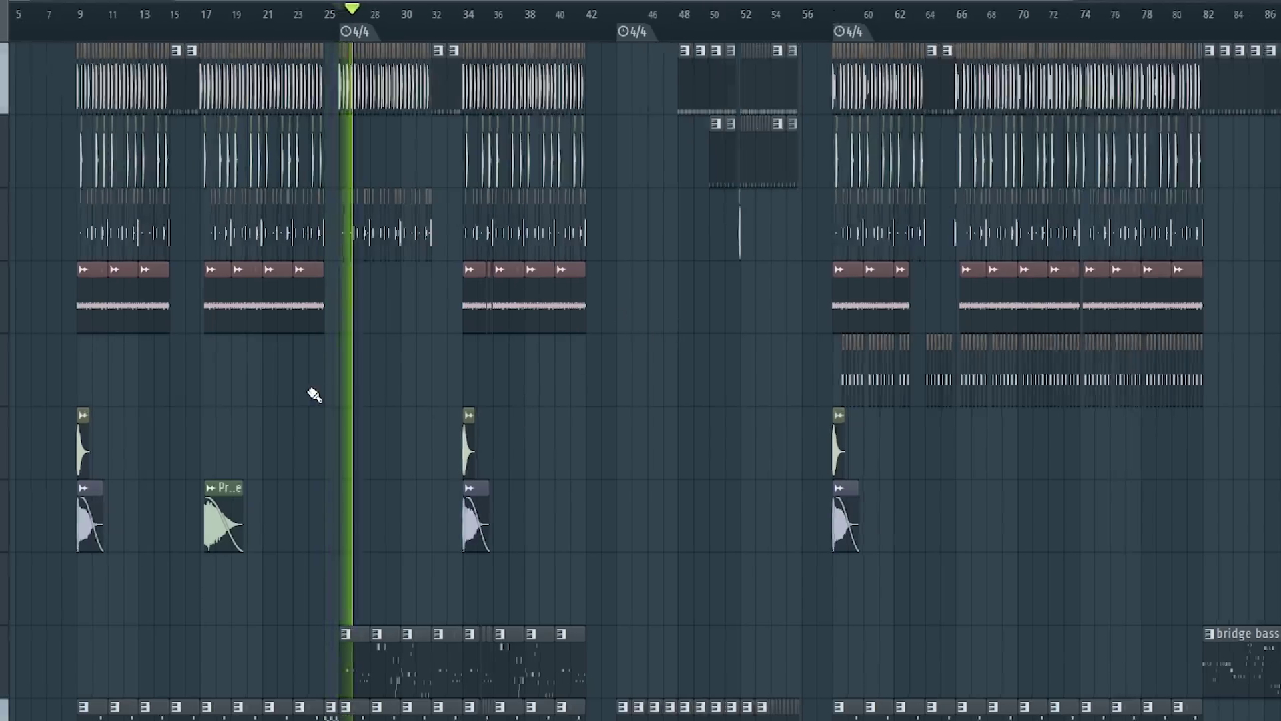
scroll(711, 440, down, 3)
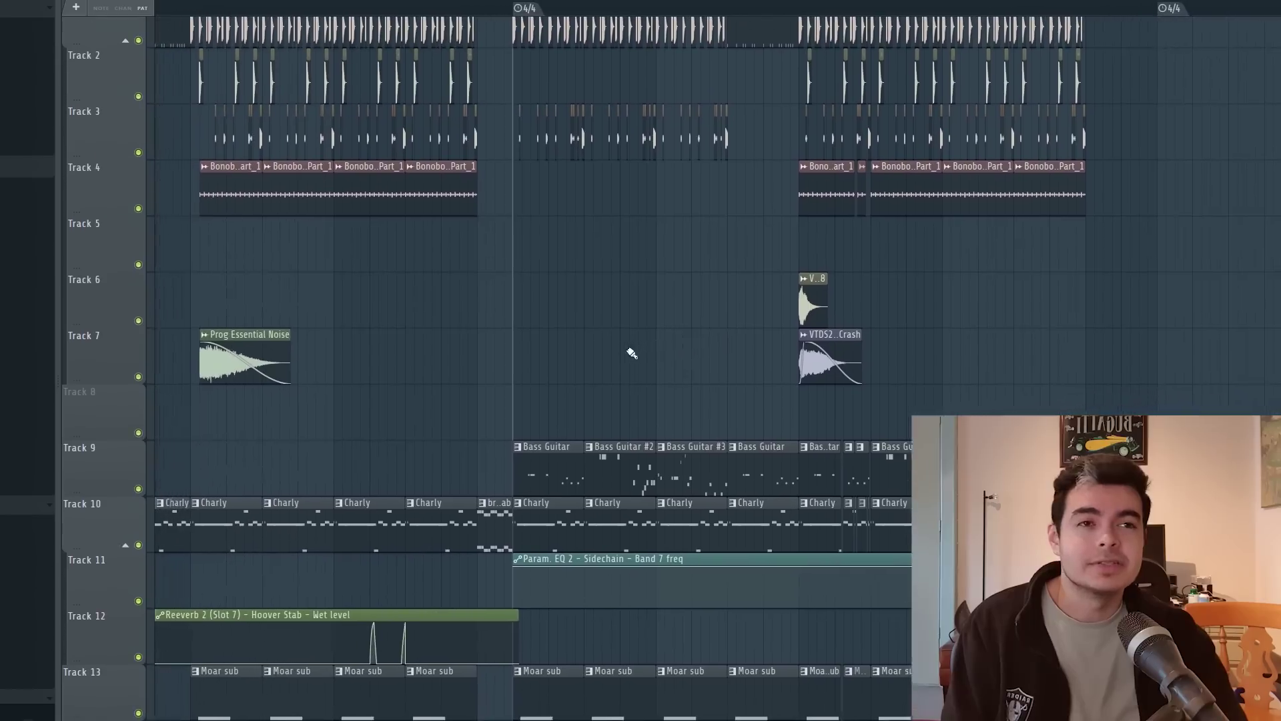
scroll(492, 363, up, 3)
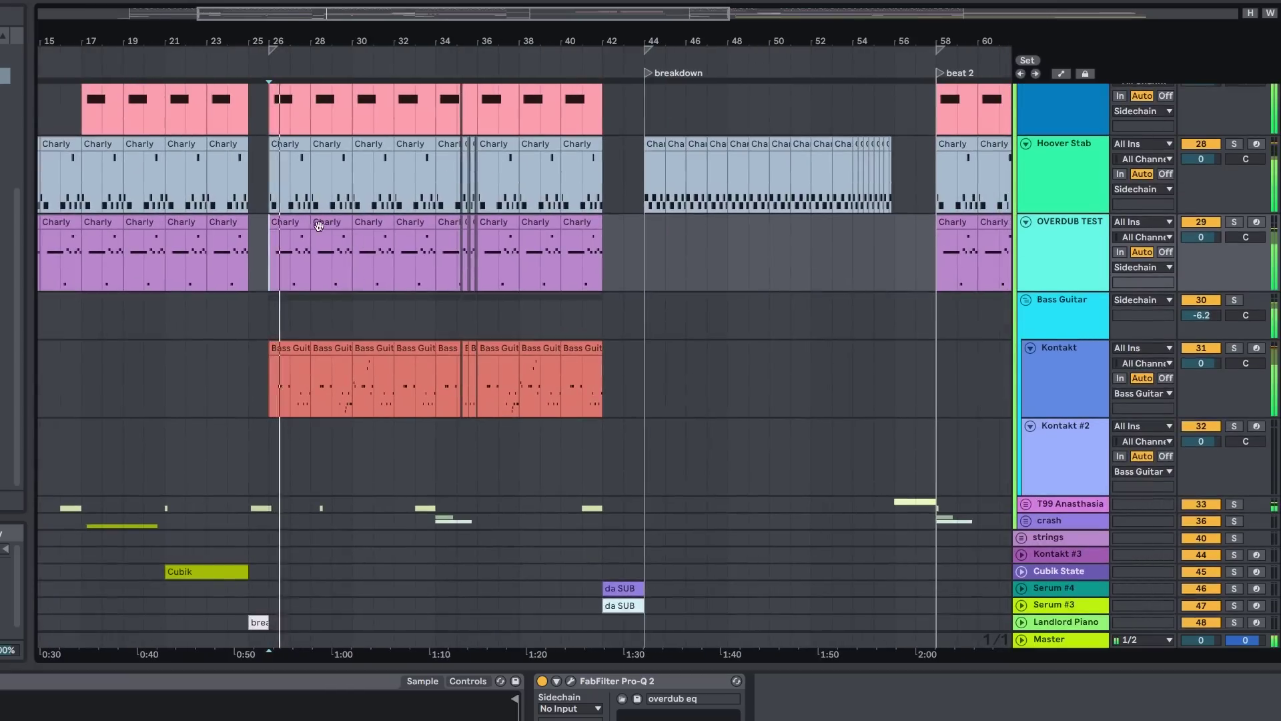
Switch to Ableton Live and examine the Serum, Hoover Stab, OVERDUB TEST and Bass Guitar tracks during playback
scroll(318, 226, up, 5)
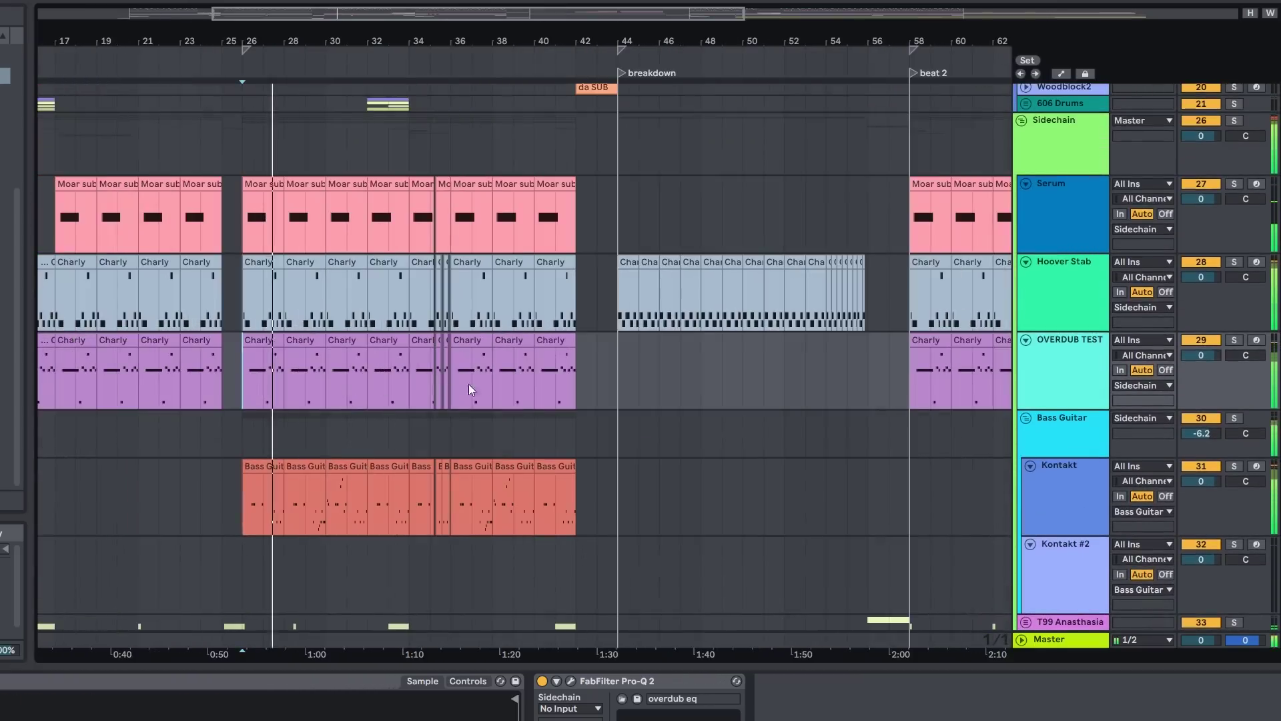
scroll(469, 390, down, 3)
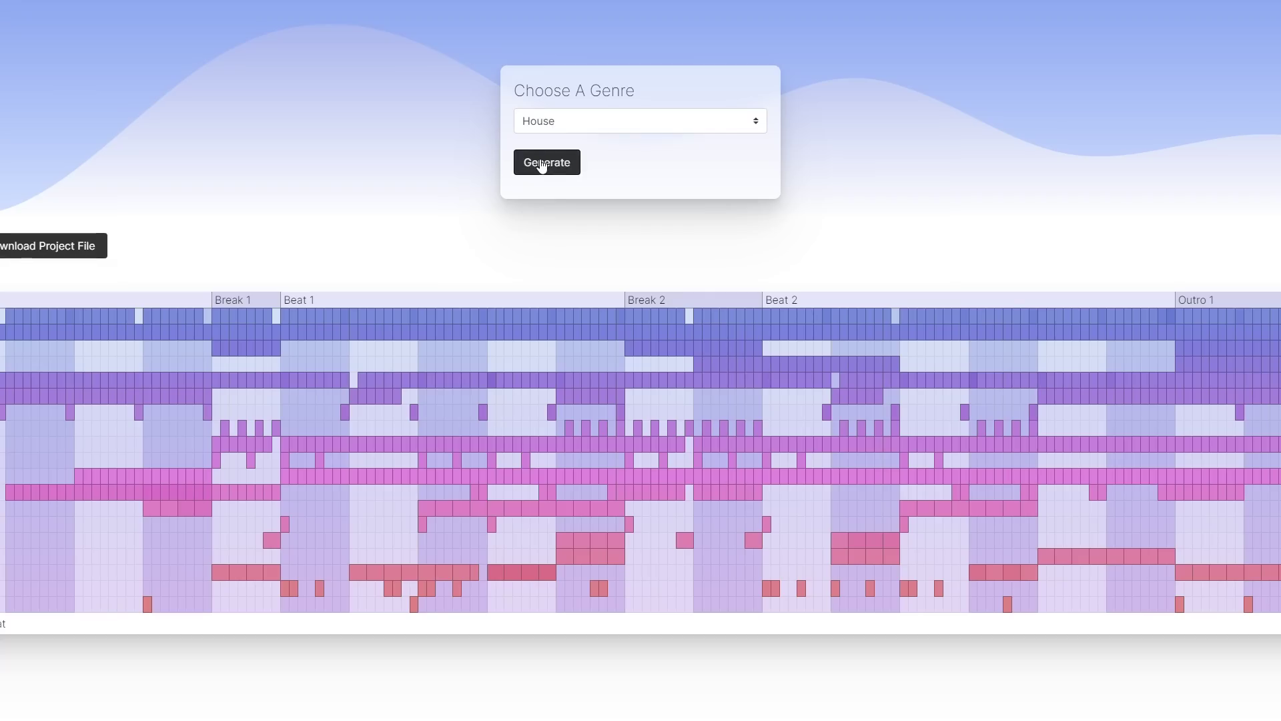
Switch to the arrangement generator website and generate a new House arrangement
click(542, 166)
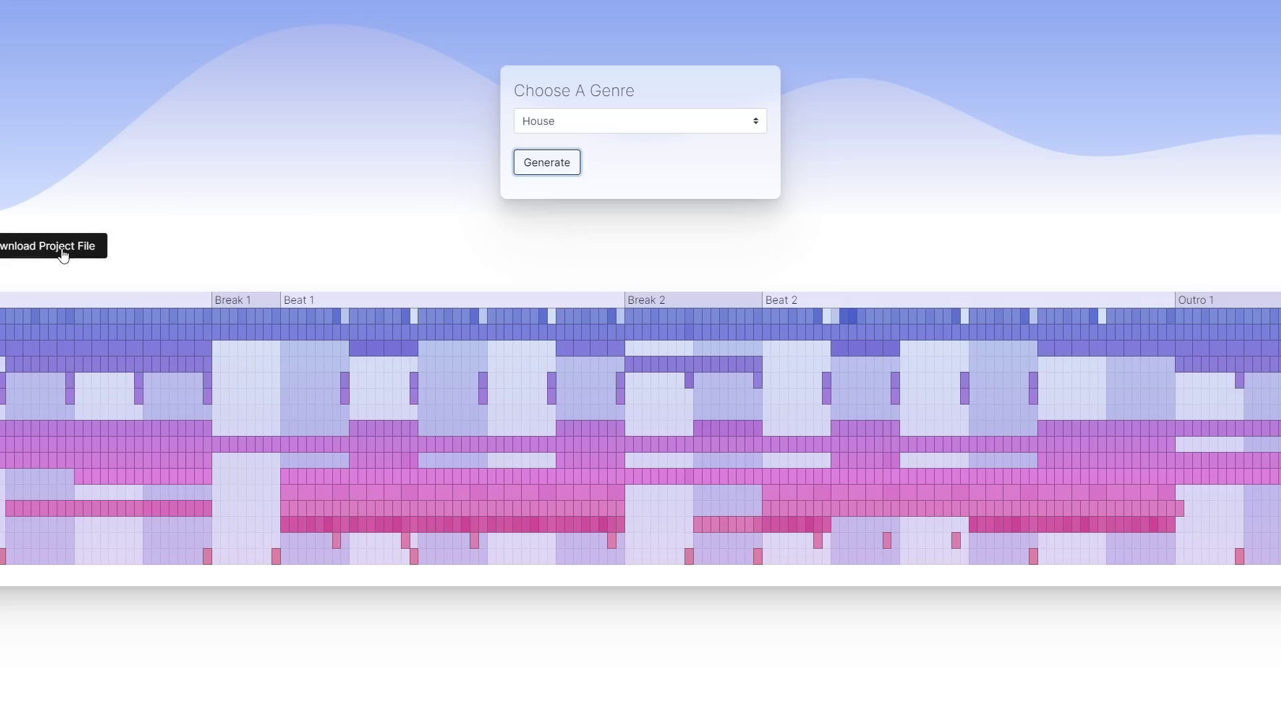
Set the House project's drum patterns to Audio and download its FL Studio project file
click(63, 252)
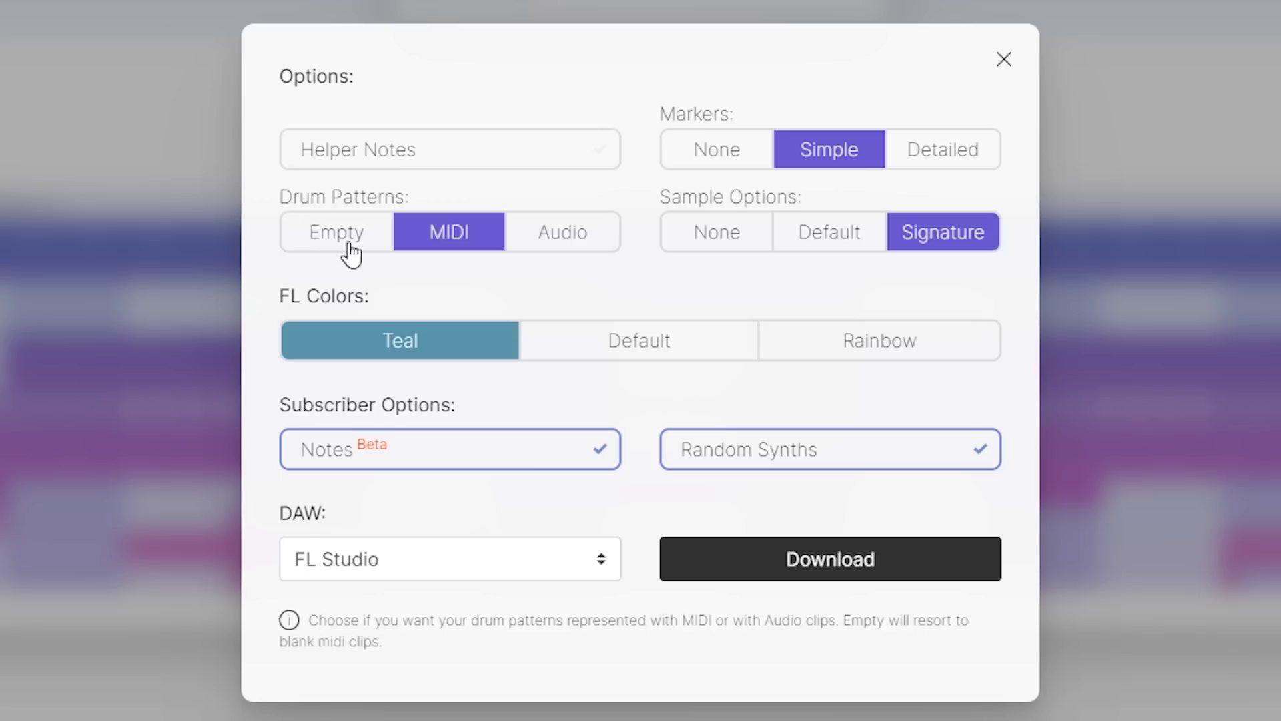
click(517, 235)
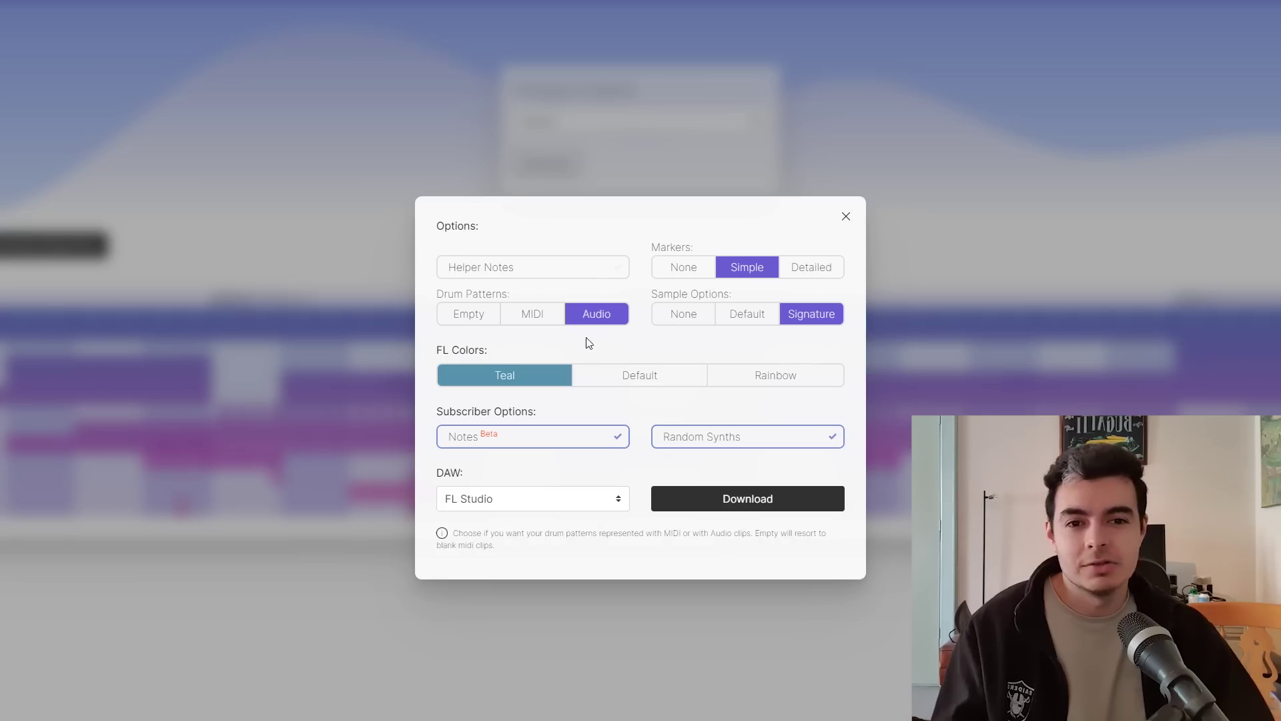
click(750, 493)
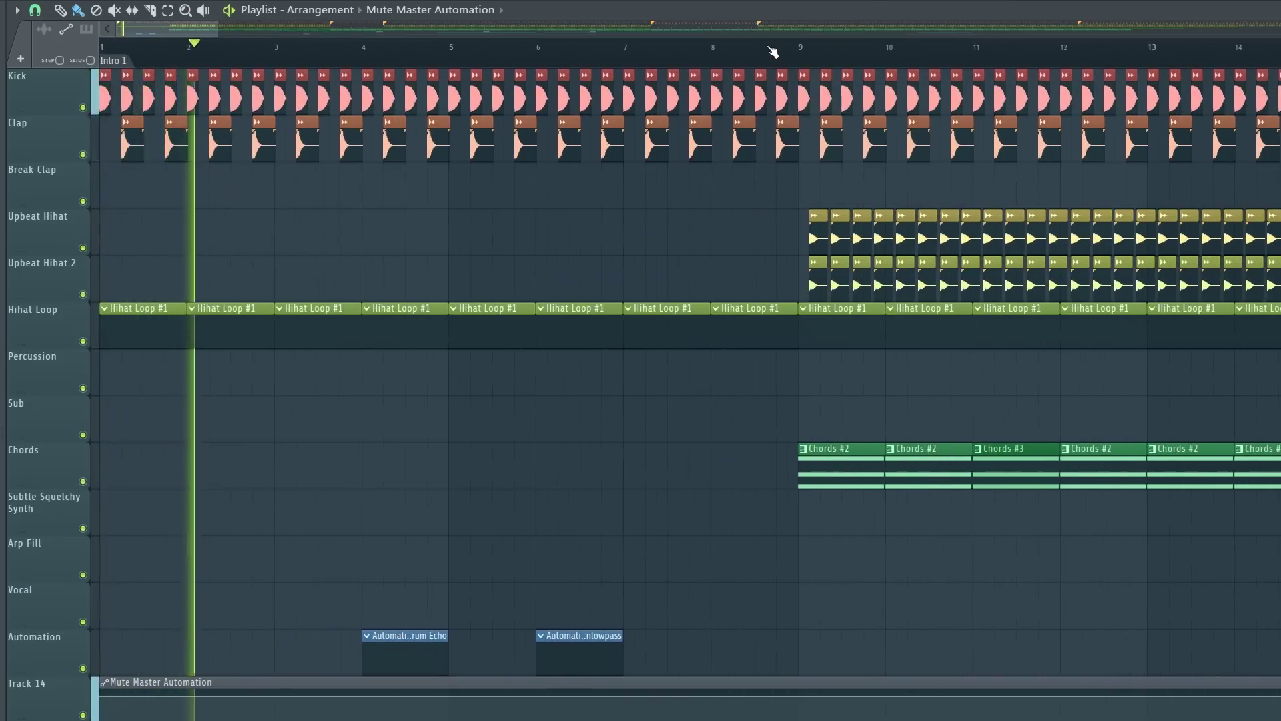
Play the downloaded House arrangement from bar 9 and from Beat 1 at bar 41, examining the clip layout through Intro 1 and Break 1
click(798, 45)
scroll(649, 166, down, 3)
scroll(652, 165, down, 5)
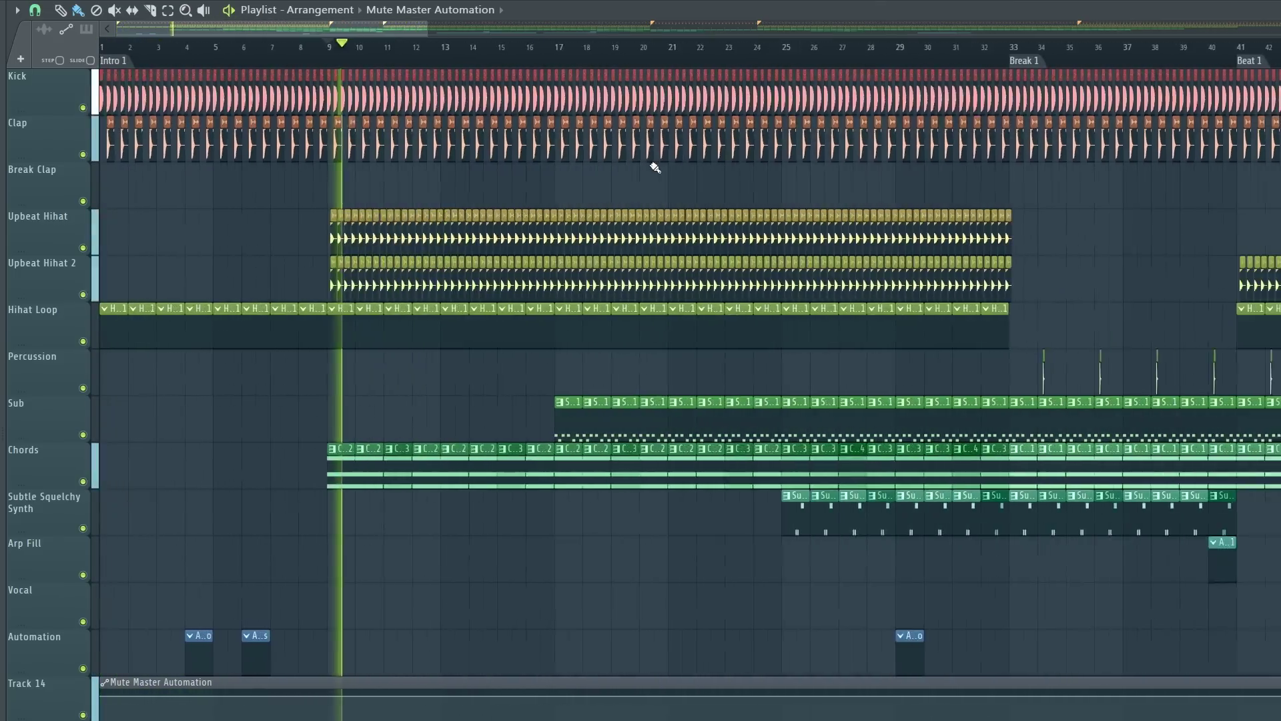
scroll(757, 136, up, 2)
drag(1007, 125, 552, 274)
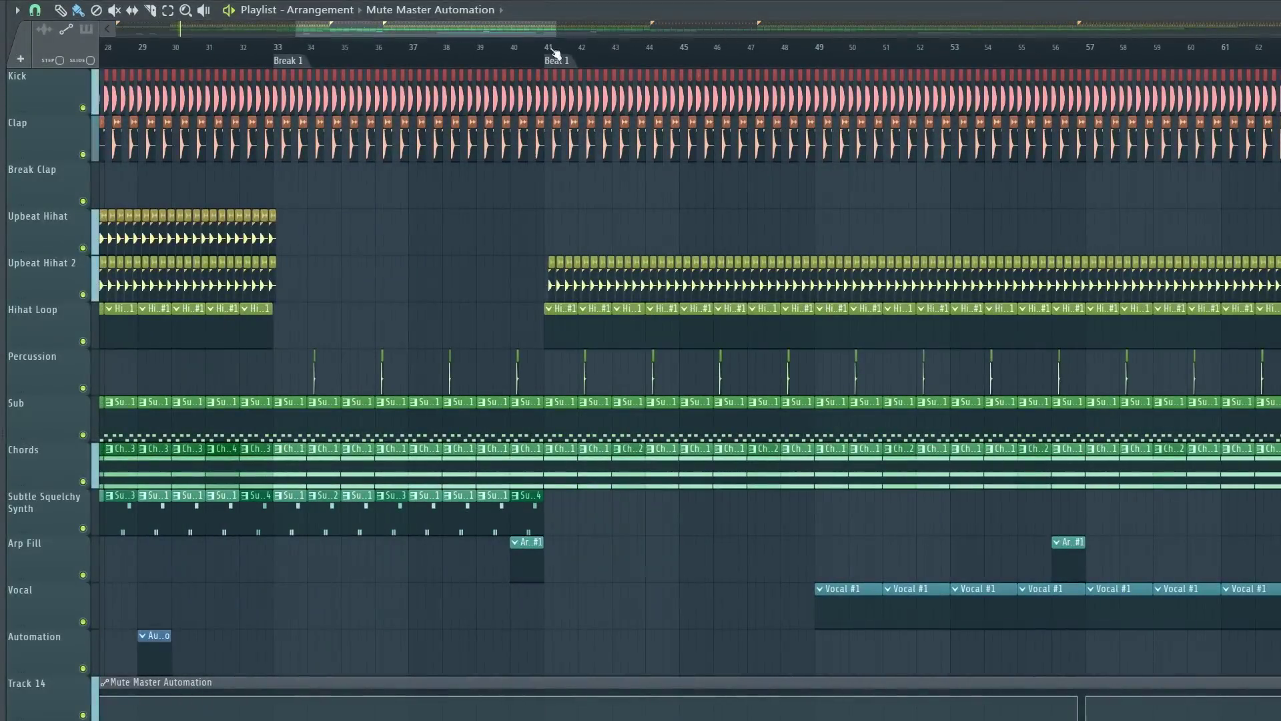
click(548, 46)
scroll(601, 201, up, 3)
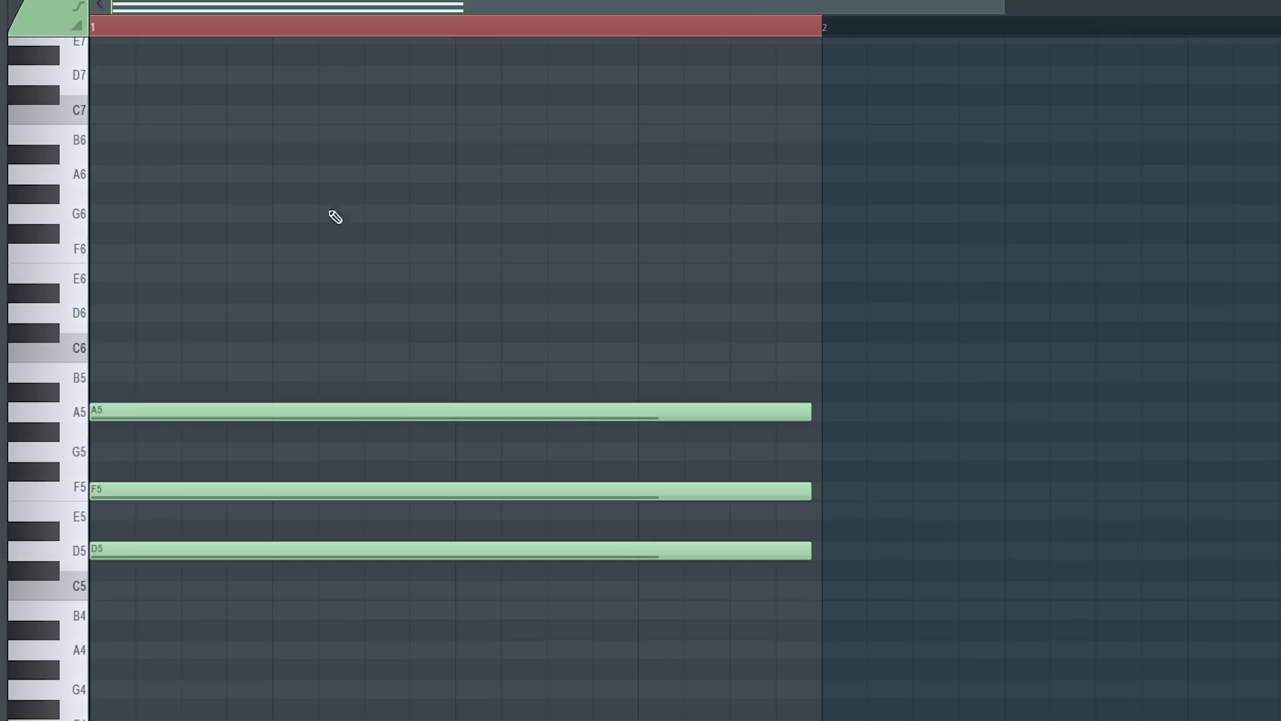
Select the sustained D5, F5 and A5 notes of the chord pattern and shorten them into brief stabs
drag(334, 214, 794, 572)
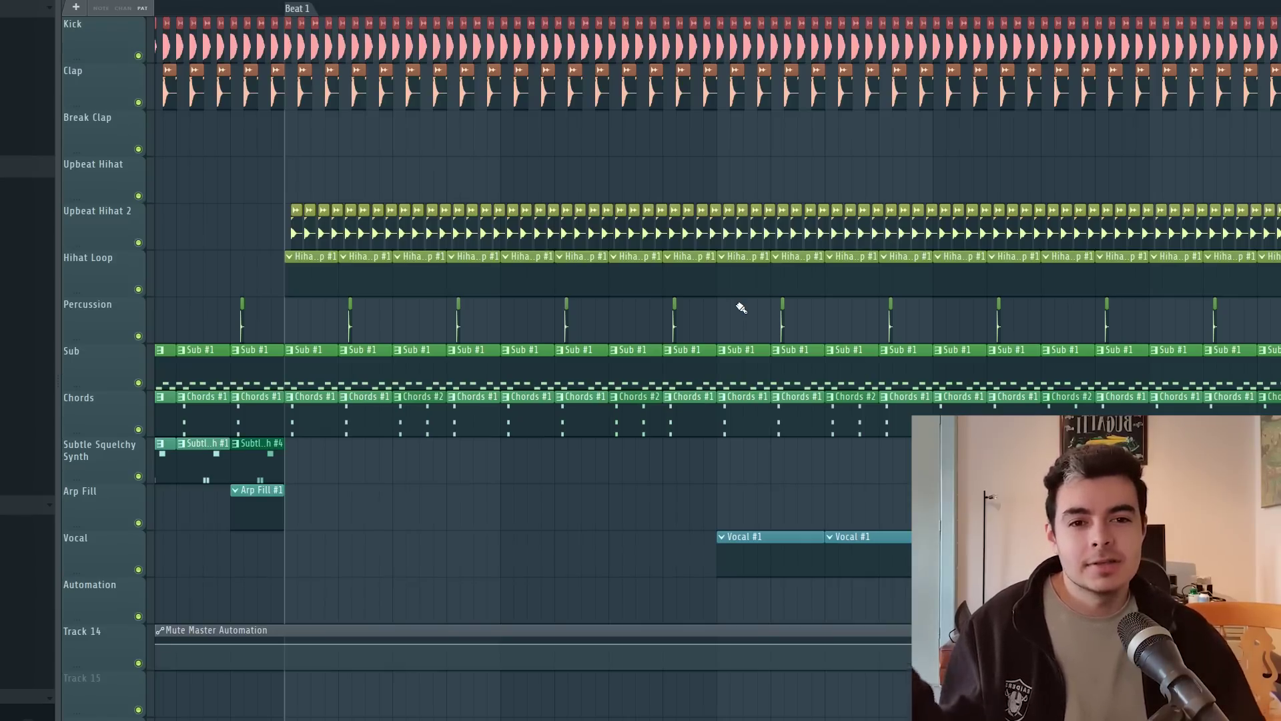
Examine how the chord, Arp Fill, Vocal and Mute Master Automation clips are laid out in Beat 1
scroll(738, 305, down, 3)
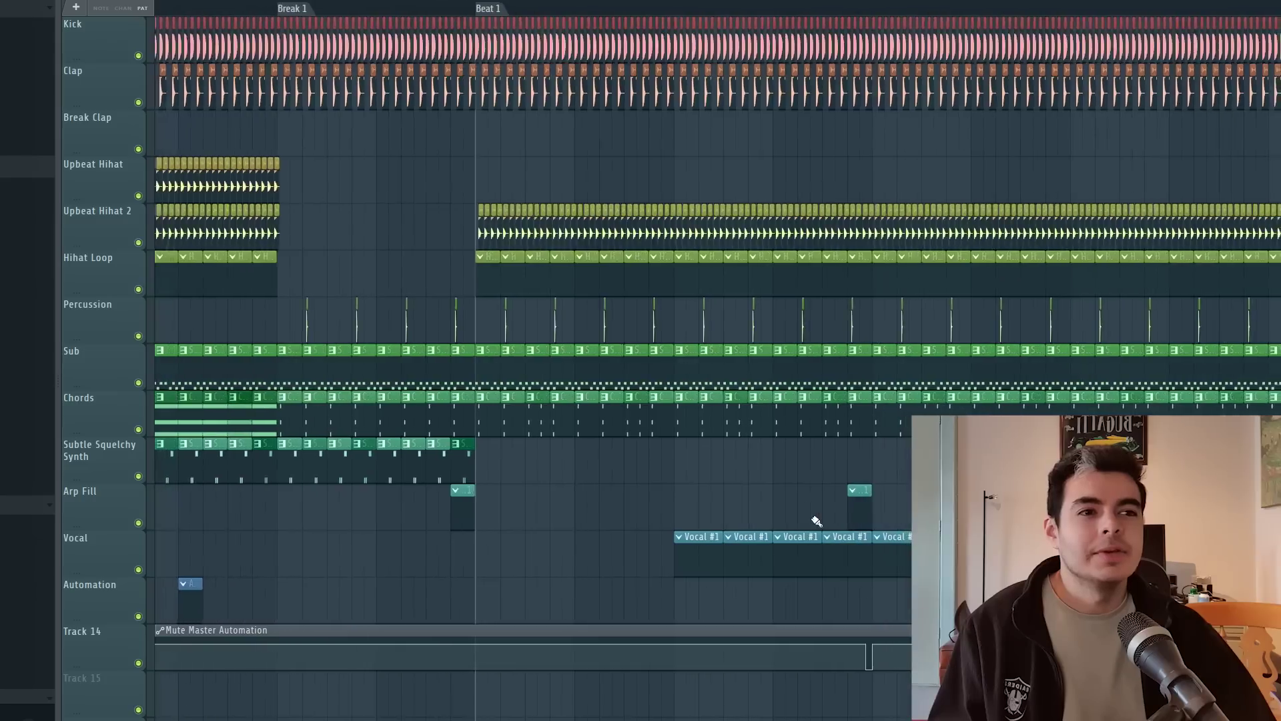
scroll(815, 520, up, 3)
drag(651, 358, 583, 165)
drag(850, 359, 591, 398)
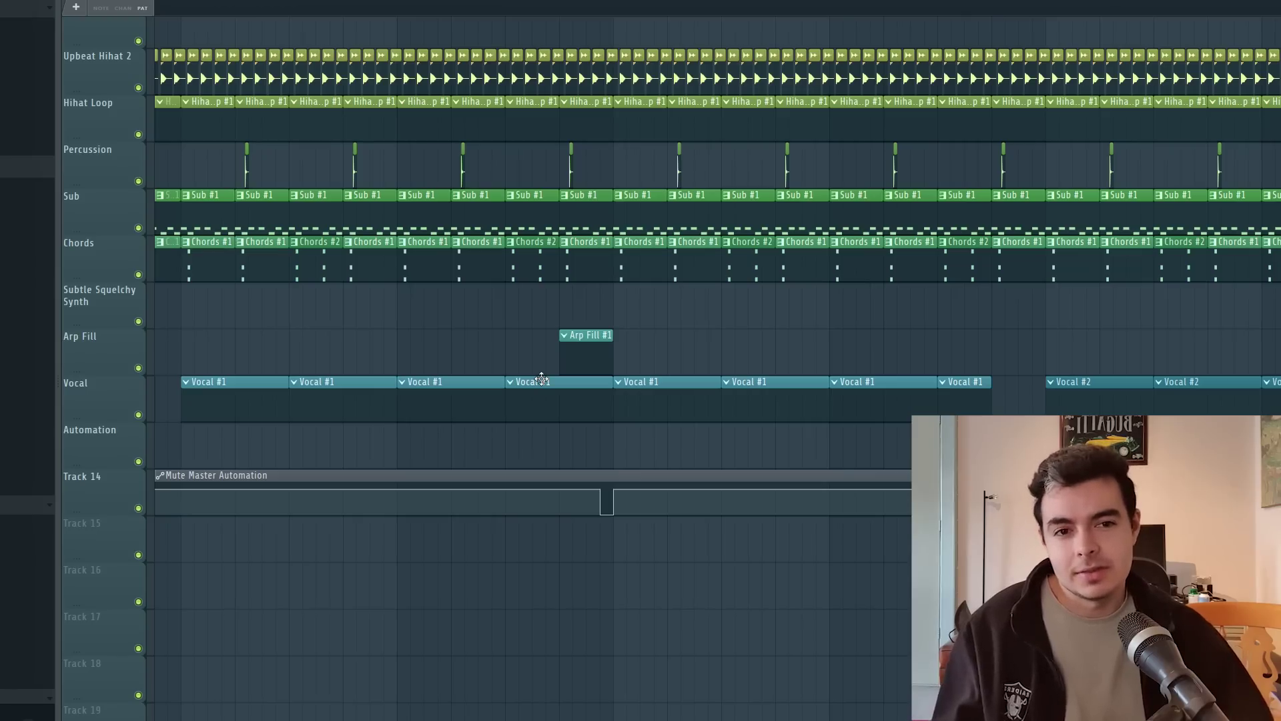
drag(493, 117, 734, 369)
scroll(651, 300, down, 2)
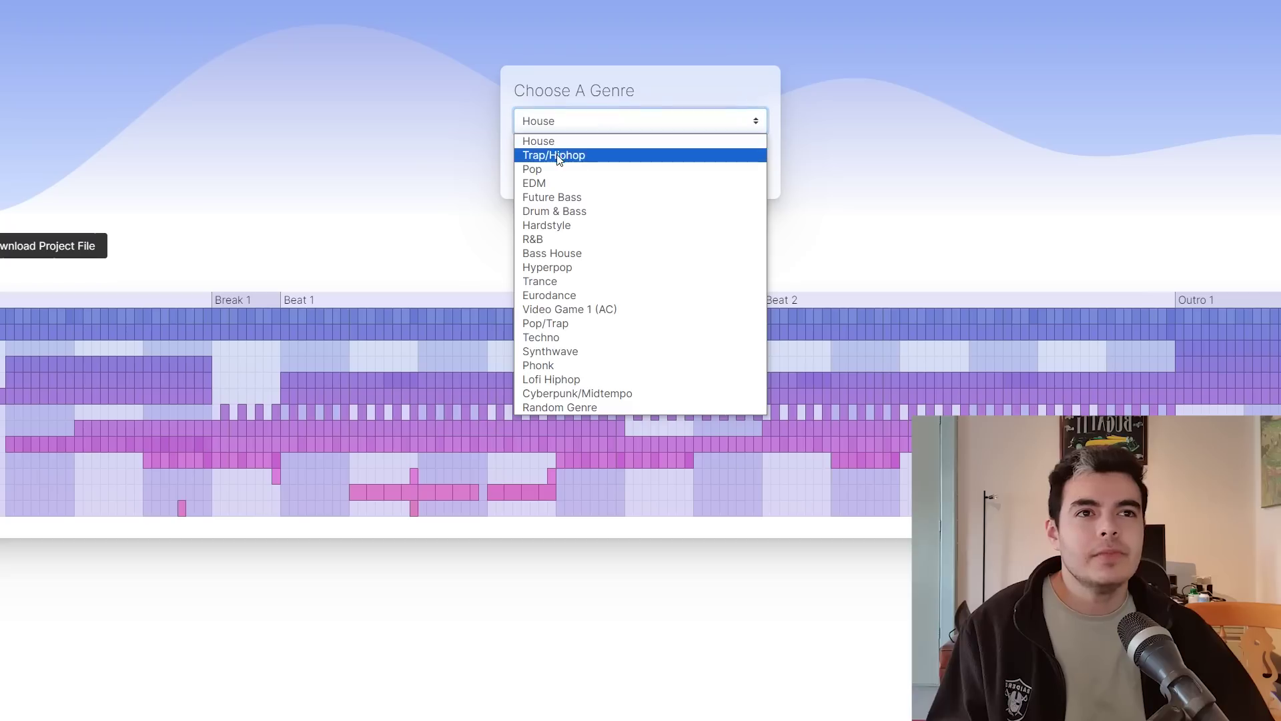
Switch to the arrangement generator website, generate a Trap/Hiphop arrangement and download its project file
click(550, 154)
click(549, 169)
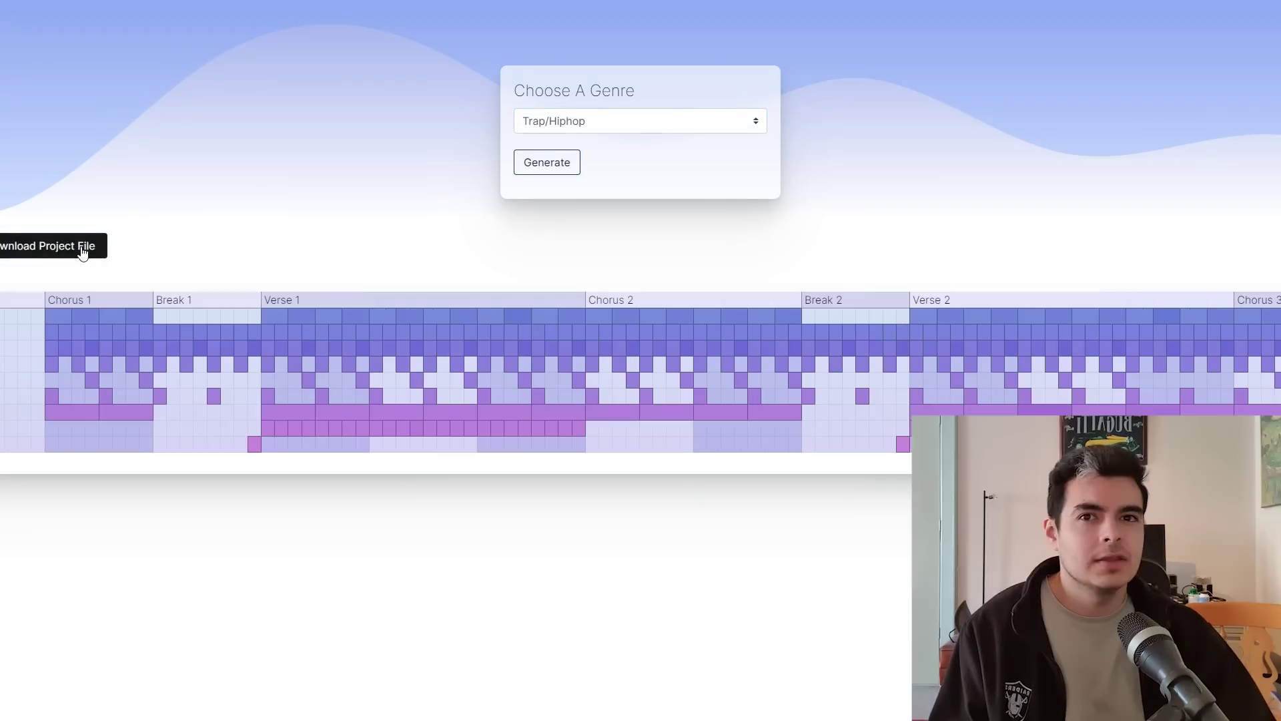
click(100, 246)
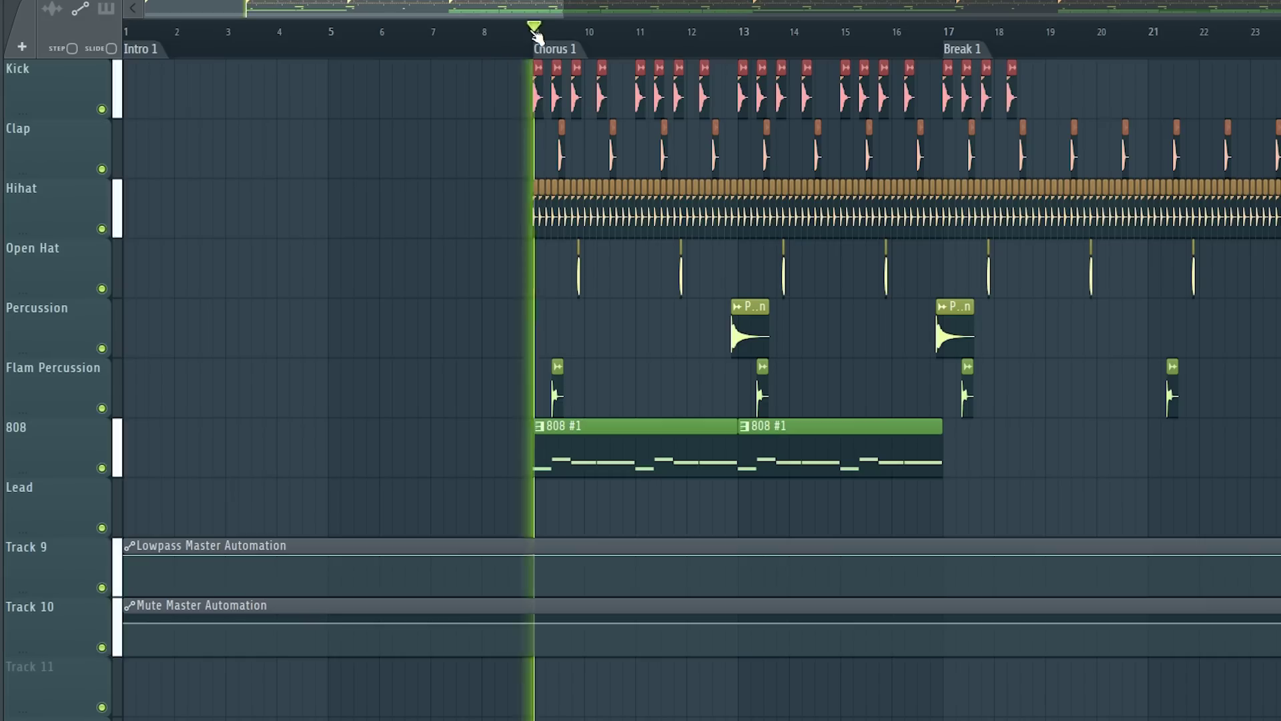
Examine the Trap/Hiphop project's drum, percussion, 808 and Lead clips from Chorus 1 through Verse 1 during playback
scroll(477, 278, down, 3)
scroll(461, 304, up, 5)
scroll(467, 351, down, 1)
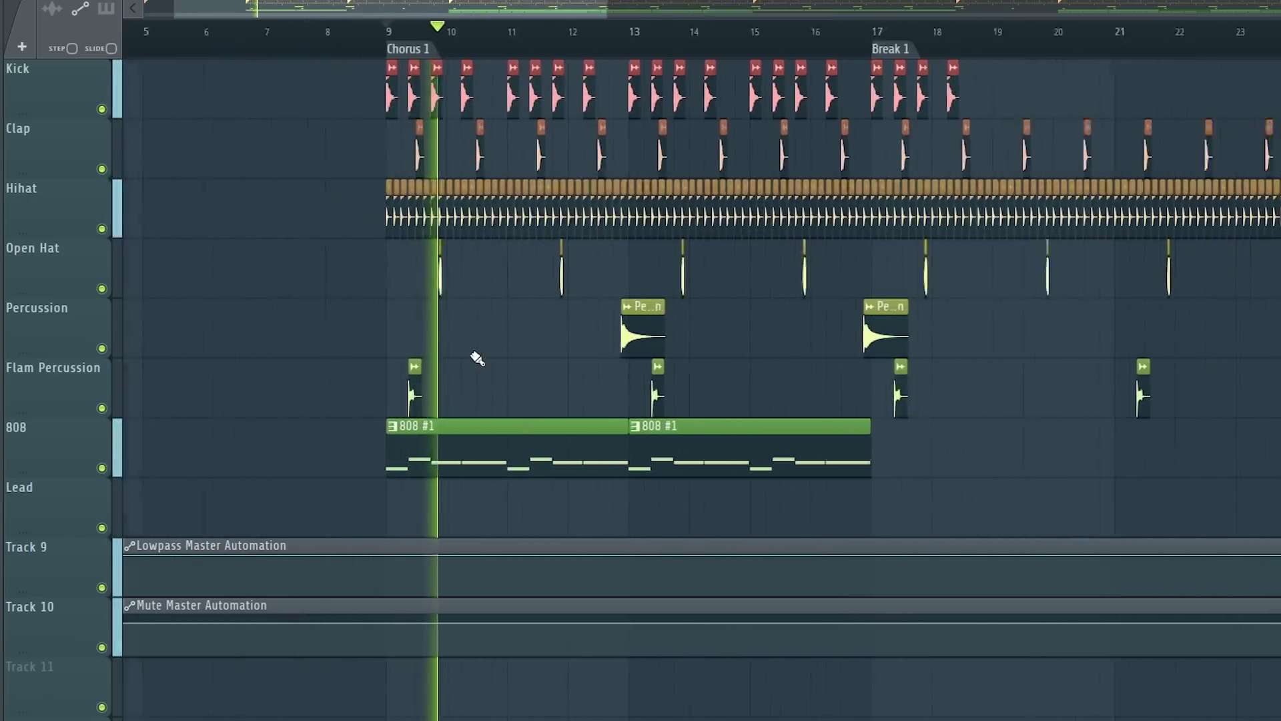
scroll(486, 301, up, 2)
scroll(486, 298, down, 4)
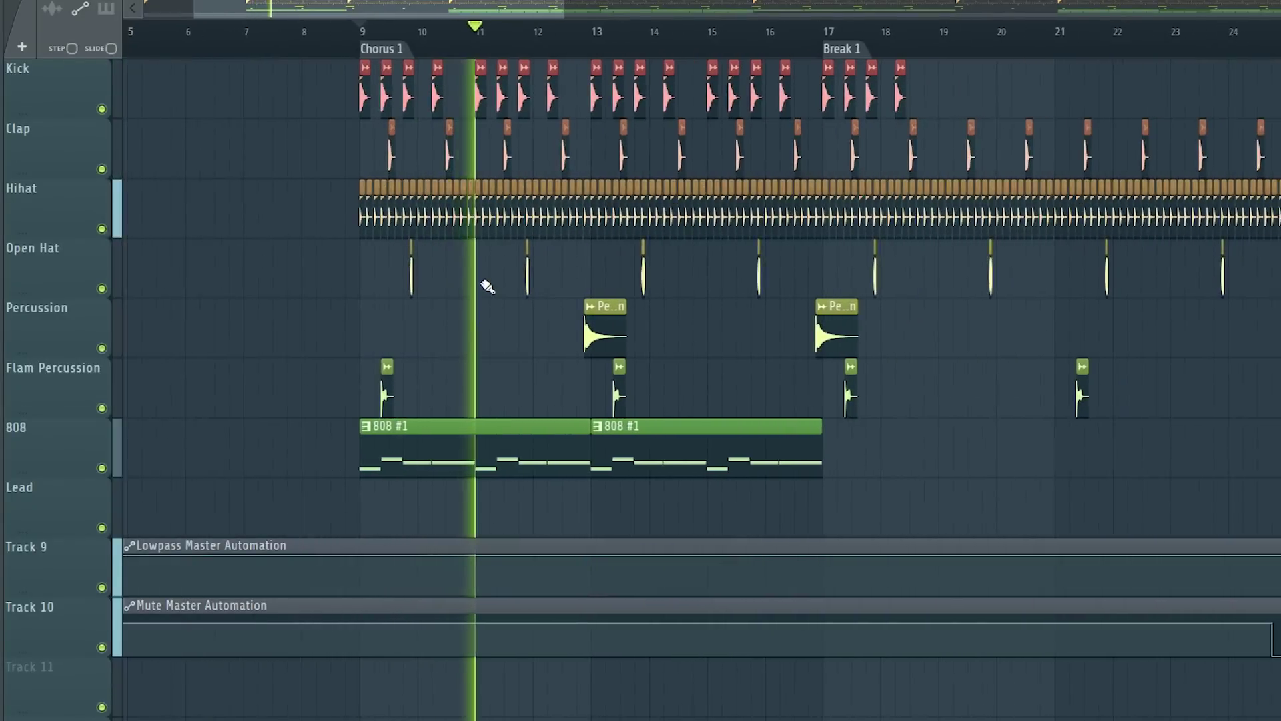
scroll(475, 286, up, 2)
scroll(521, 286, down, 3)
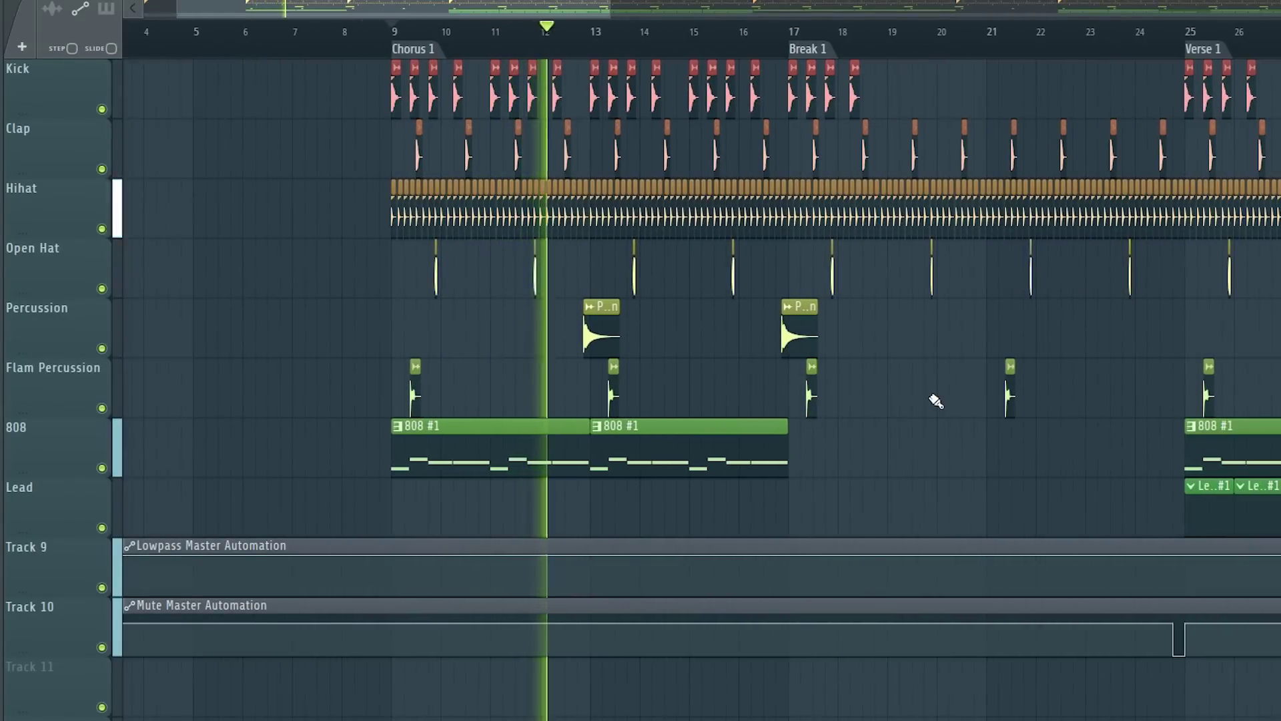
scroll(623, 309, up, 2)
scroll(631, 305, down, 5)
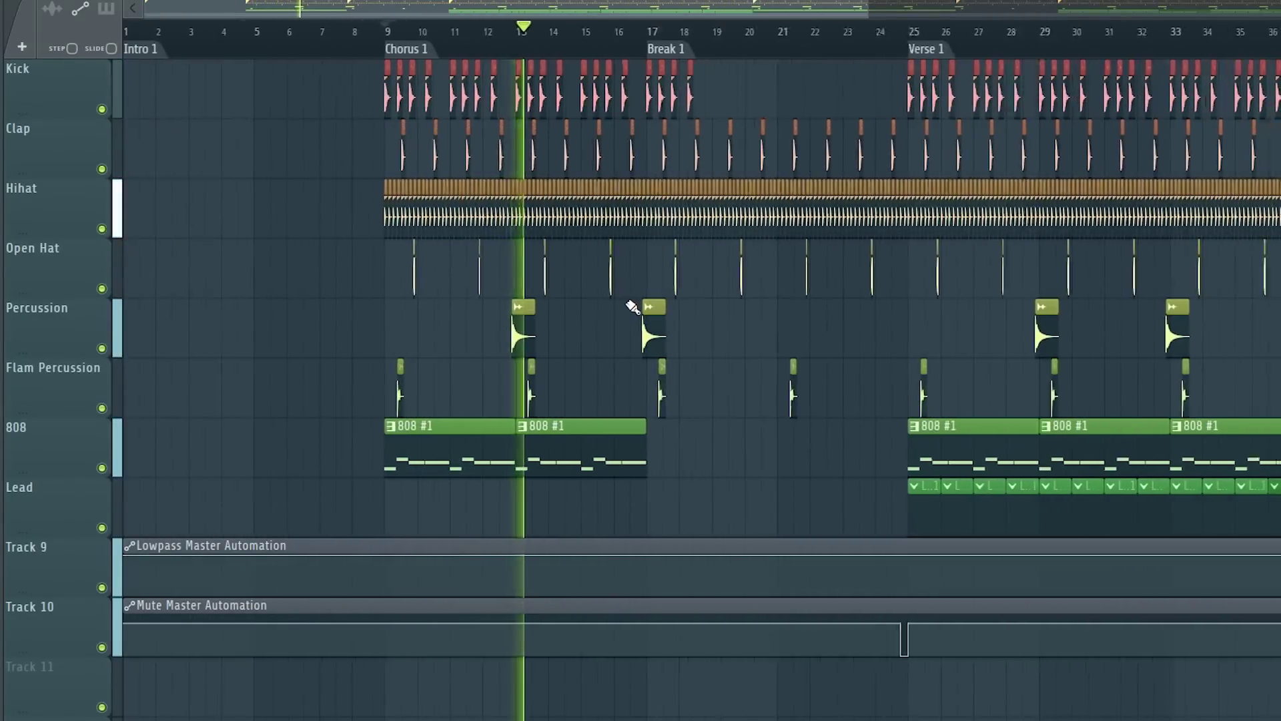
scroll(669, 167, up, 2)
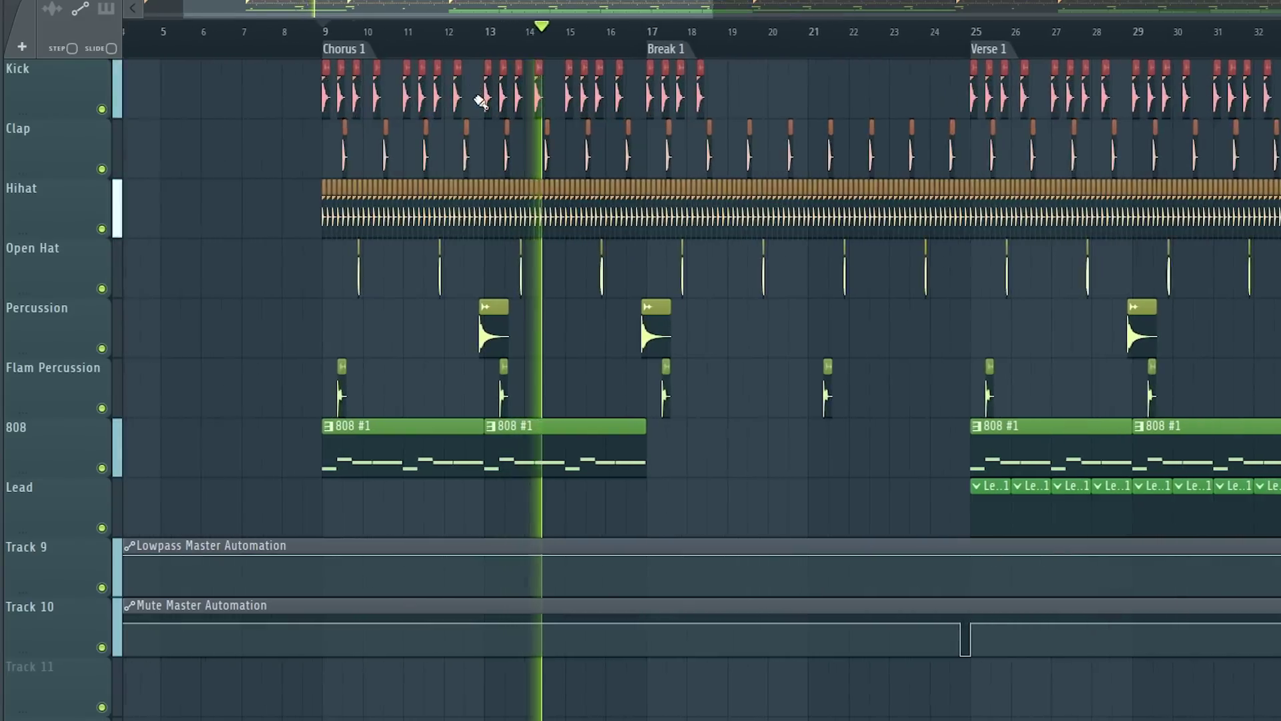